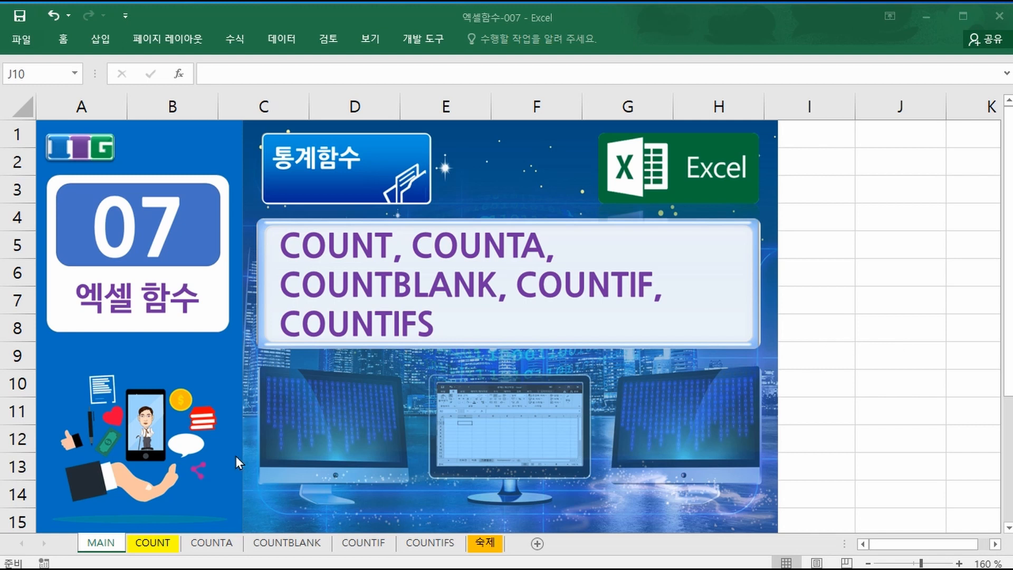
# - Open the COUNT sheet and underline its title, the description's key phrases and the value1 and value2 syntax arguments with temporary annotations
pyautogui.click(152, 542)
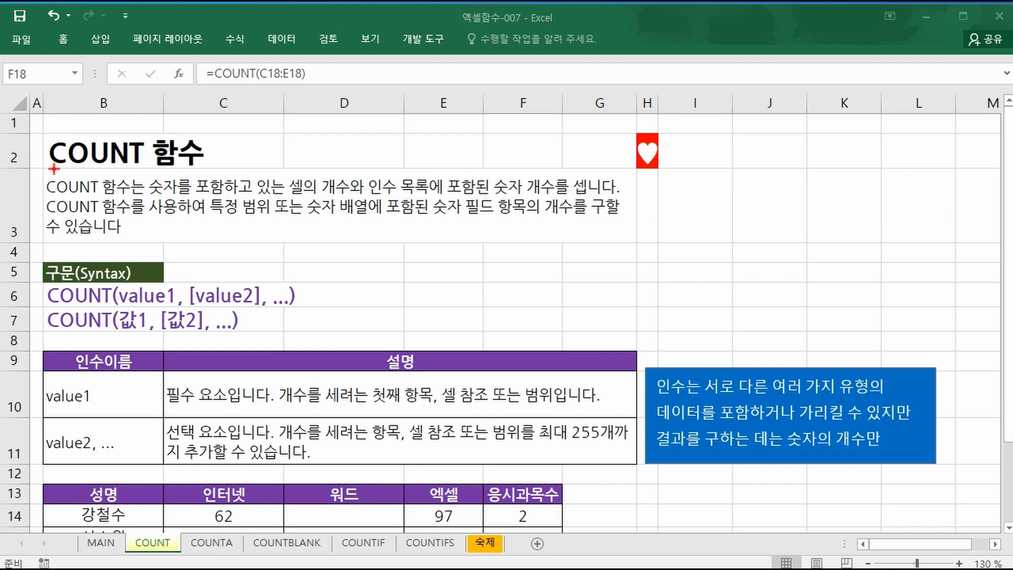
pyautogui.moveTo(53, 169); pyautogui.dragTo(223, 168)
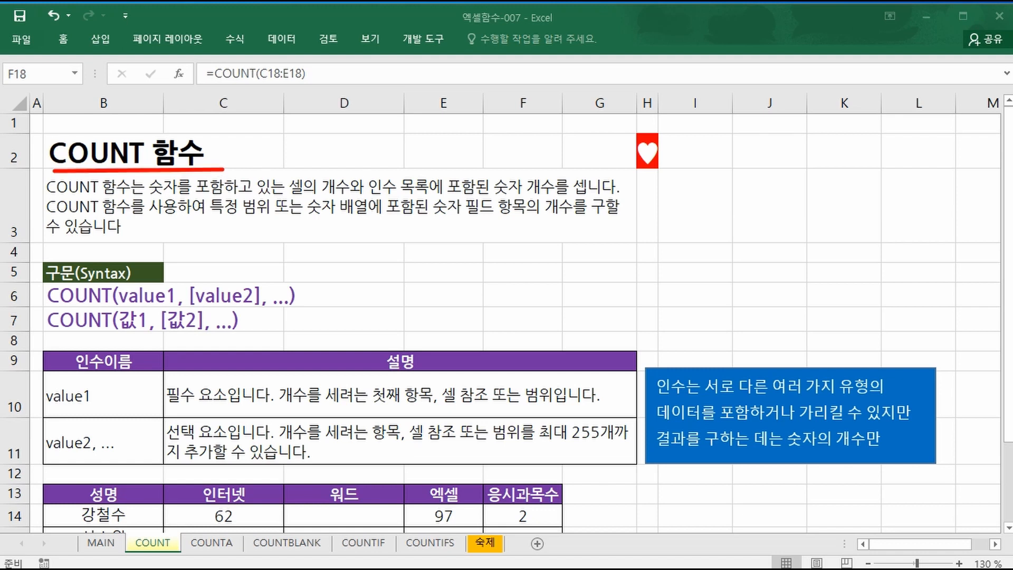
pyautogui.moveTo(154, 196); pyautogui.dragTo(360, 195)
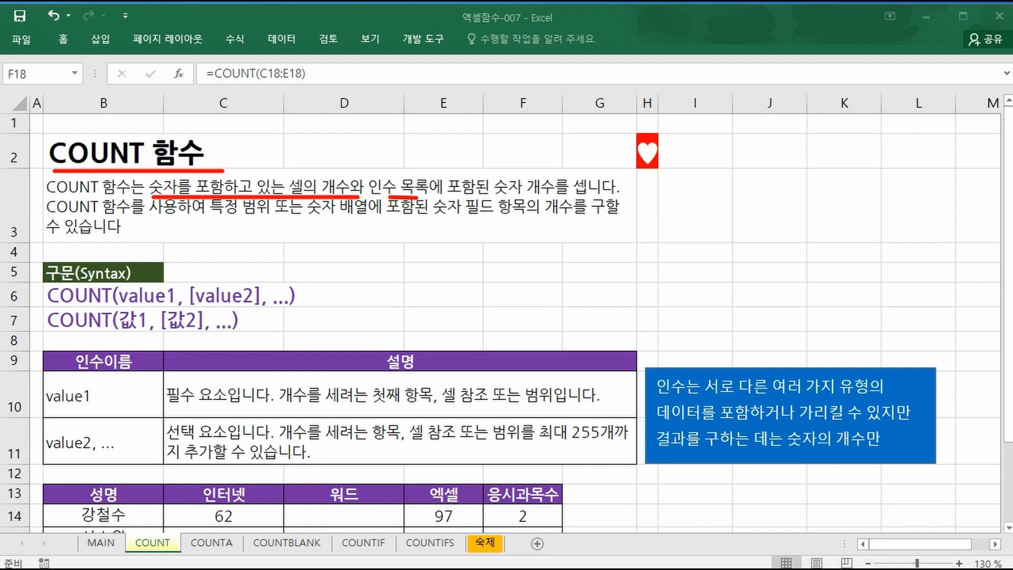
pyautogui.moveTo(418, 196); pyautogui.dragTo(606, 197)
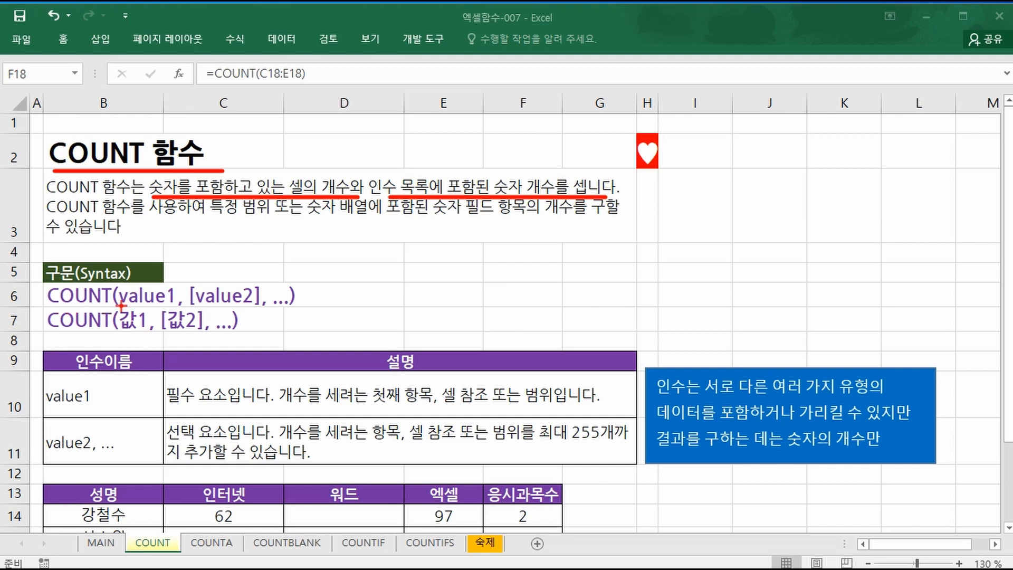
pyautogui.moveTo(121, 305); pyautogui.dragTo(261, 304)
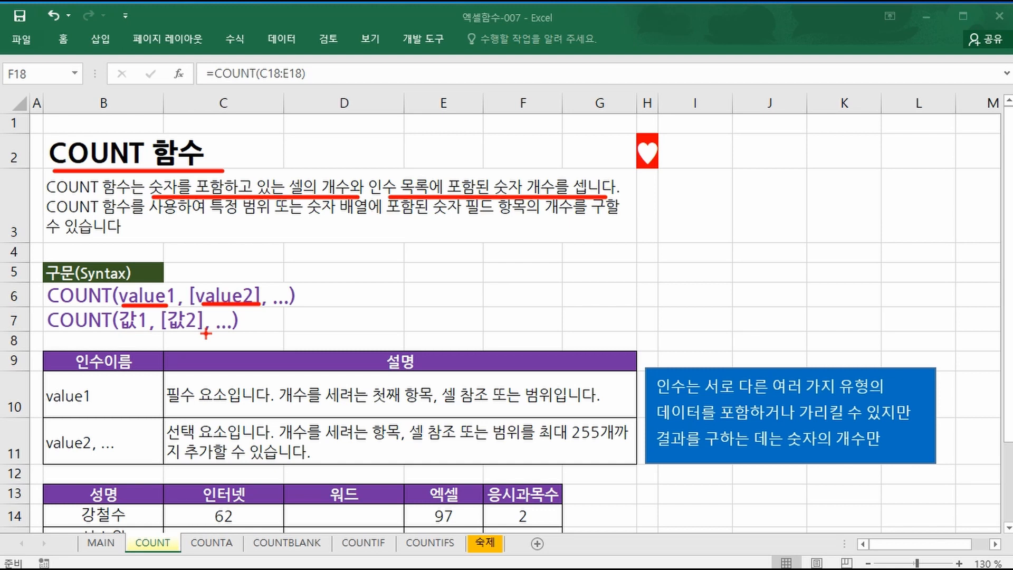
pyautogui.rightClick(243, 334)
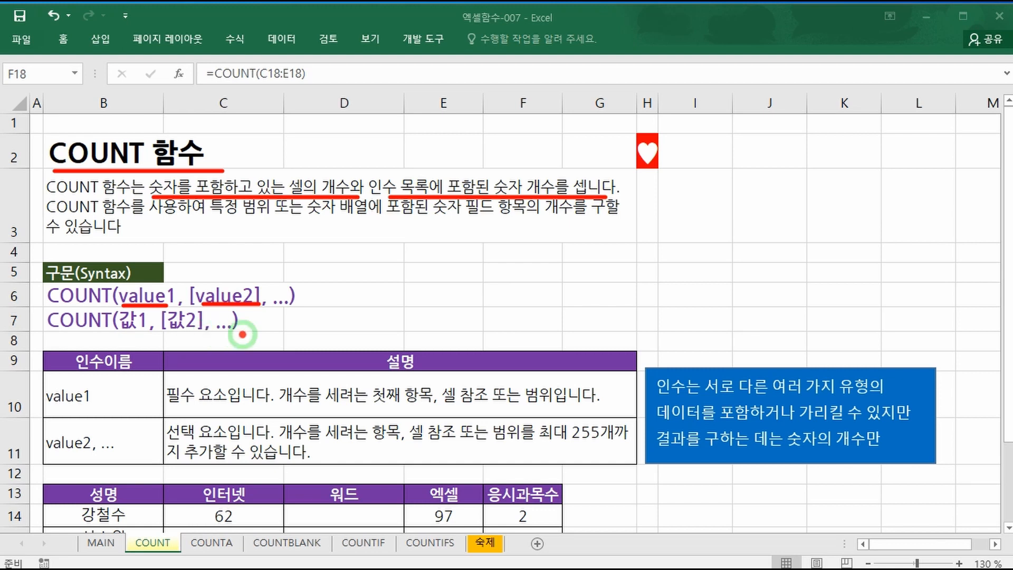
# - Show the formula of the 인터넷 column's 응시인원 cell as text in C22 using FORMULATEXT(C21)
pyautogui.scroll(-2, 475, 294)
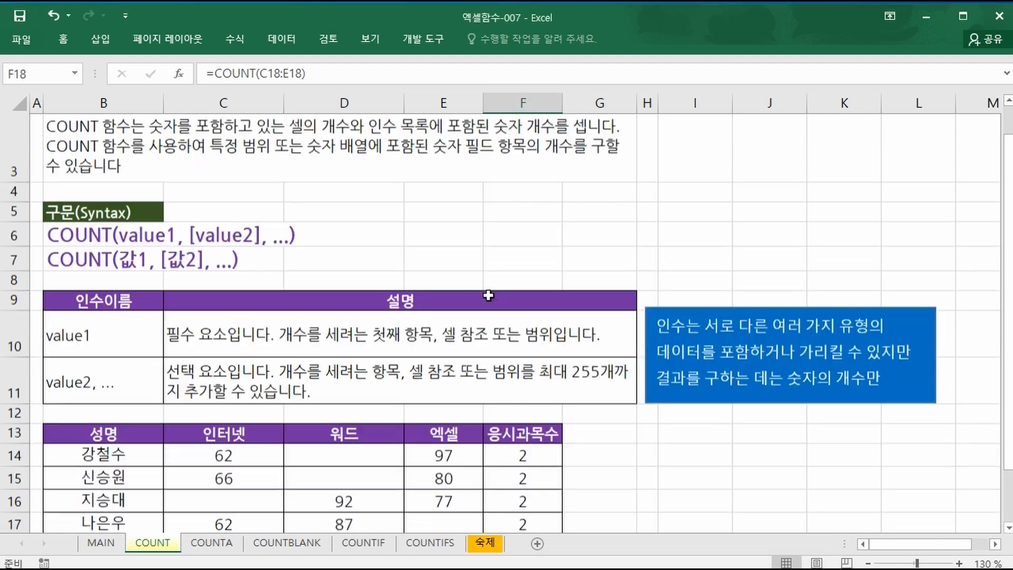
pyautogui.click(252, 478)
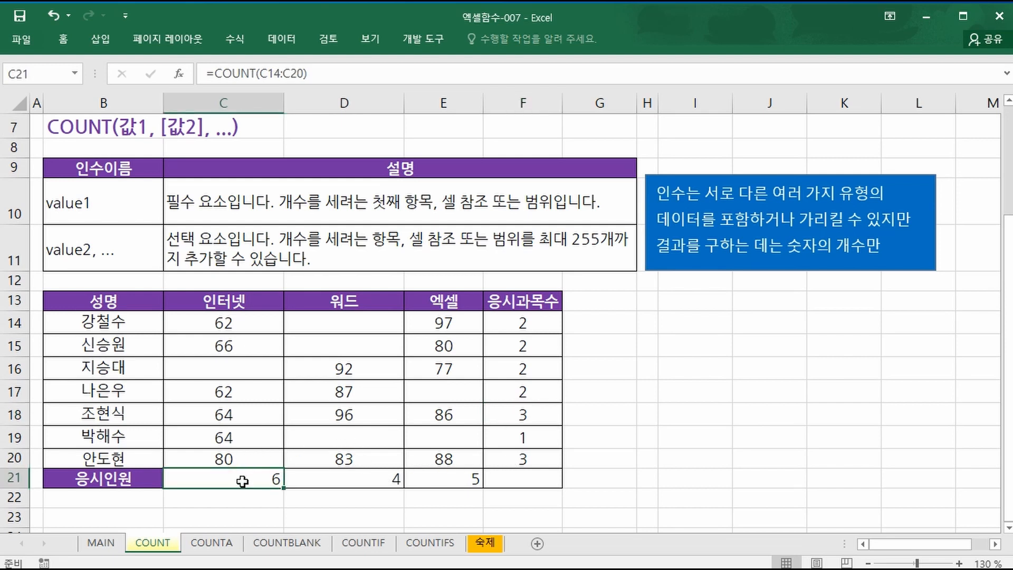
pyautogui.click(206, 499)
pyautogui.write('=form')
pyautogui.press('Tab')
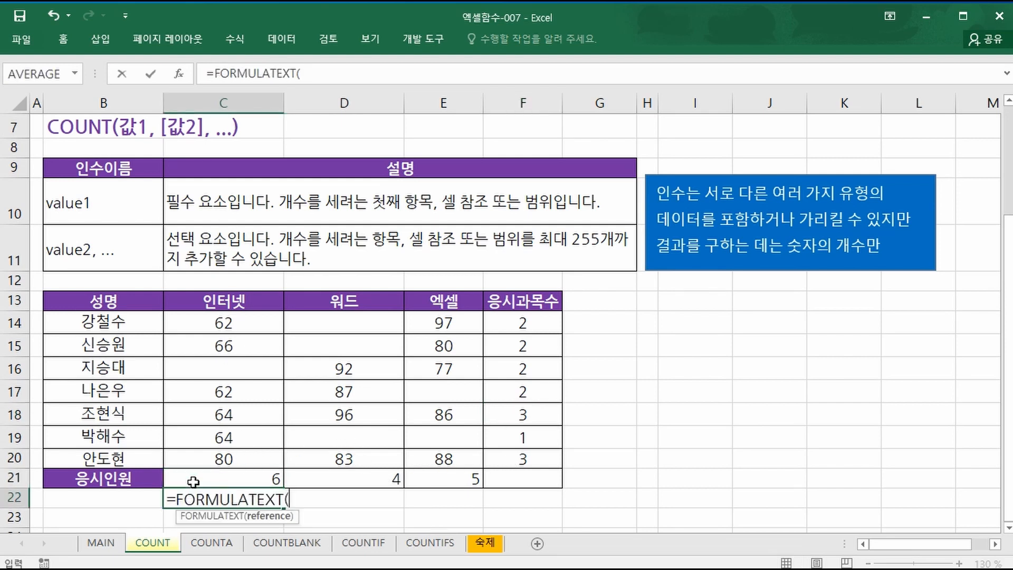
pyautogui.click(193, 481)
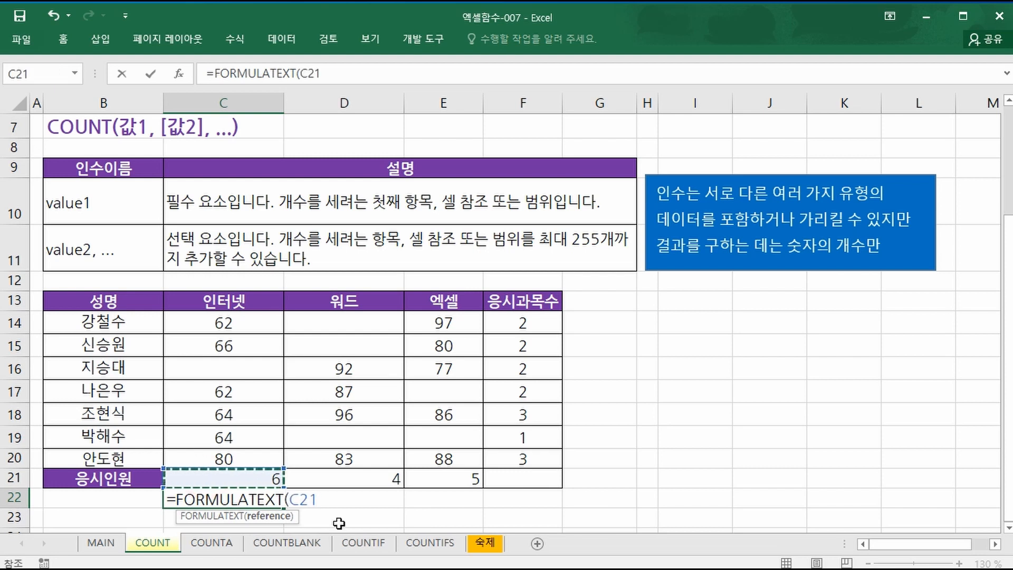
pyautogui.press('Return')
pyautogui.click(208, 495)
pyautogui.click(357, 498)
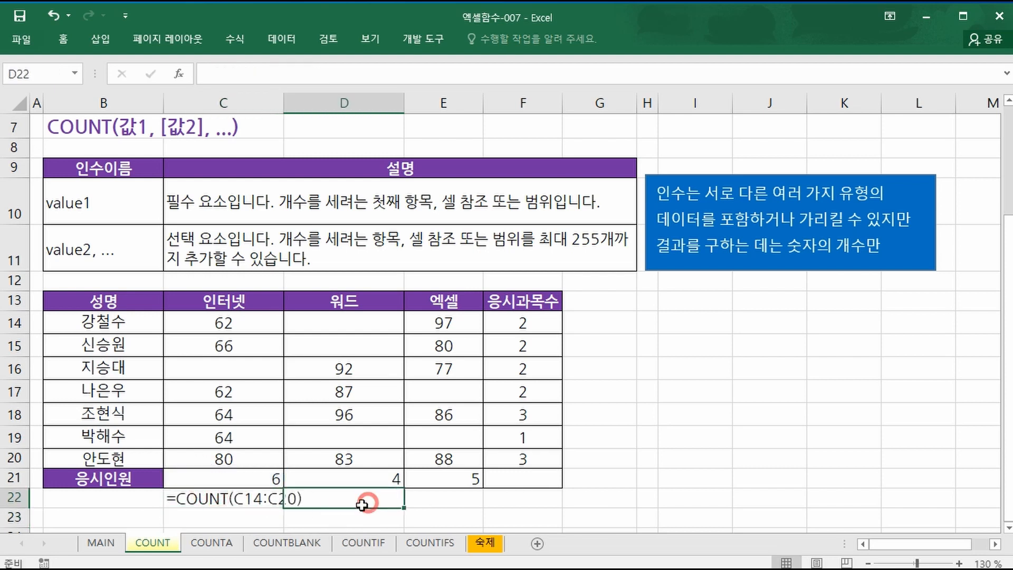
# - Examine the numeric and blank cells in C14:C20 against the COUNT result in C21
pyautogui.click(221, 518)
pyautogui.click(233, 325)
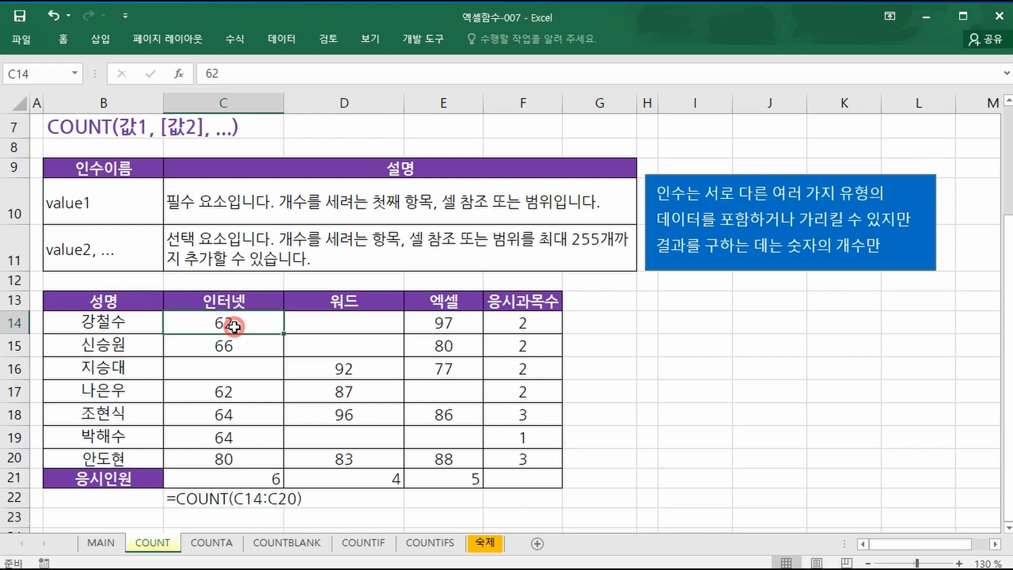
pyautogui.moveTo(234, 326); pyautogui.dragTo(228, 455)
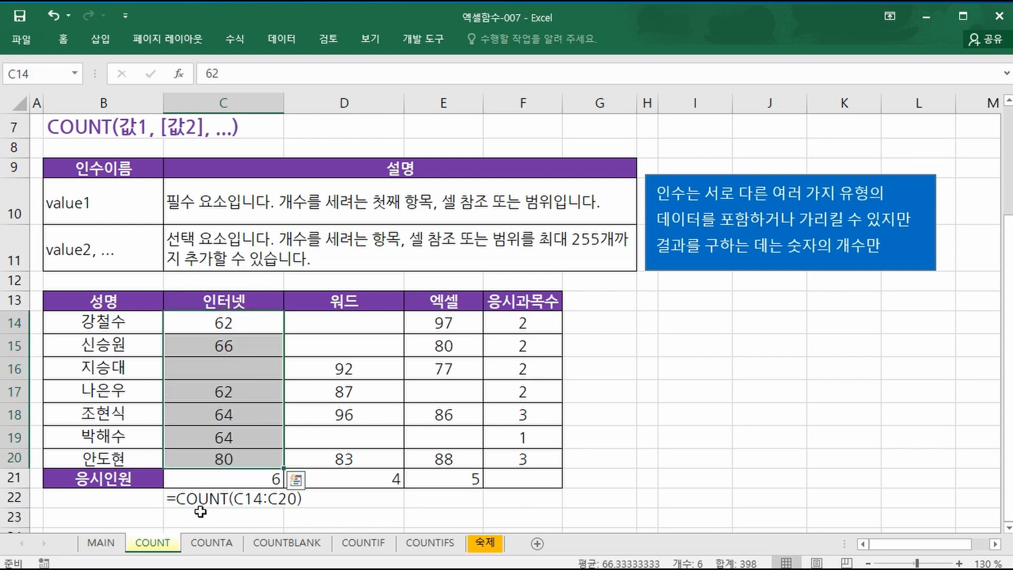
pyautogui.click(224, 320)
pyautogui.click(236, 344)
pyautogui.click(249, 394)
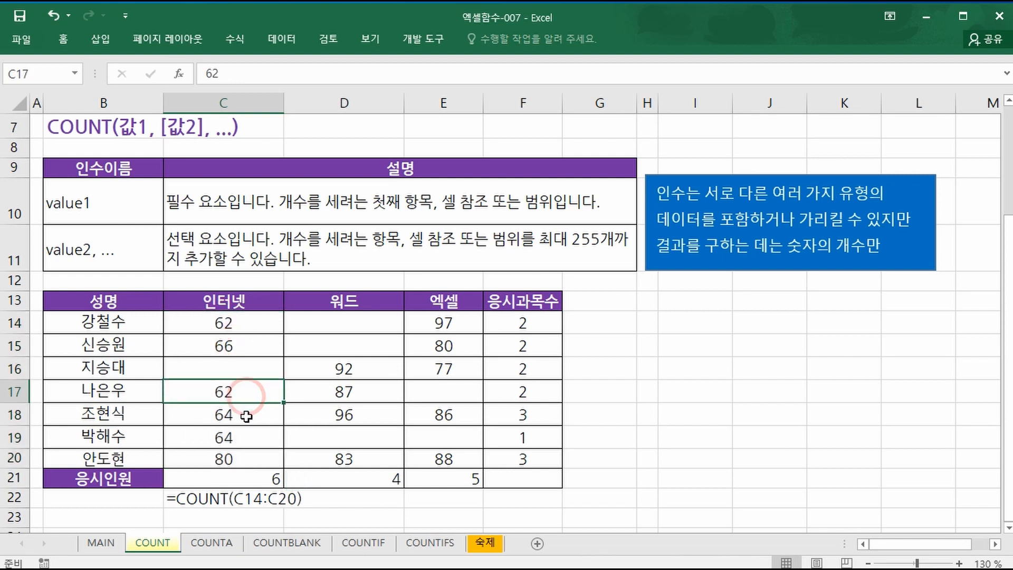
pyautogui.click(246, 417)
pyautogui.click(244, 327)
pyautogui.click(235, 346)
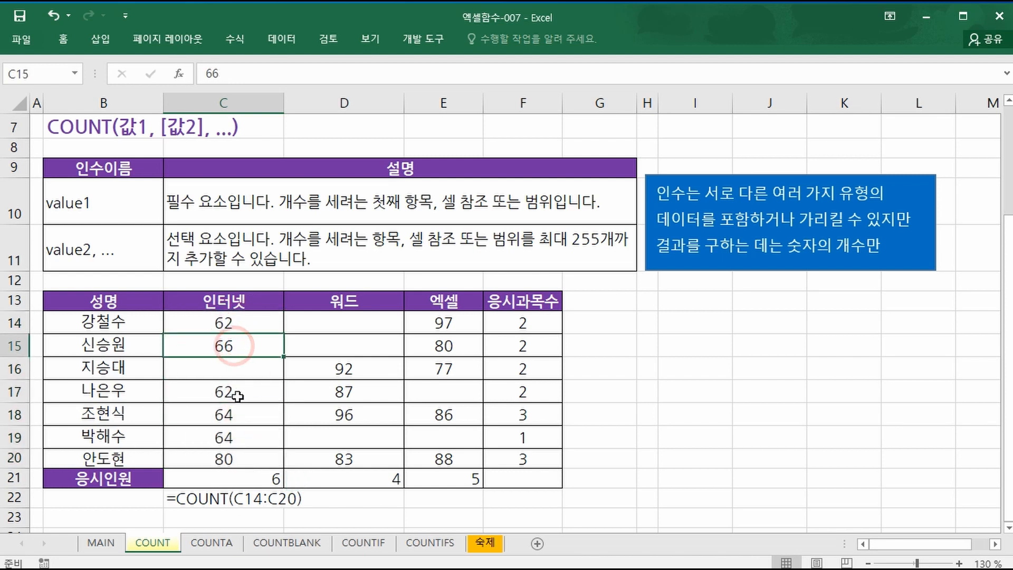
pyautogui.click(235, 393)
pyautogui.click(235, 417)
pyautogui.click(236, 436)
pyautogui.click(235, 458)
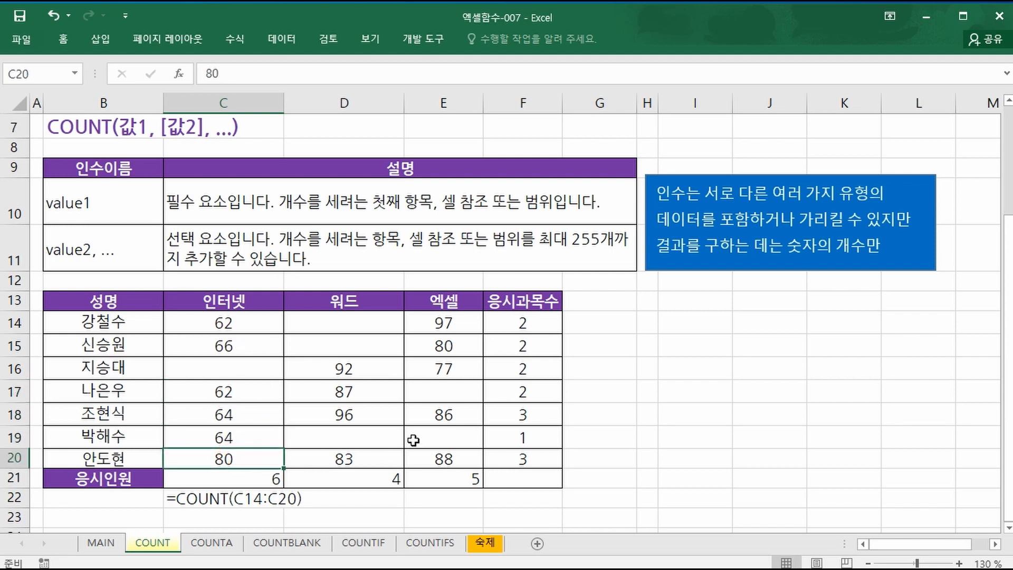
pyautogui.click(251, 481)
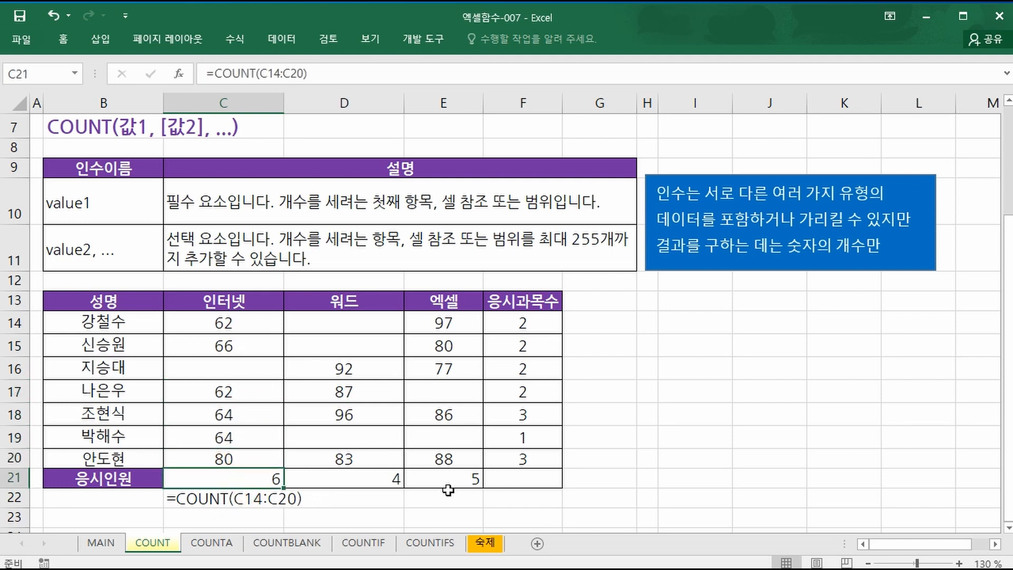
pyautogui.click(225, 367)
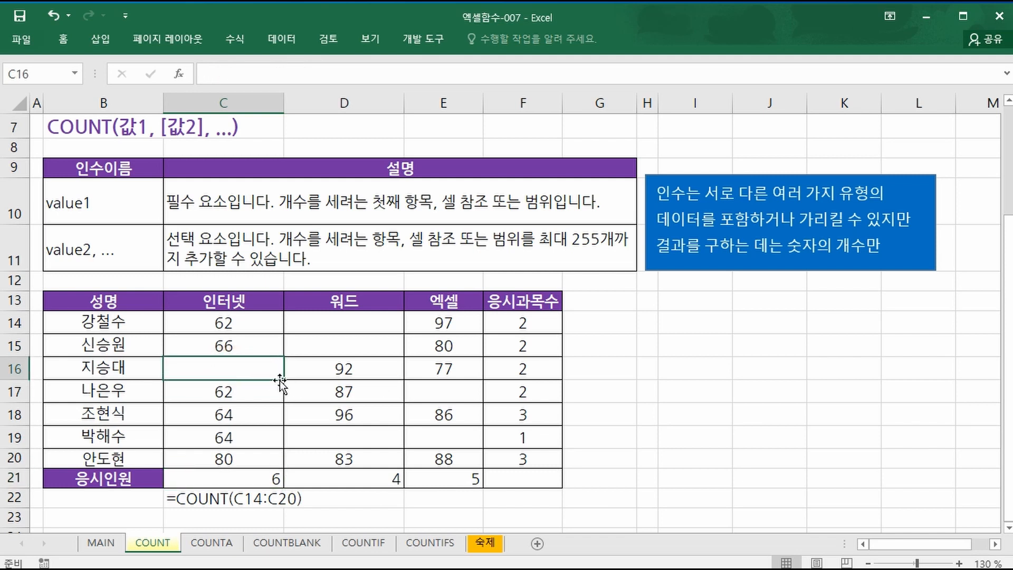
# - Replace the score in C18 of the 인터넷 column with the text 결시
pyautogui.press('Down')
pyautogui.press('Down')
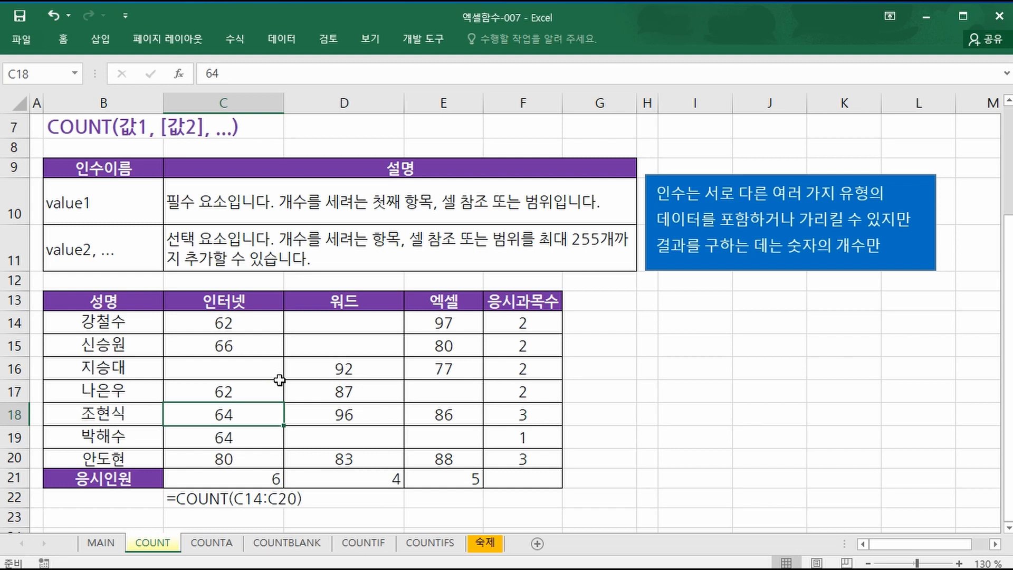
pyautogui.write('ru')
pyautogui.write('결시')
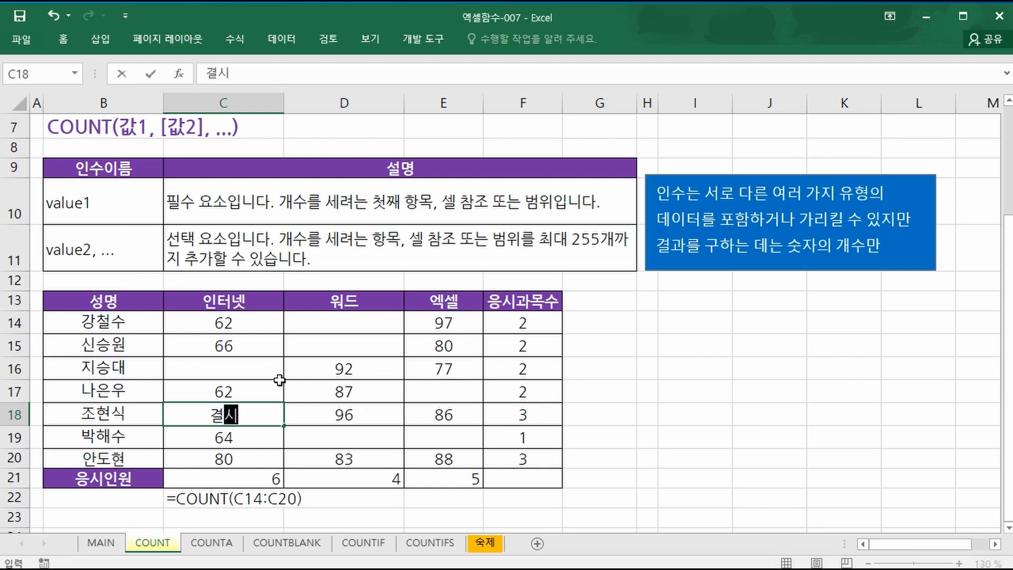
pyautogui.press('Return')
pyautogui.click(213, 415)
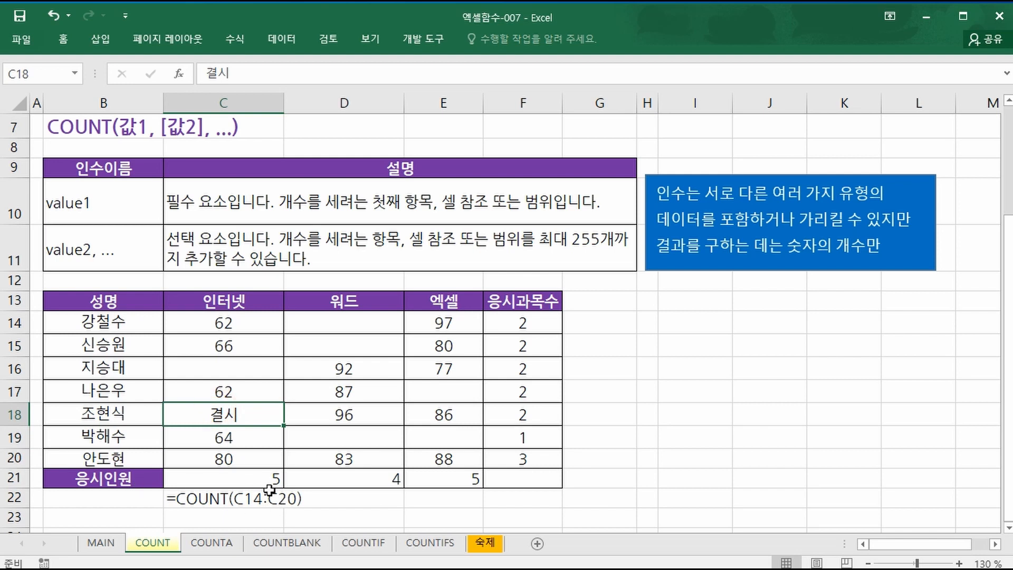
# - Check which cells of the 인터넷 column still hold numbers and review the COUNT description and syntax
pyautogui.click(249, 323)
pyautogui.click(258, 343)
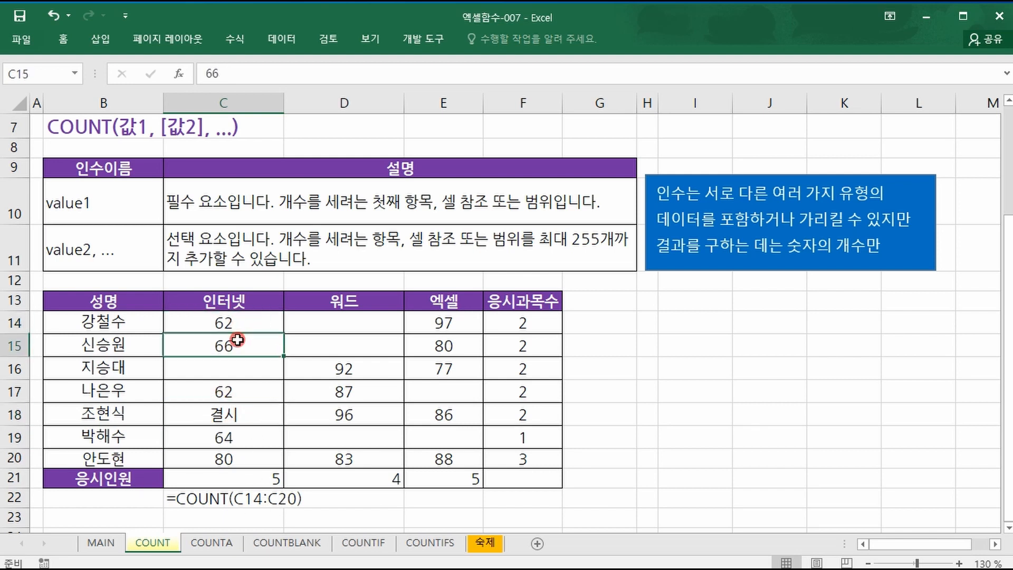
pyautogui.click(259, 399)
pyautogui.click(254, 438)
pyautogui.click(243, 459)
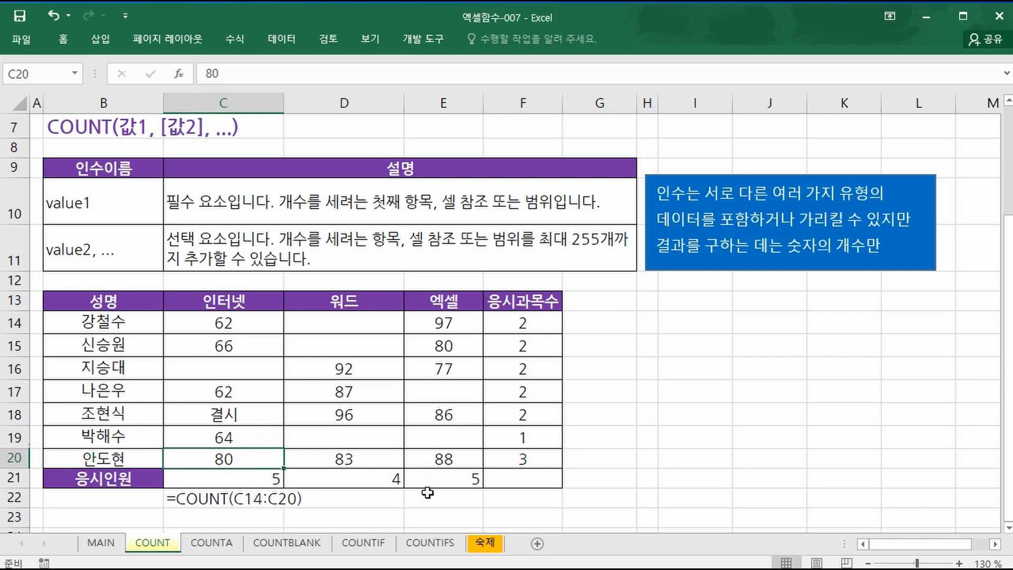
pyautogui.scroll(2, 428, 492)
pyautogui.click(401, 287)
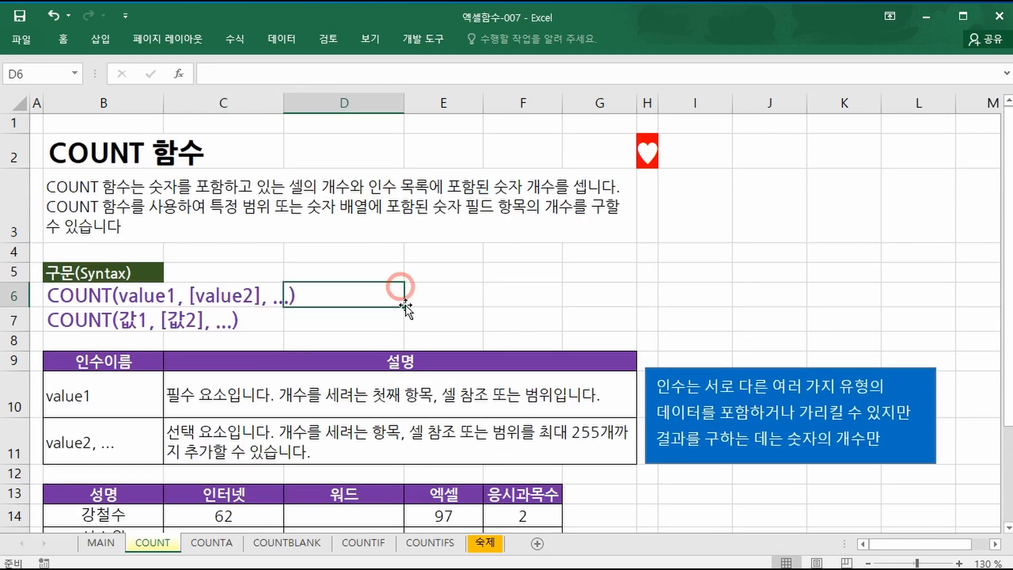
pyautogui.scroll(-2, 323, 376)
# - Open the COUNTA sheet and temporarily underline the function name and the description's phrase about non-empty cells
pyautogui.click(211, 542)
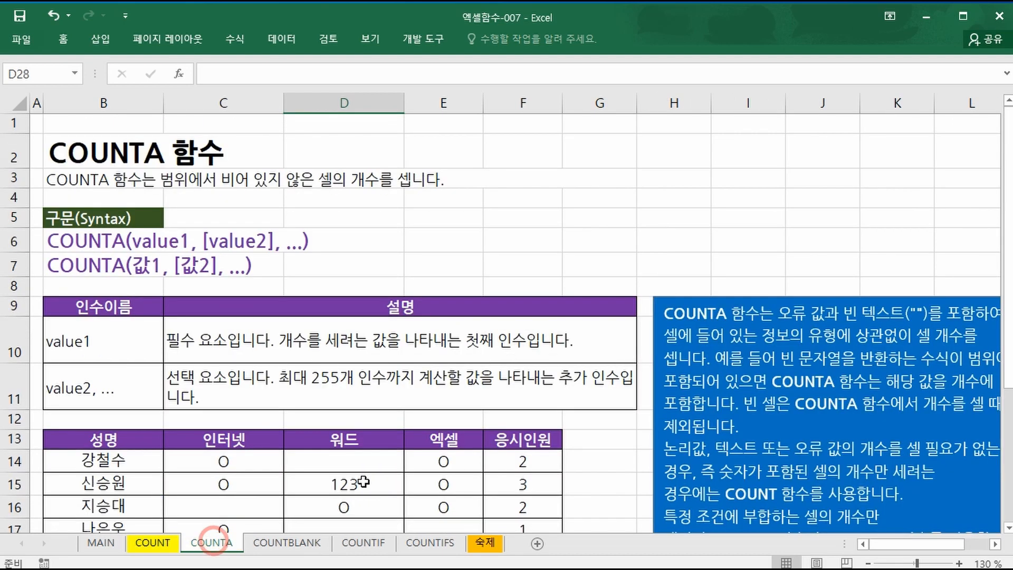
pyautogui.click(72, 239)
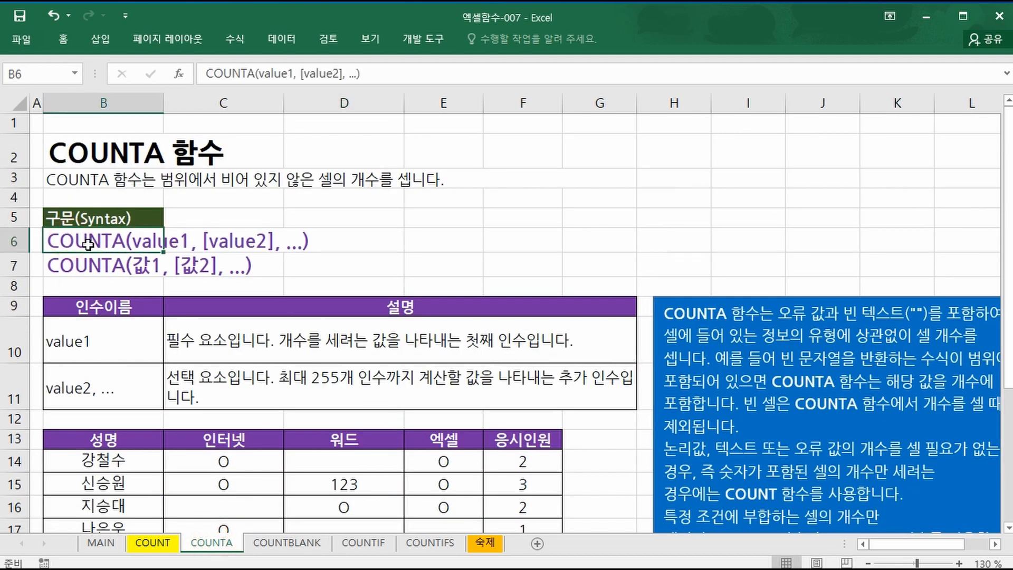
pyautogui.click(338, 269)
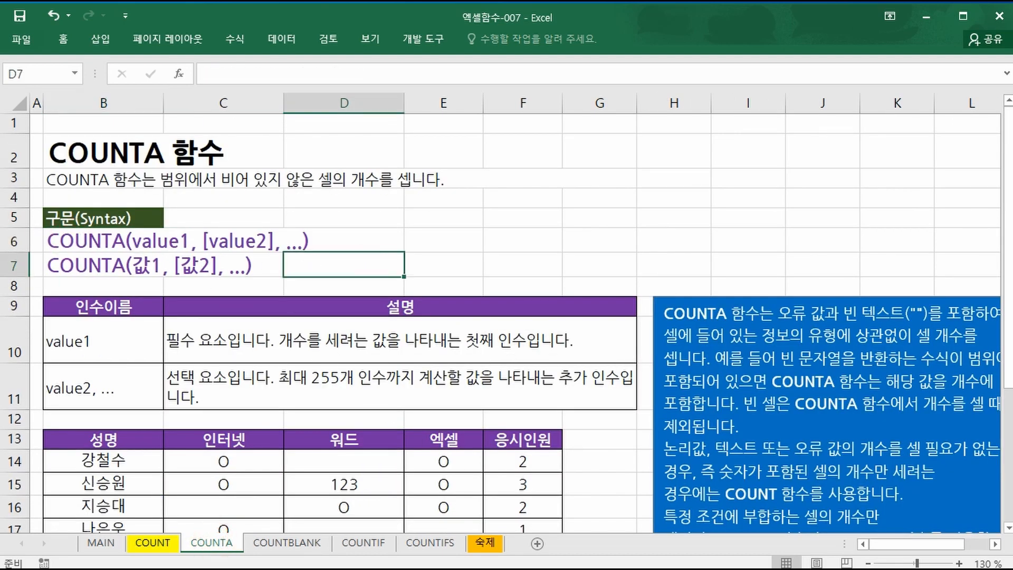
pyautogui.moveTo(51, 165); pyautogui.dragTo(171, 165)
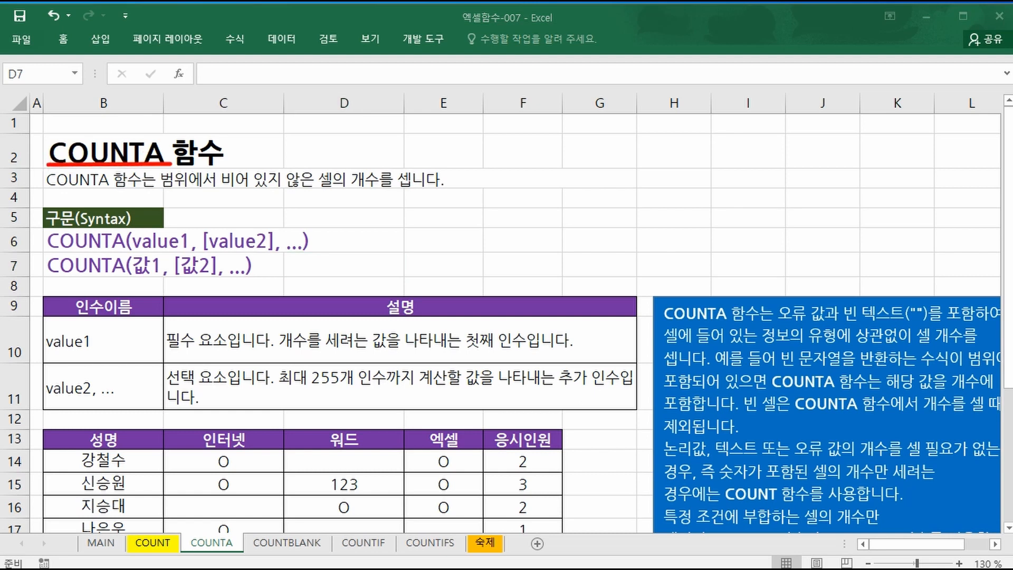
pyautogui.rightClick(317, 280)
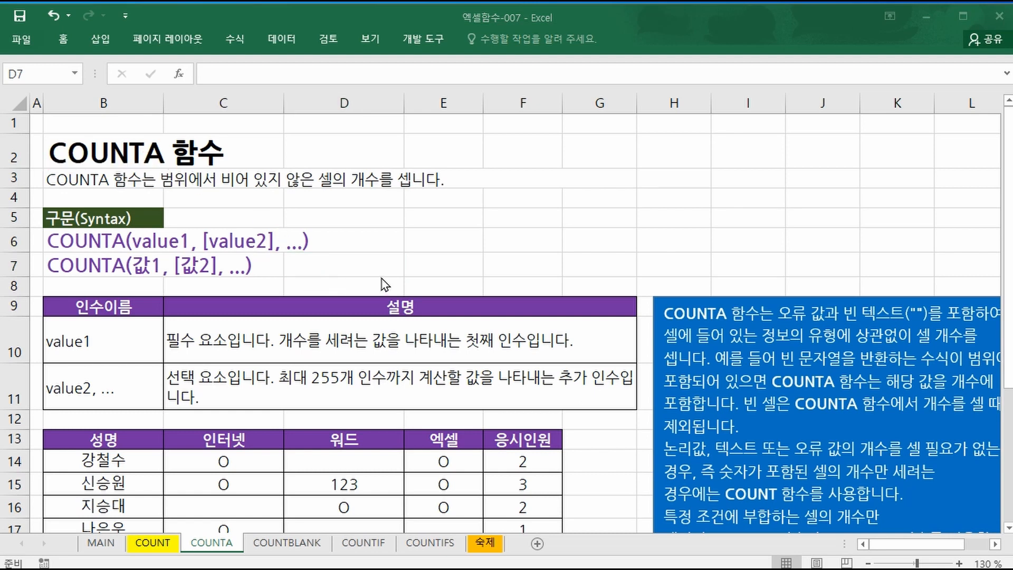
pyautogui.hotkey('ctrl', '2')
pyautogui.moveTo(229, 191); pyautogui.dragTo(437, 195)
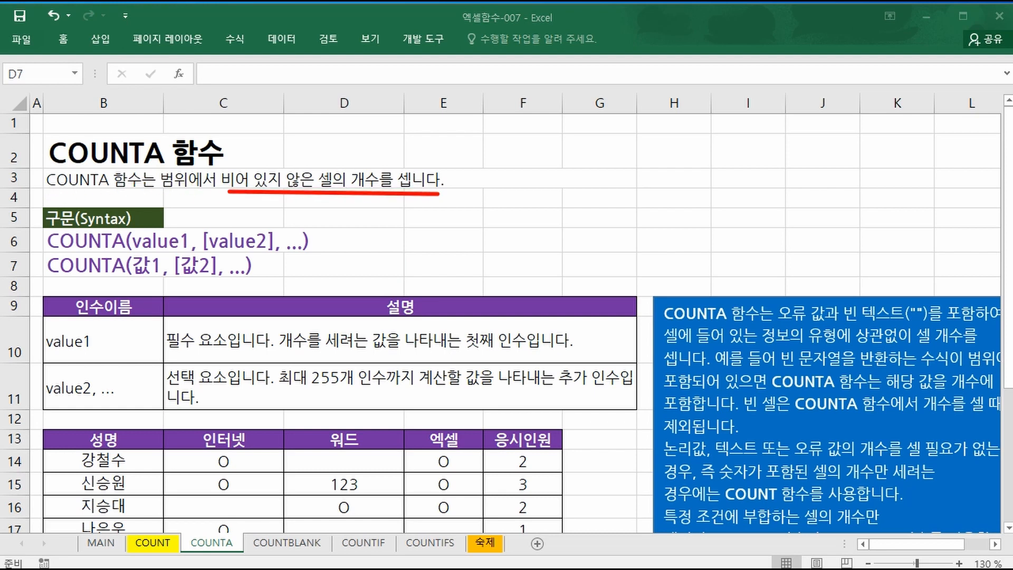
pyautogui.rightClick(437, 196)
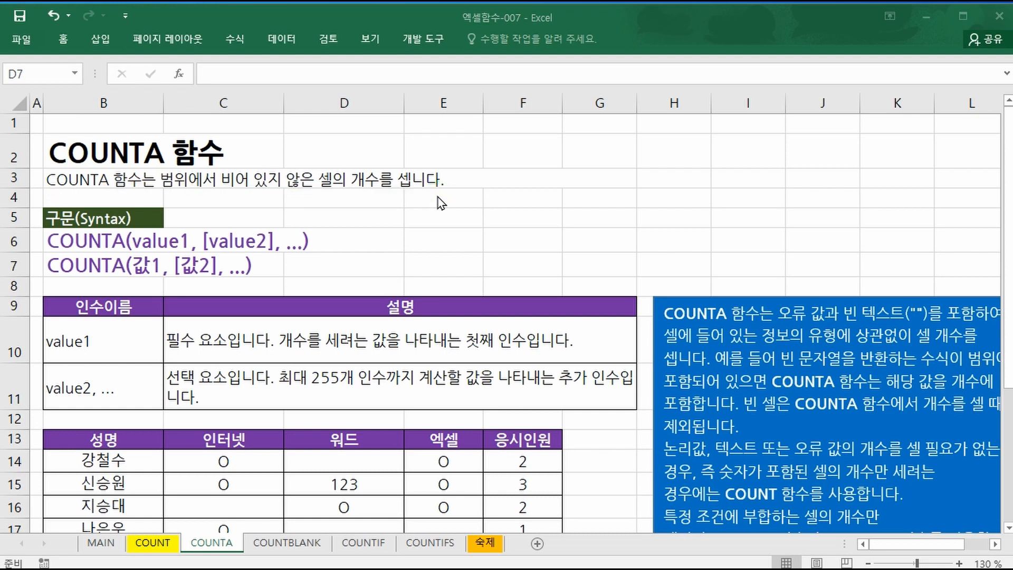
# - Display the formula of the 인터넷 column's 응시인원 cell C21 as text in C22 of the COUNTA sheet
pyautogui.scroll(-2, 470, 234)
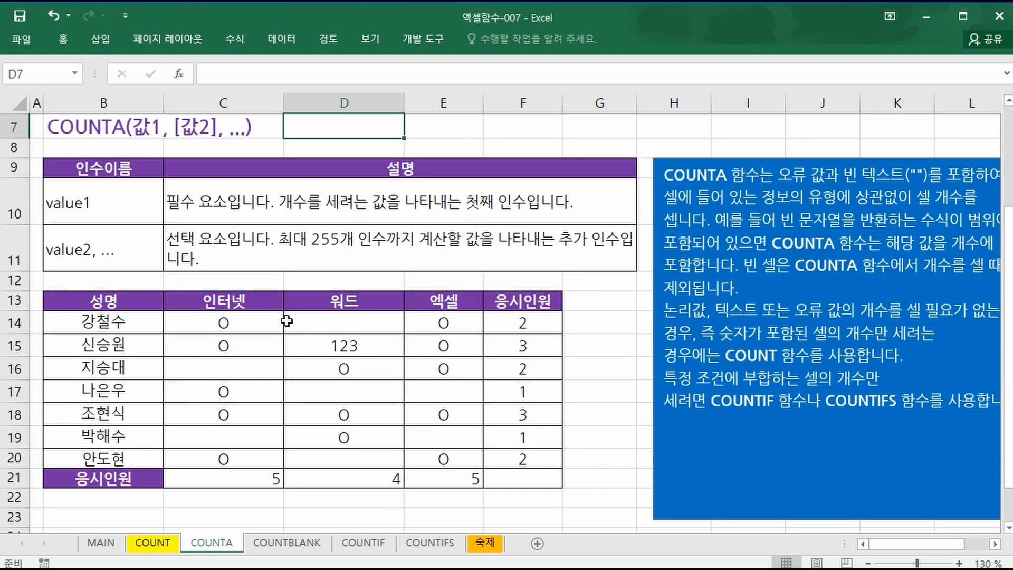
pyautogui.scroll(1, 286, 321)
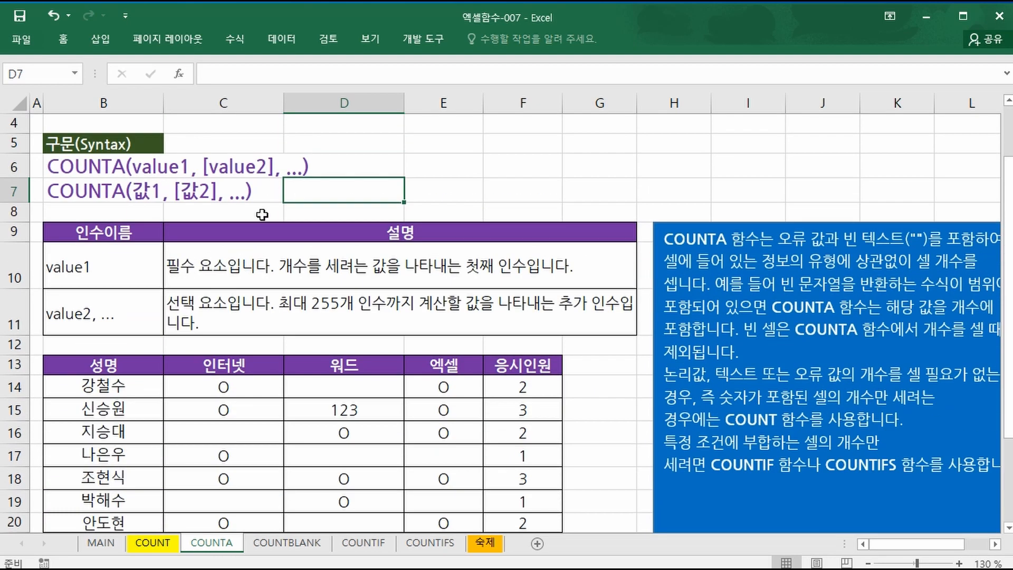
pyautogui.scroll(-1, 259, 396)
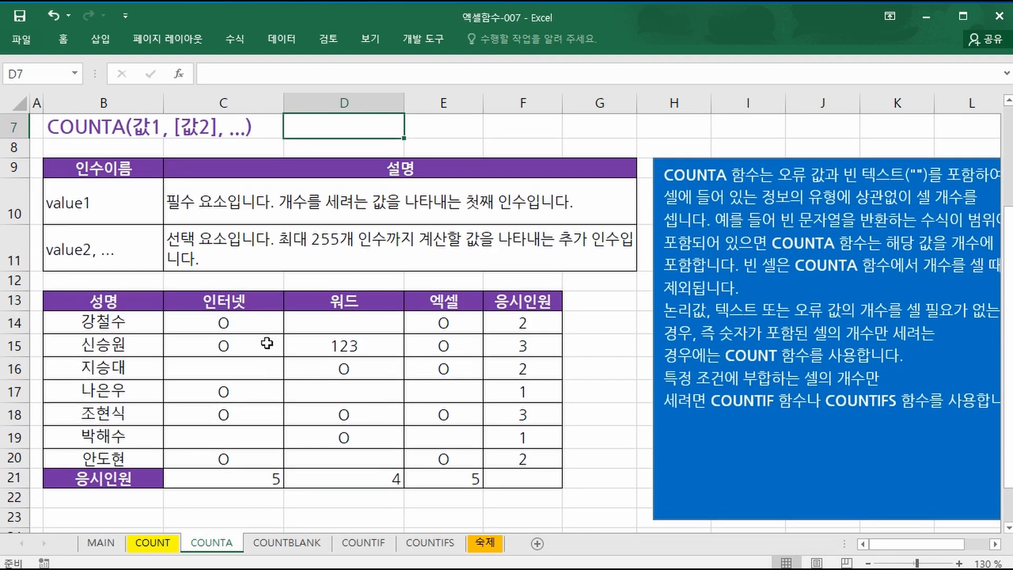
pyautogui.click(226, 499)
pyautogui.press('Return')
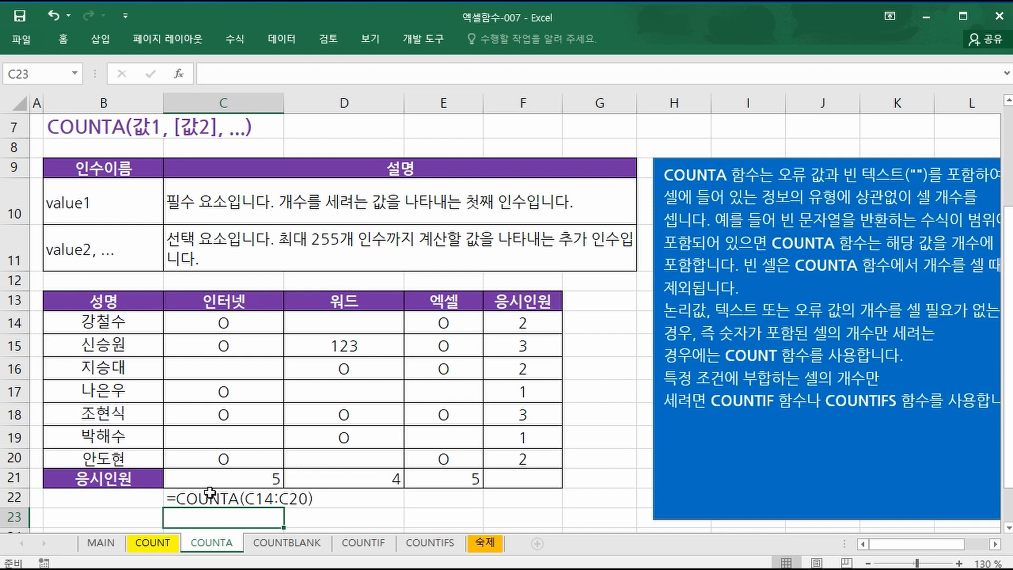
# - Check the filled cells in C14:C20 of the 인터넷 column against the COUNTA formula in C21
pyautogui.moveTo(219, 327); pyautogui.dragTo(250, 464)
pyautogui.click(252, 482)
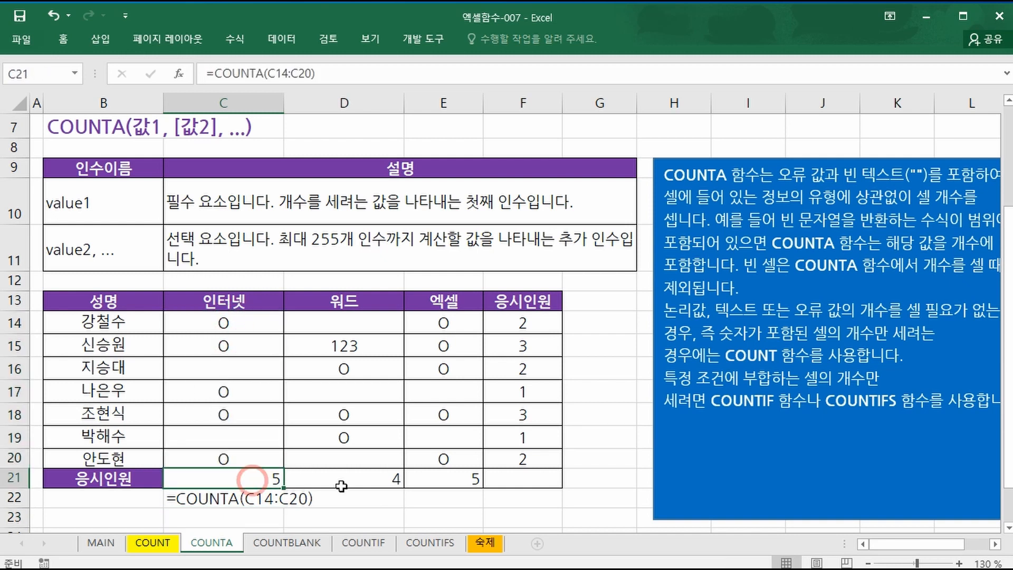
pyautogui.click(233, 458)
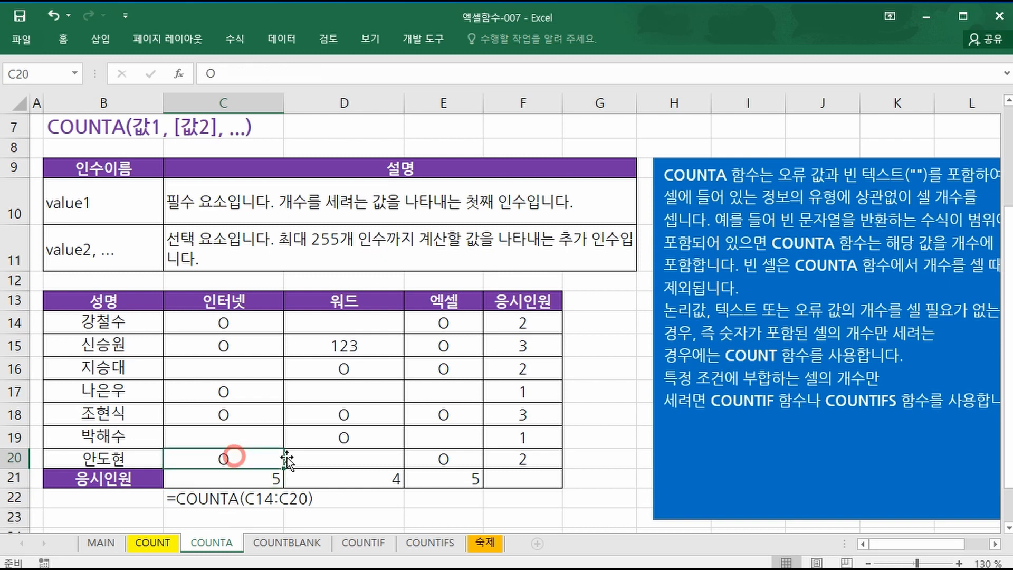
pyautogui.click(242, 414)
pyautogui.click(226, 391)
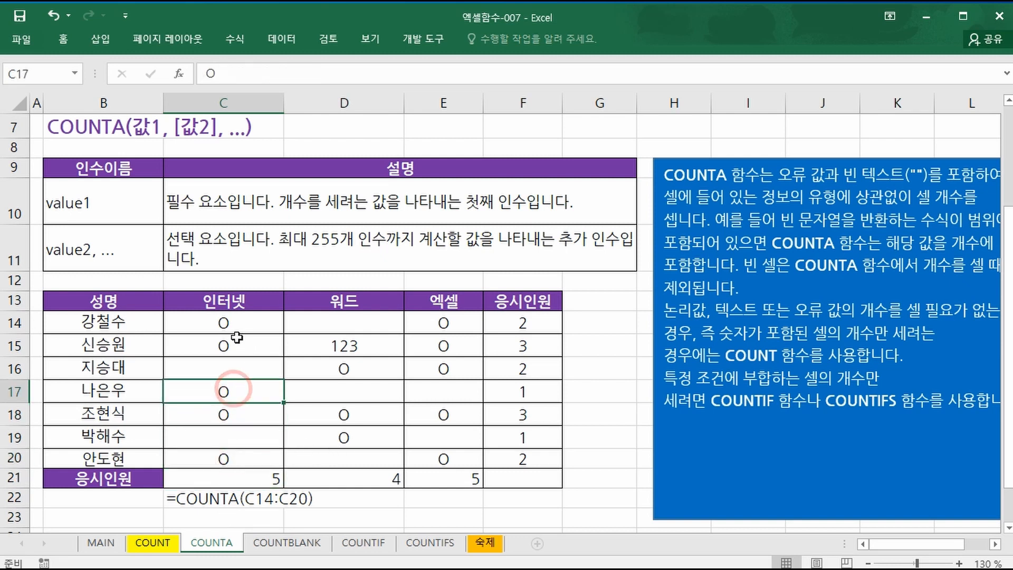
pyautogui.click(236, 308)
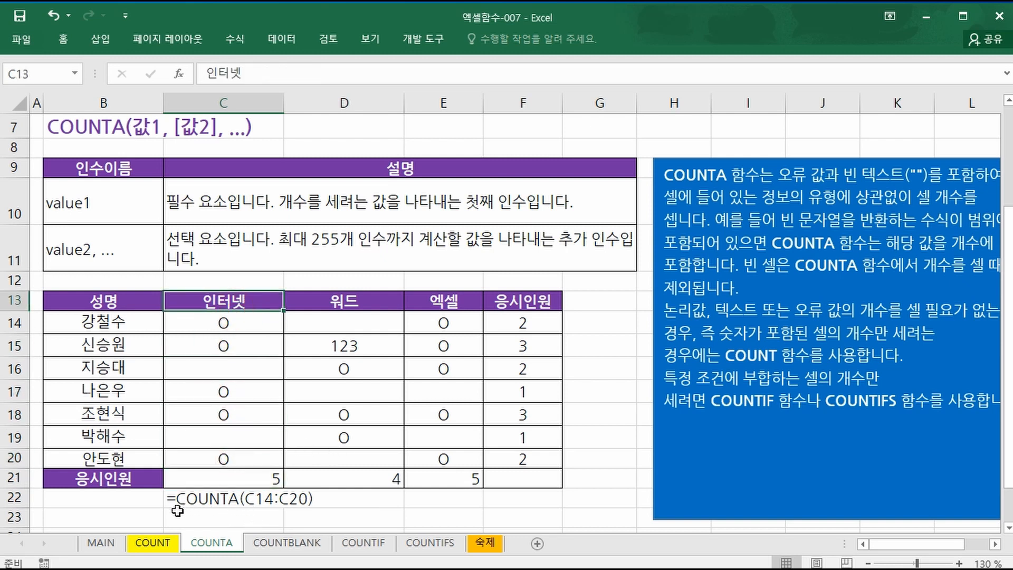
pyautogui.click(264, 480)
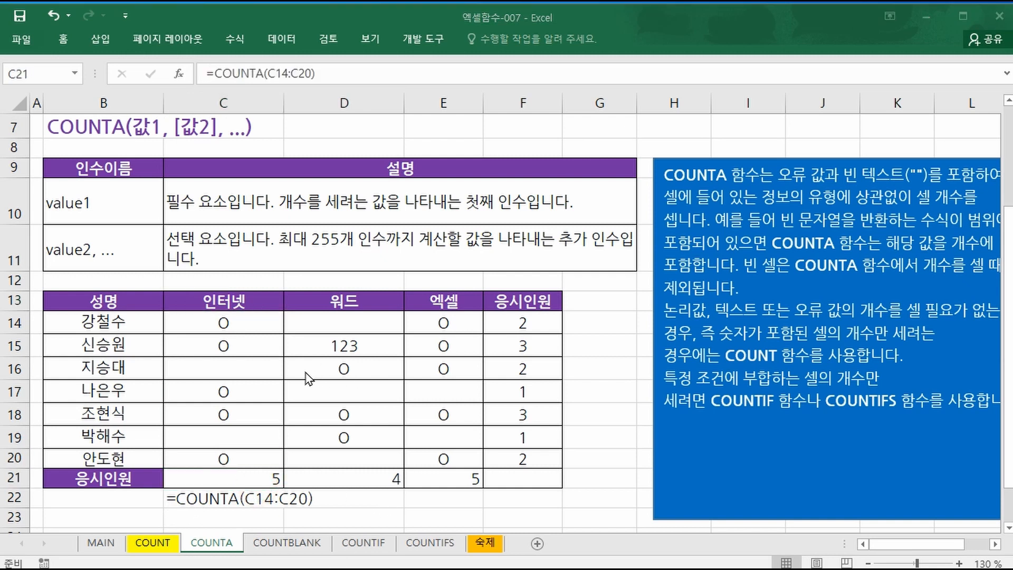
# - Check the filled cells of the 워드 column, including the number in D15, against the COUNTA formula in D21
pyautogui.click(362, 347)
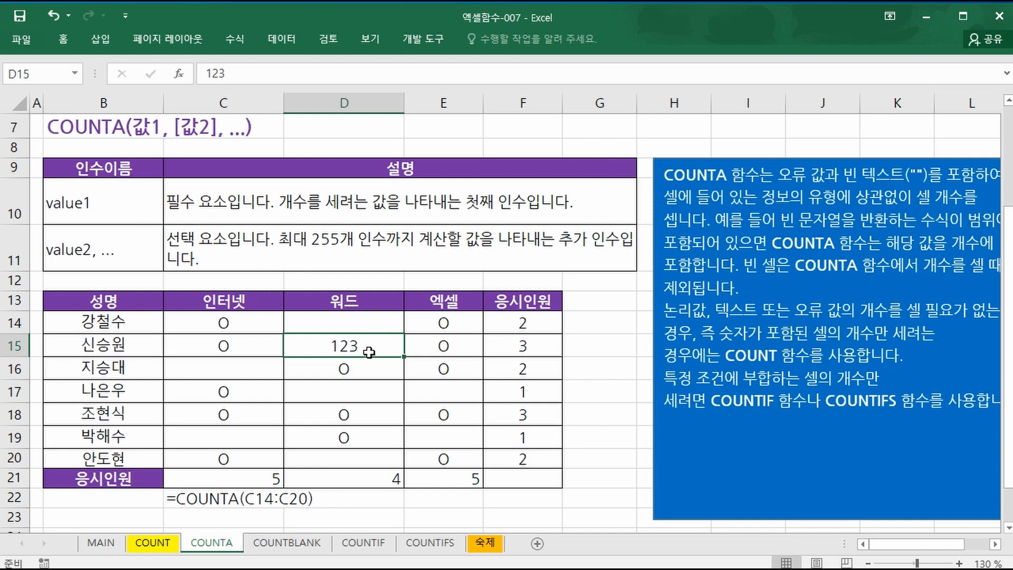
pyautogui.click(360, 370)
pyautogui.click(364, 414)
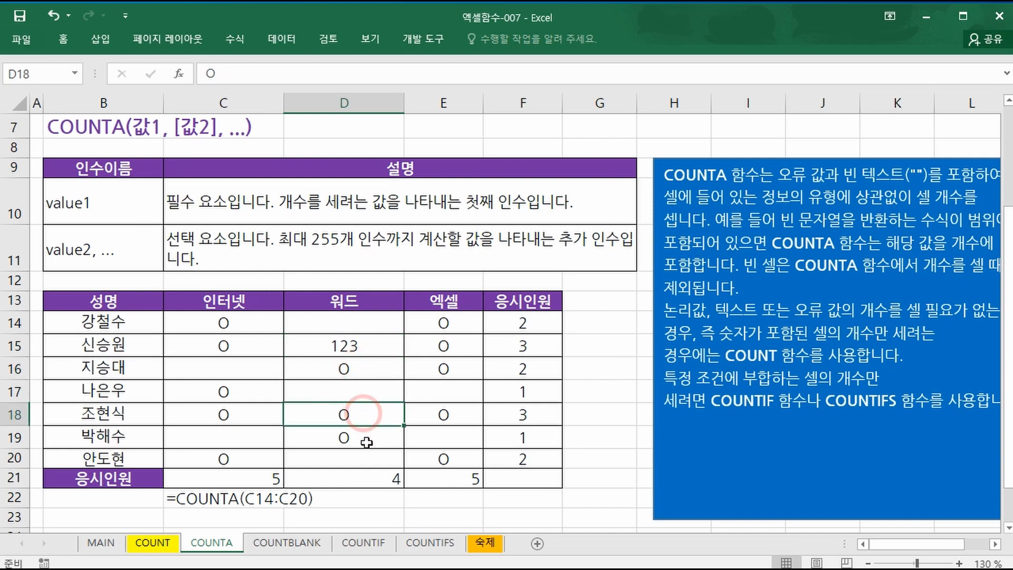
pyautogui.click(364, 440)
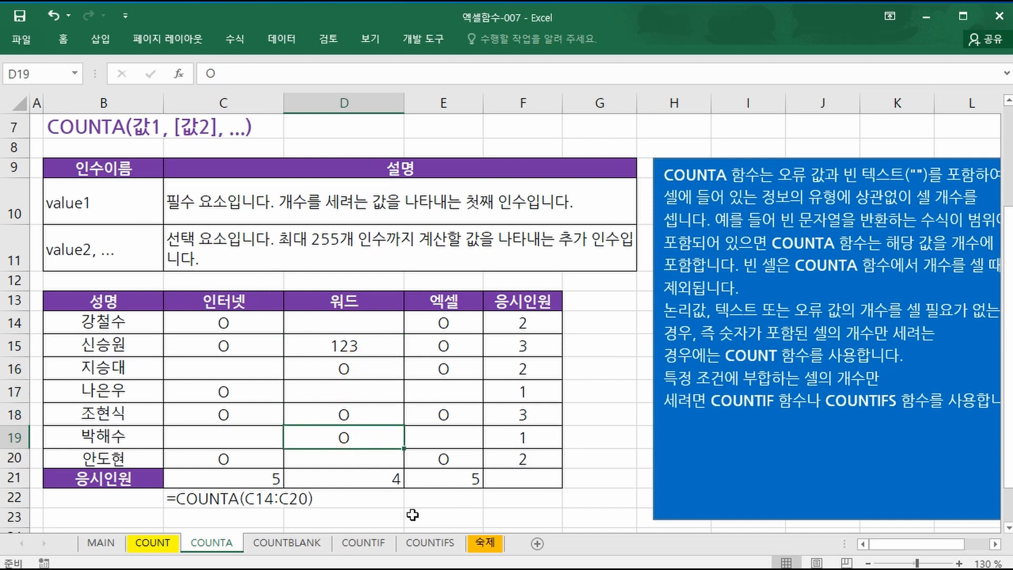
pyautogui.click(344, 477)
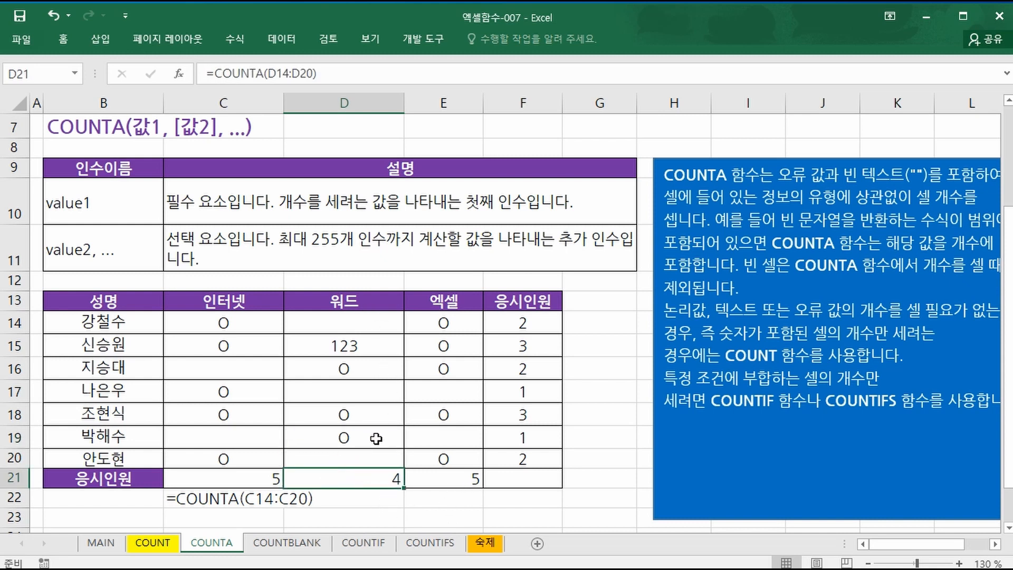
# - Enter only a space in D17 of the 워드 column to test COUNTA, and clear the cell again
pyautogui.click(355, 393)
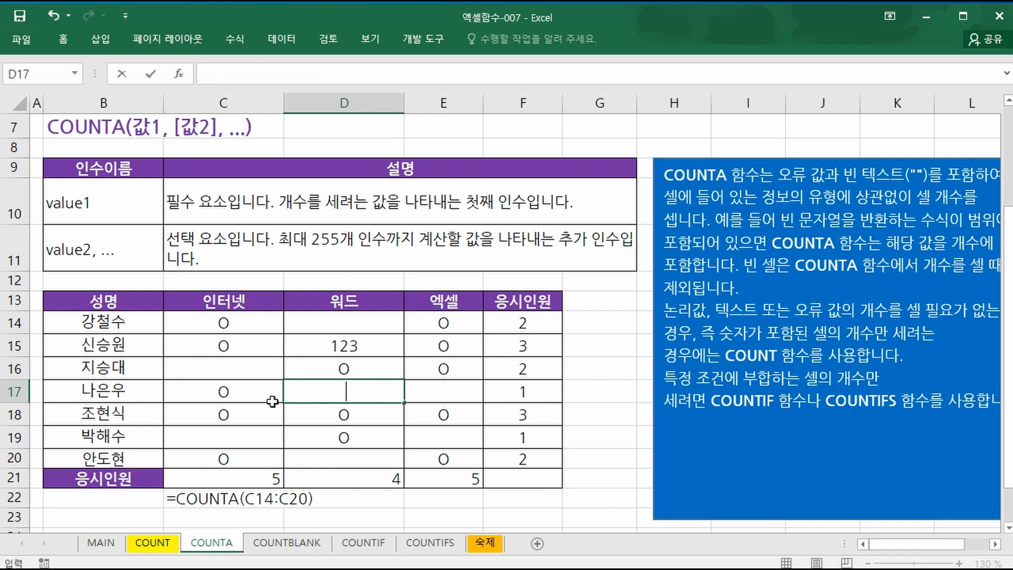
pyautogui.moveTo(364, 399)
pyautogui.mouseDown()
pyautogui.moveTo(318, 393)
pyautogui.moveTo(360, 391)
pyautogui.mouseUp()
pyautogui.click(328, 388)
pyautogui.click(362, 393)
pyautogui.click(386, 517)
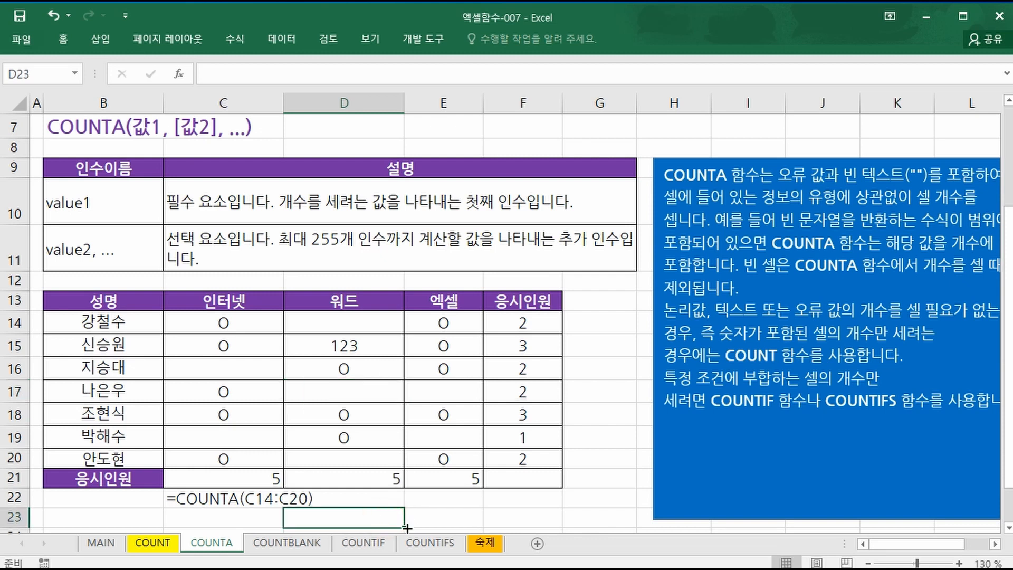
pyautogui.click(354, 393)
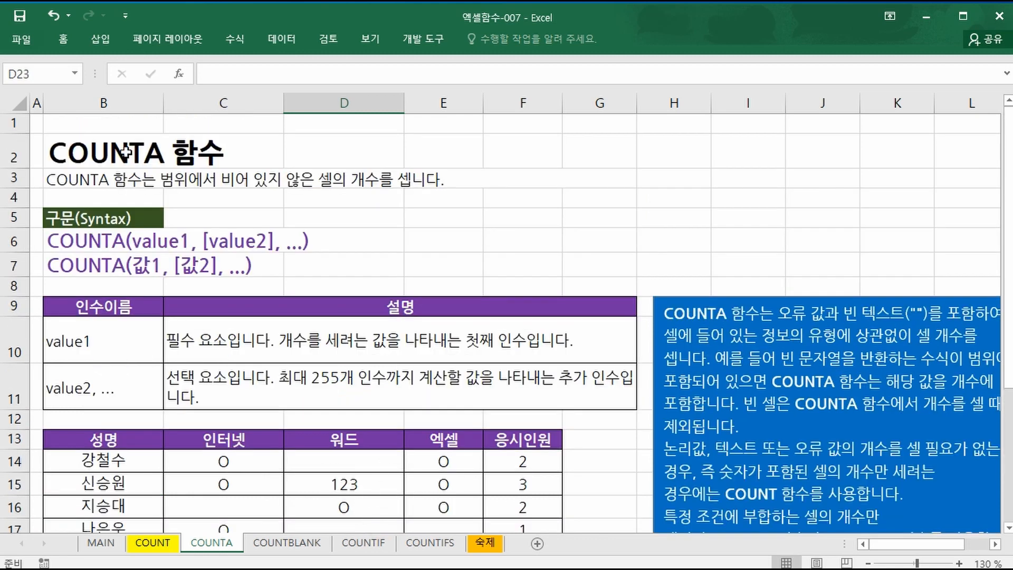
# - Open the COUNTBLANK sheet, review its description and syntax, and locate the blank cells C16 and C19 of the 인터넷 column
pyautogui.click(280, 543)
pyautogui.click(507, 255)
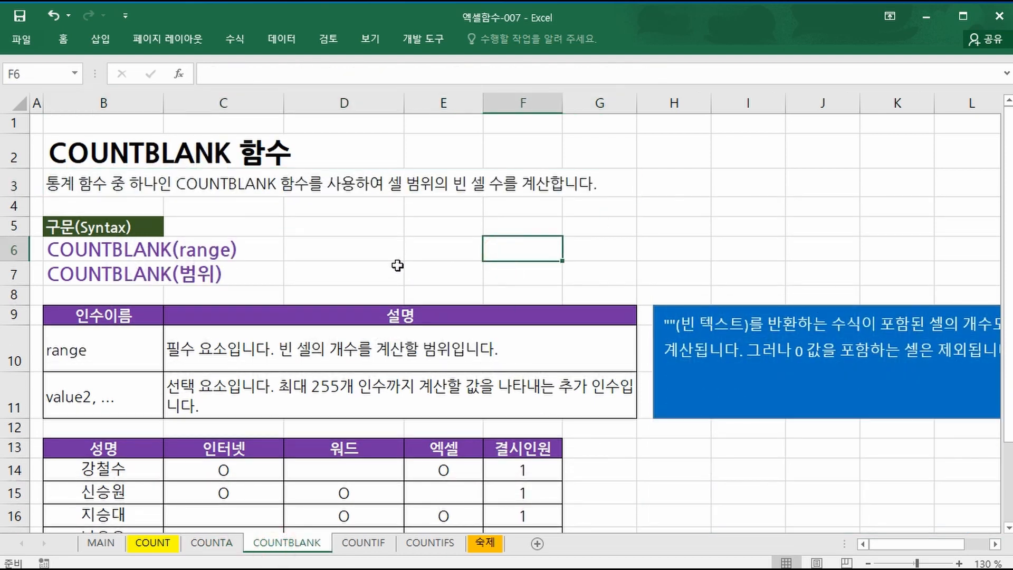
pyautogui.scroll(-2, 397, 265)
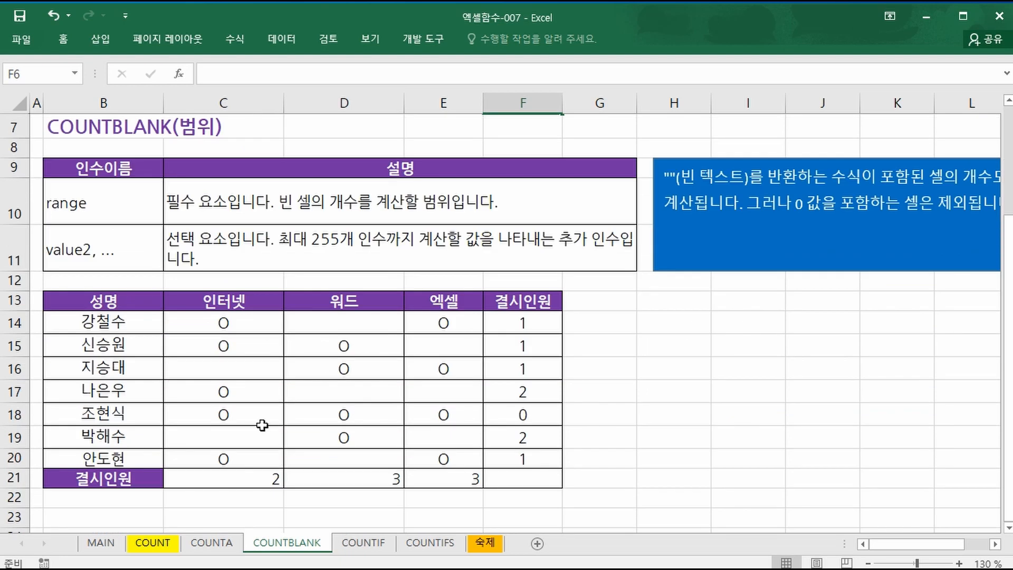
pyautogui.click(233, 370)
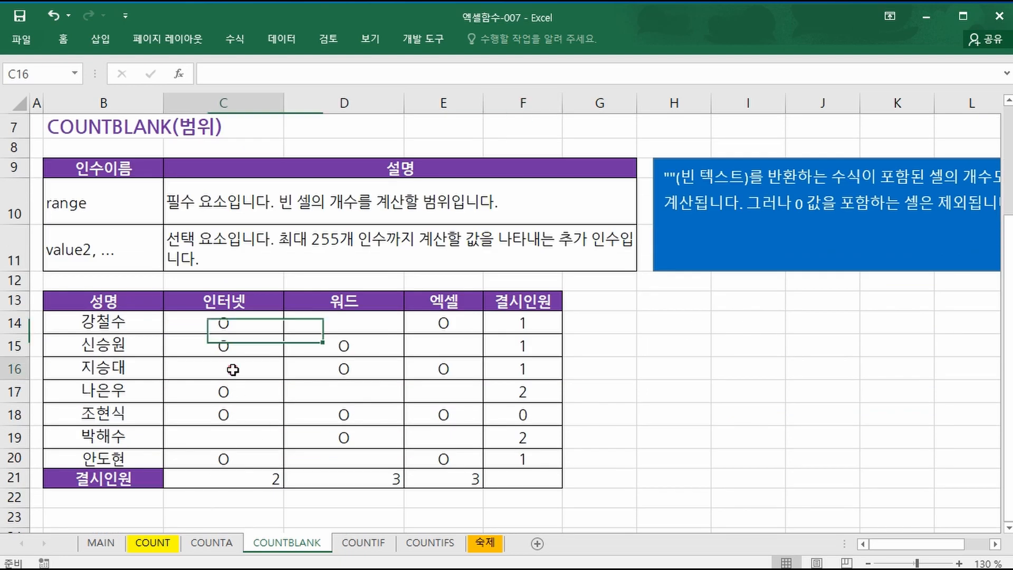
pyautogui.click(236, 435)
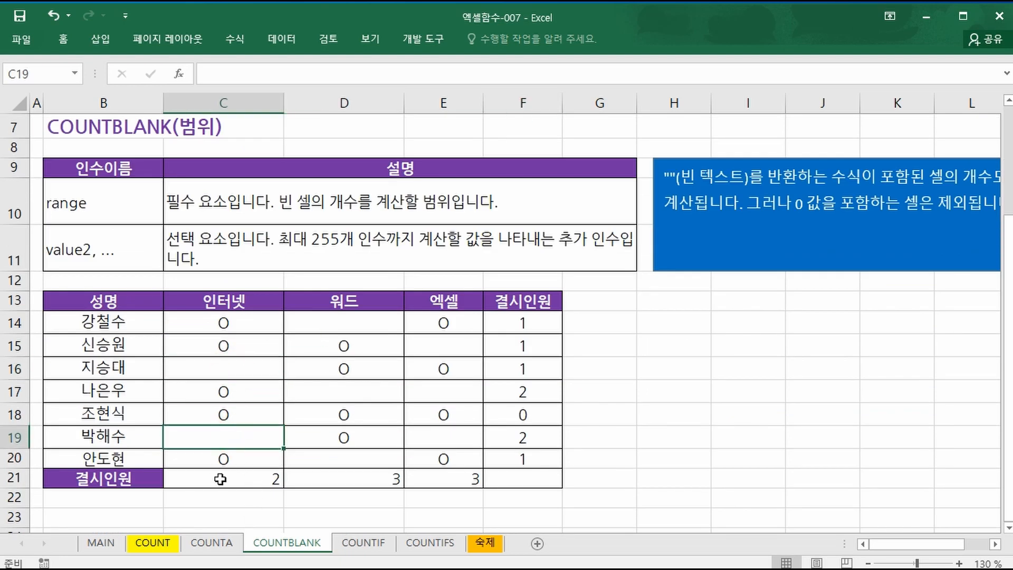
# - Display the formula of the 인터넷 column's 결시인원 cell C21 as text in C22 of the COUNTBLANK sheet
pyautogui.click(212, 500)
pyautogui.write('=ㅊ개')
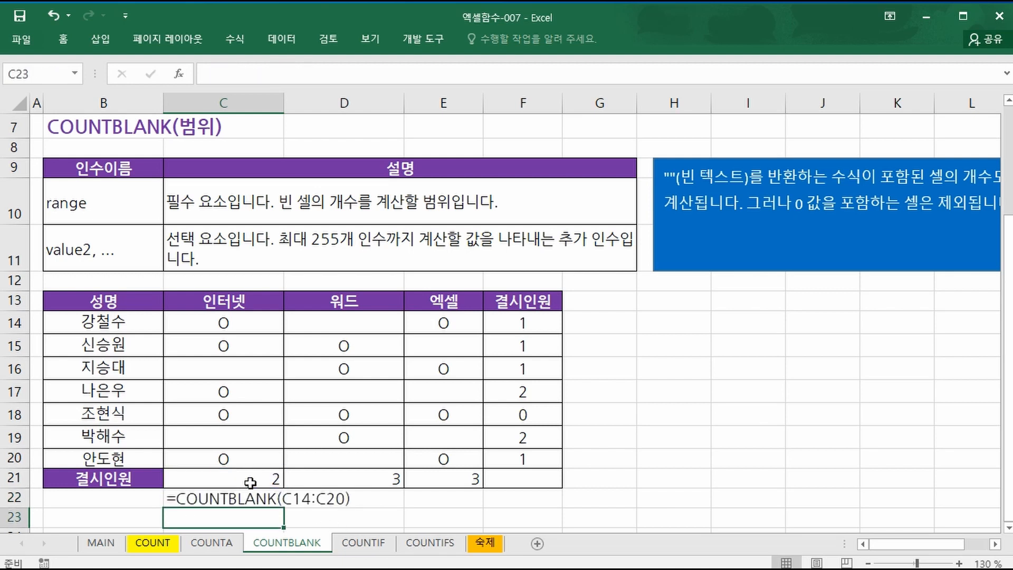
pyautogui.click(232, 526)
# - Compare the blank cells C19 and C16 with the COUNTBLANK formula in C21 and review the function's syntax
pyautogui.click(221, 437)
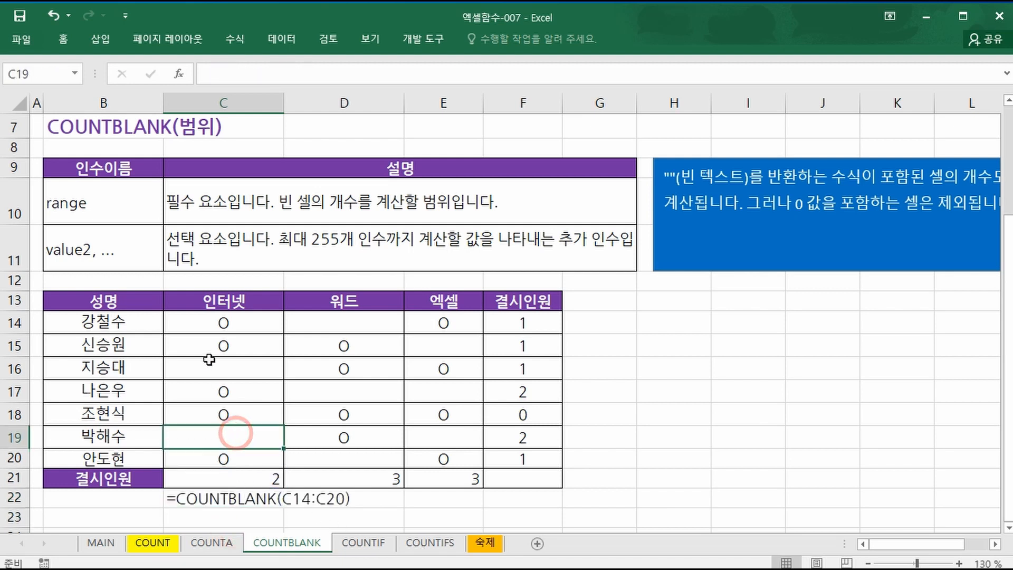
pyautogui.click(209, 366)
pyautogui.click(249, 480)
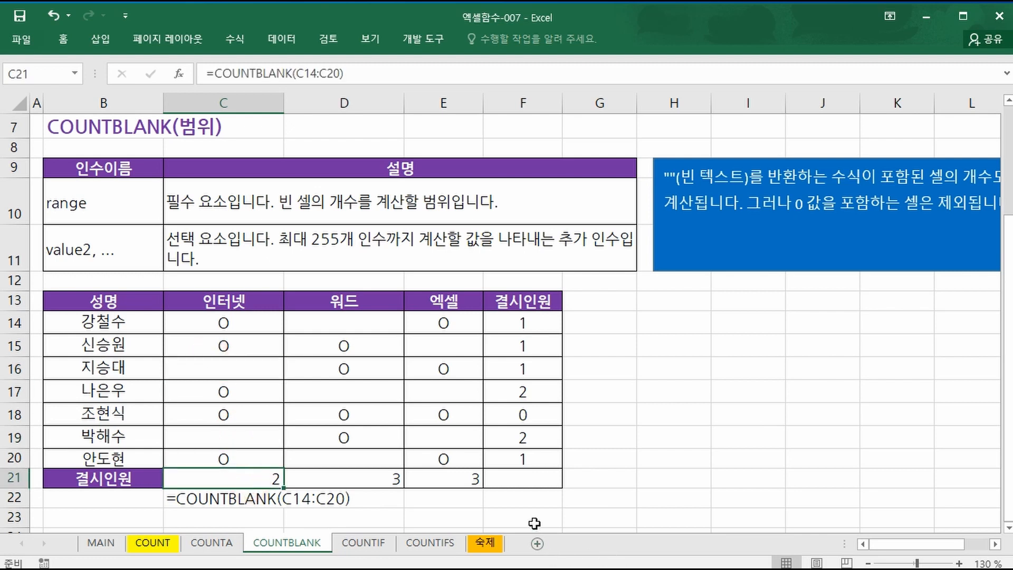
pyautogui.scroll(2, 527, 511)
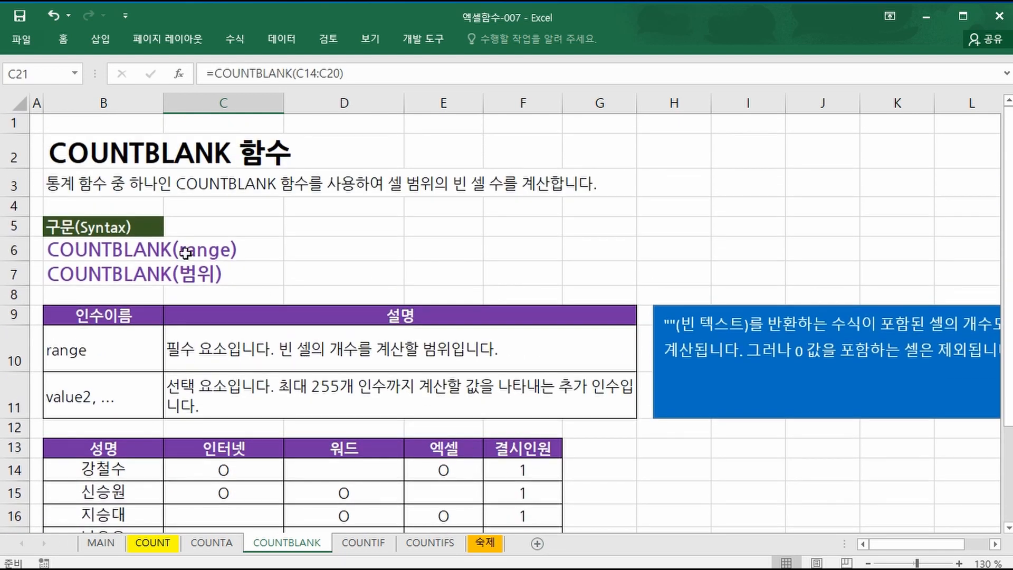
# - Compare the descriptions and example tables on the COUNT, COUNTA and COUNTBLANK sheets
pyautogui.click(154, 545)
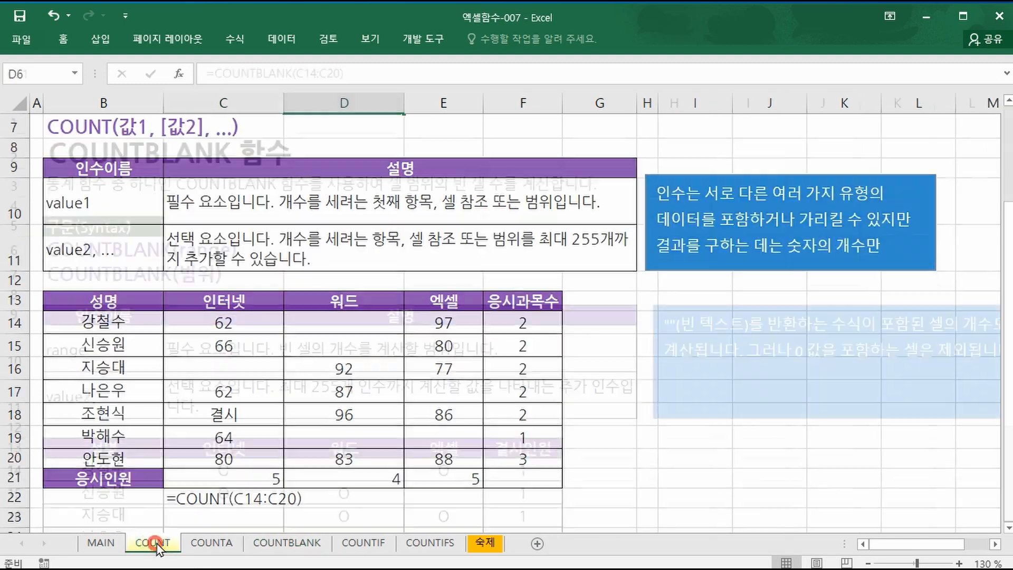
pyautogui.click(210, 543)
pyautogui.click(285, 543)
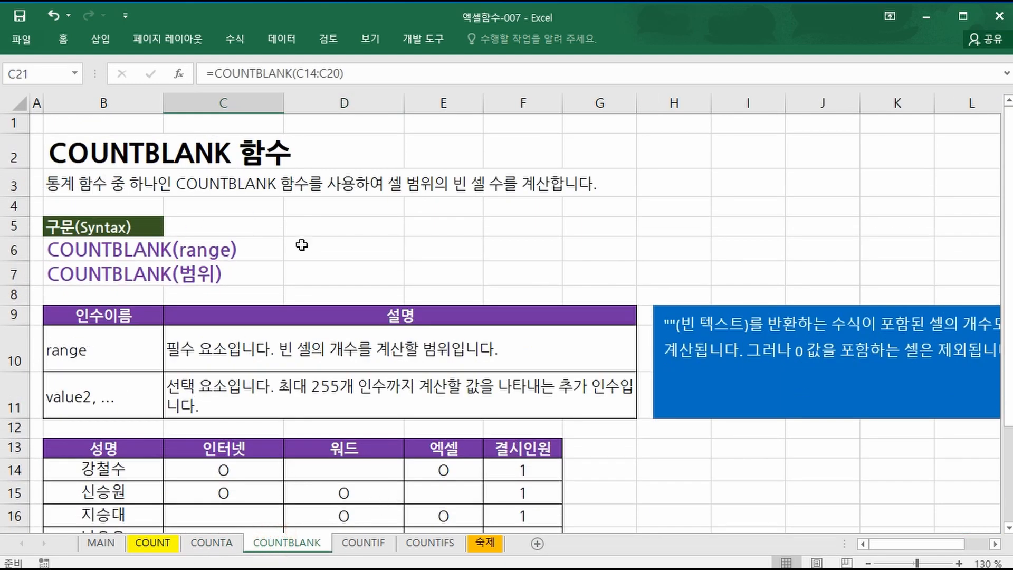
pyautogui.click(218, 544)
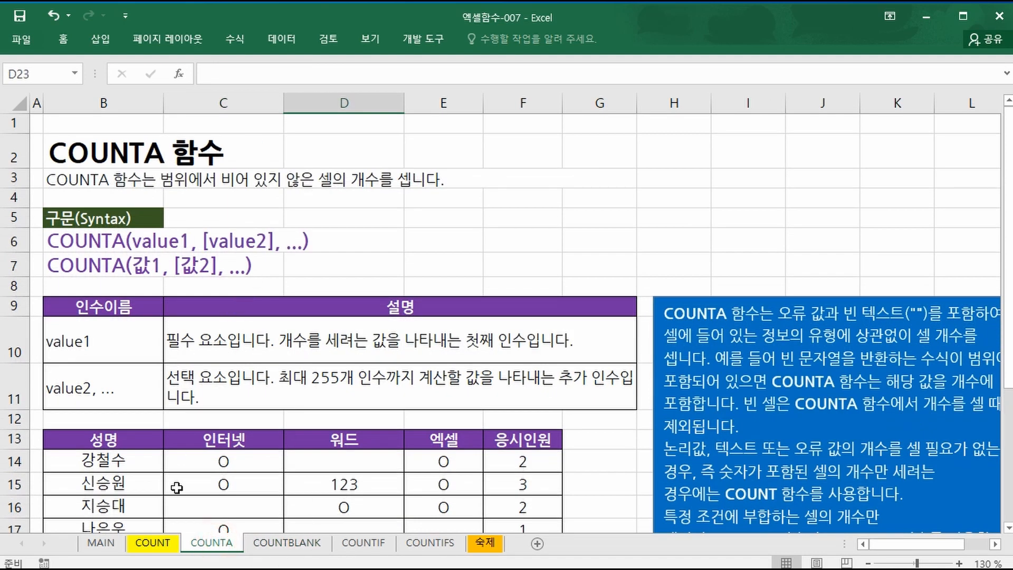
pyautogui.click(153, 542)
pyautogui.scroll(2, 211, 259)
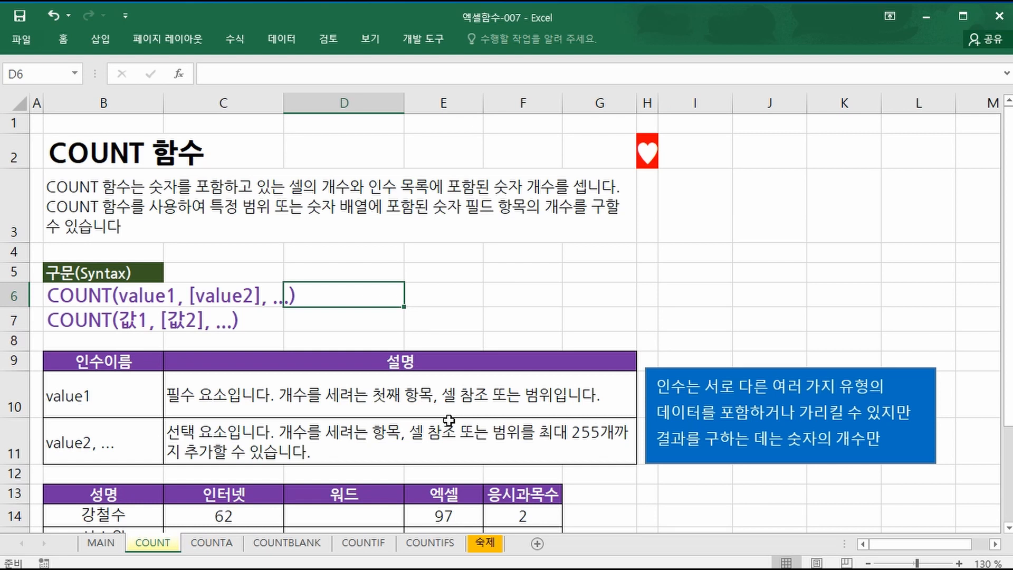
pyautogui.click(212, 544)
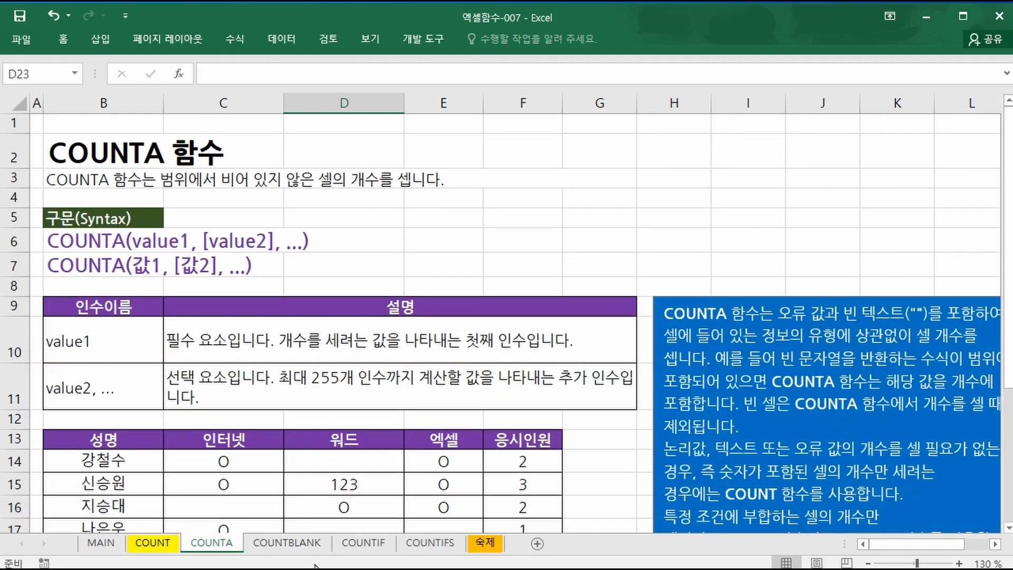
pyautogui.click(285, 545)
pyautogui.scroll(-2, 443, 477)
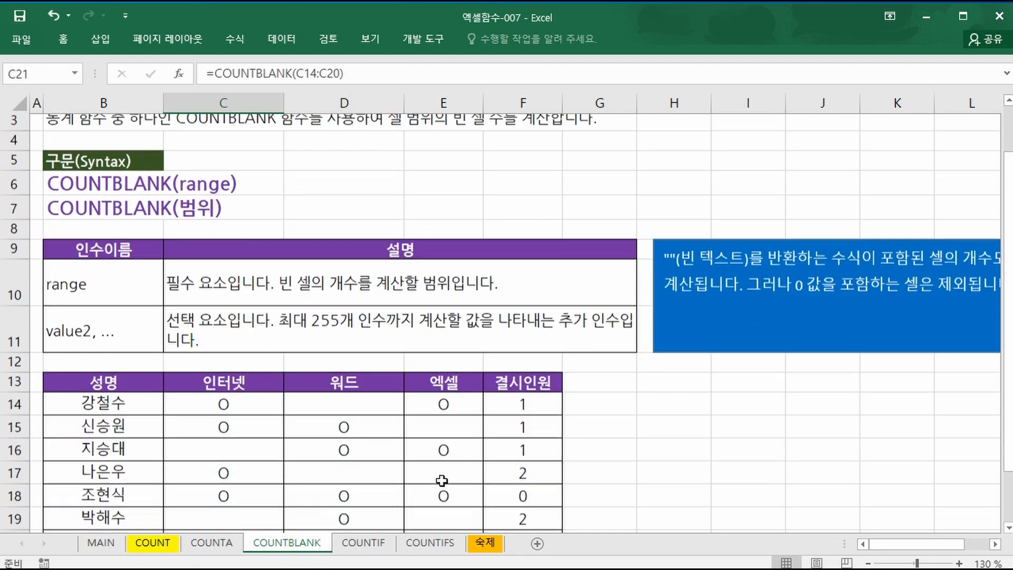
pyautogui.scroll(2, 441, 468)
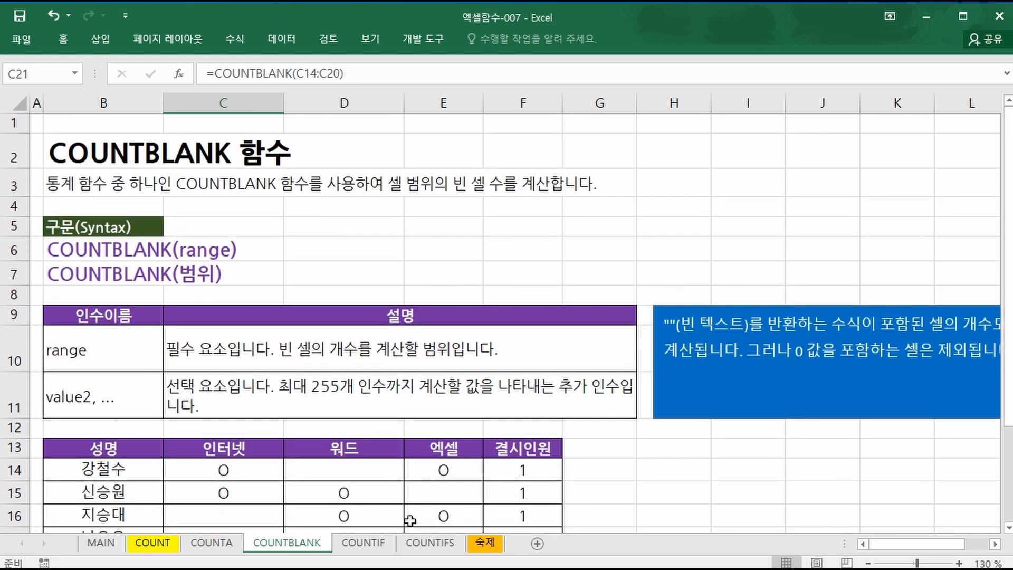
# - Open the COUNTIF sheet and temporarily mark the function name, the phrase about combining COUNT and IF, and the syntax's range and criteria arguments
pyautogui.click(373, 548)
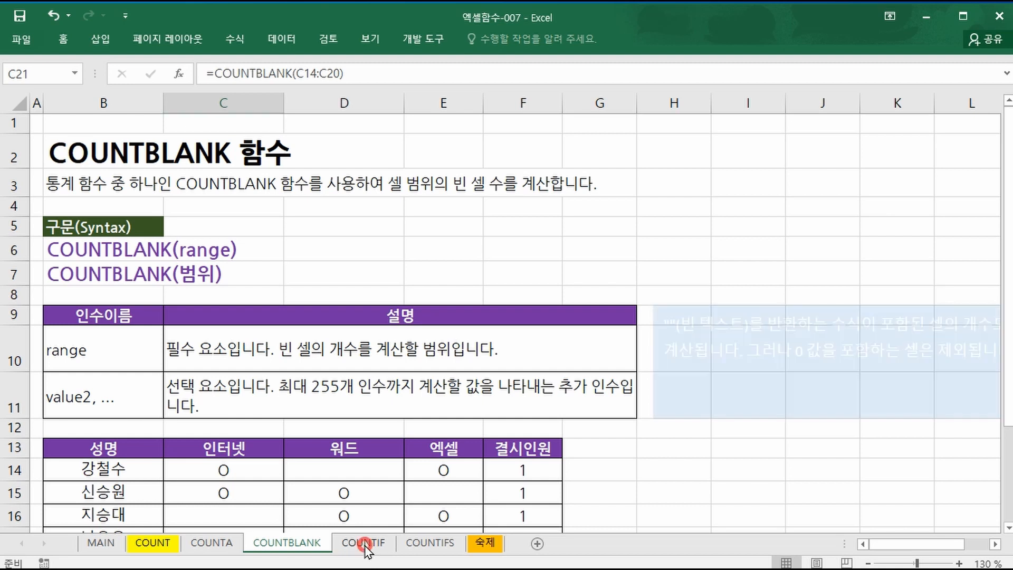
pyautogui.scroll(3, 518, 318)
pyautogui.scroll(1, 518, 317)
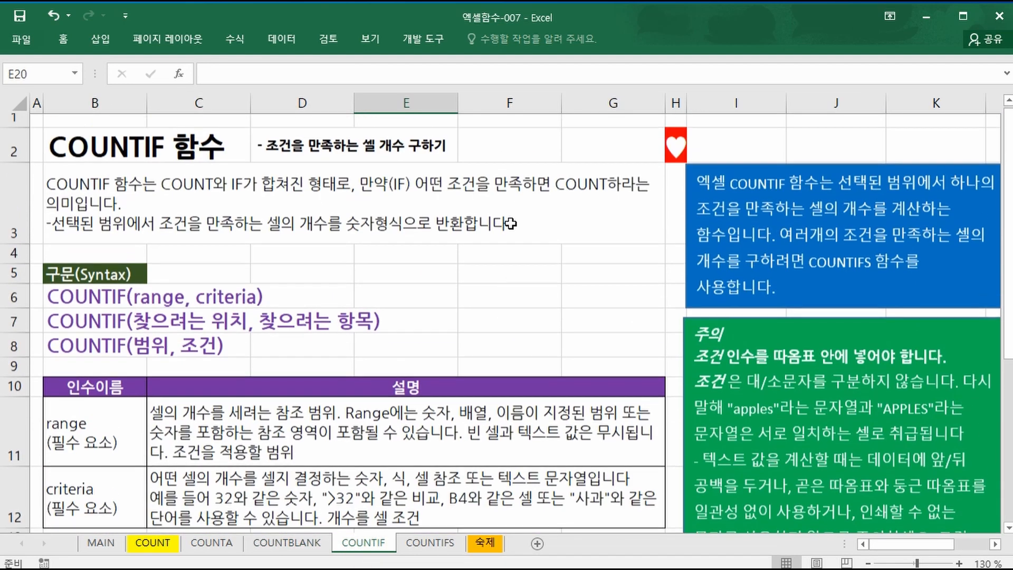
pyautogui.click(488, 301)
pyautogui.hotkey('ctrl', '2')
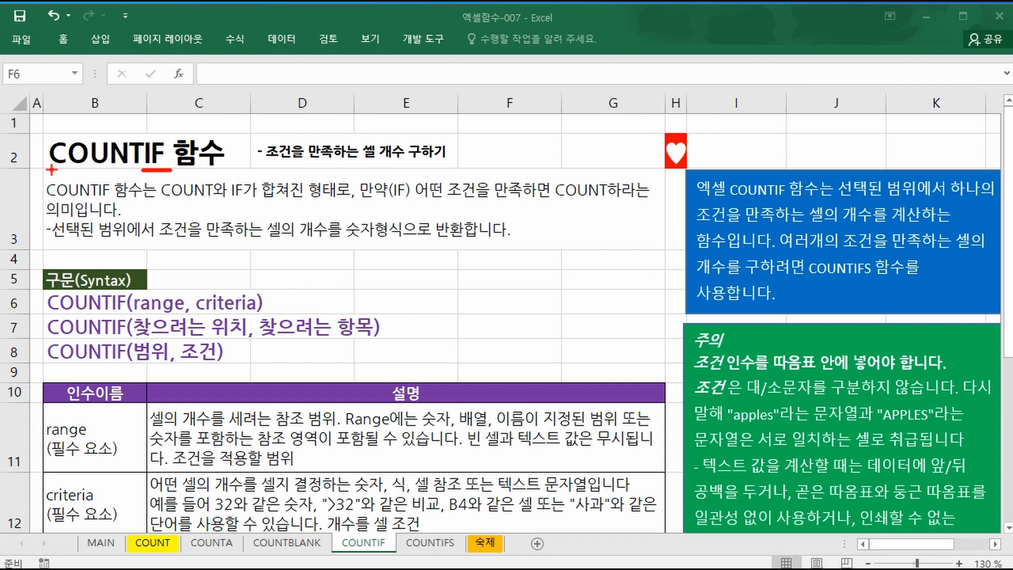
pyautogui.moveTo(51, 172)
pyautogui.mouseDown()
pyautogui.moveTo(178, 169)
pyautogui.moveTo(214, 200)
pyautogui.moveTo(360, 203)
pyautogui.mouseUp()
pyautogui.moveTo(140, 130); pyautogui.dragTo(184, 173)
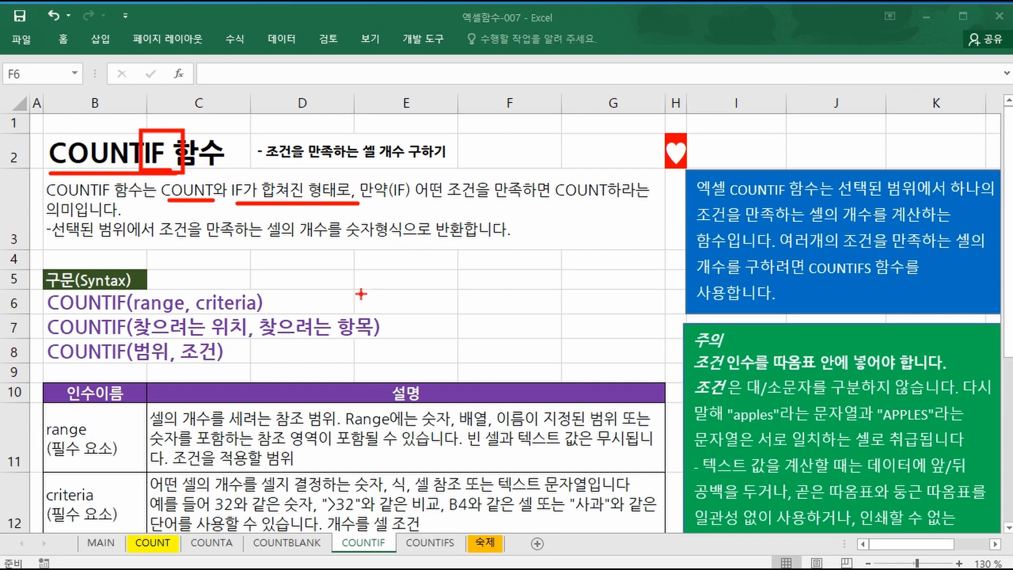
pyautogui.moveTo(132, 313); pyautogui.dragTo(262, 317)
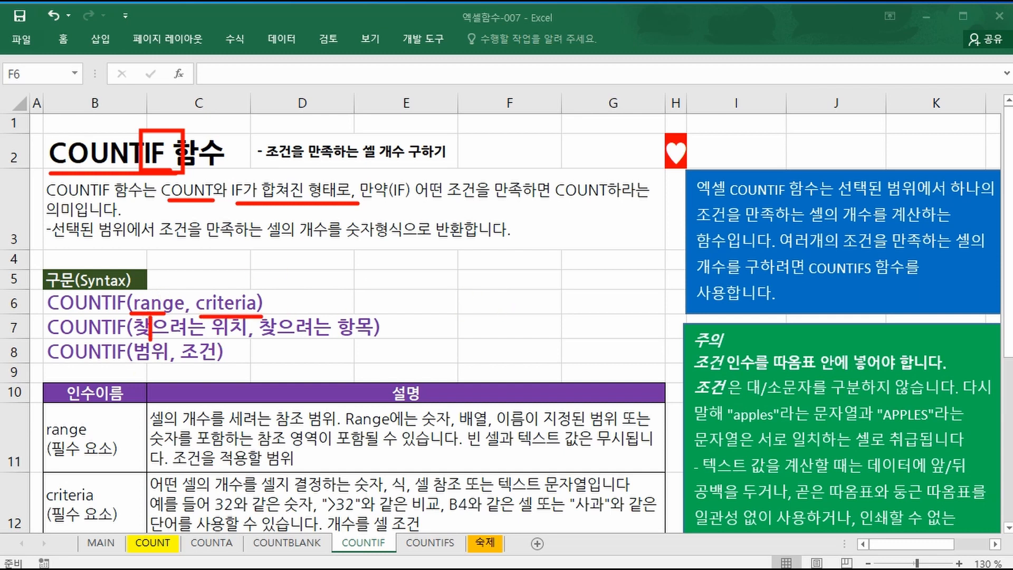
pyautogui.moveTo(216, 339)
pyautogui.mouseDown()
pyautogui.moveTo(240, 320)
pyautogui.moveTo(210, 344)
pyautogui.mouseUp()
# - Review the descriptions of COUNTIF's range and criteria arguments in rows 11 and 12
pyautogui.scroll(-1, 429, 307)
pyautogui.click(111, 294)
pyautogui.click(103, 380)
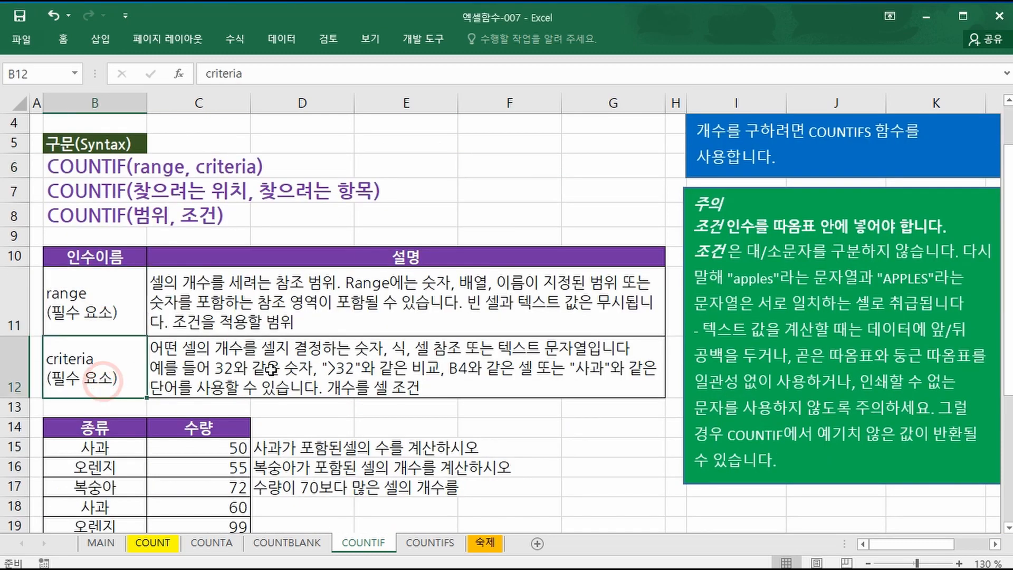
pyautogui.click(366, 311)
pyautogui.click(359, 367)
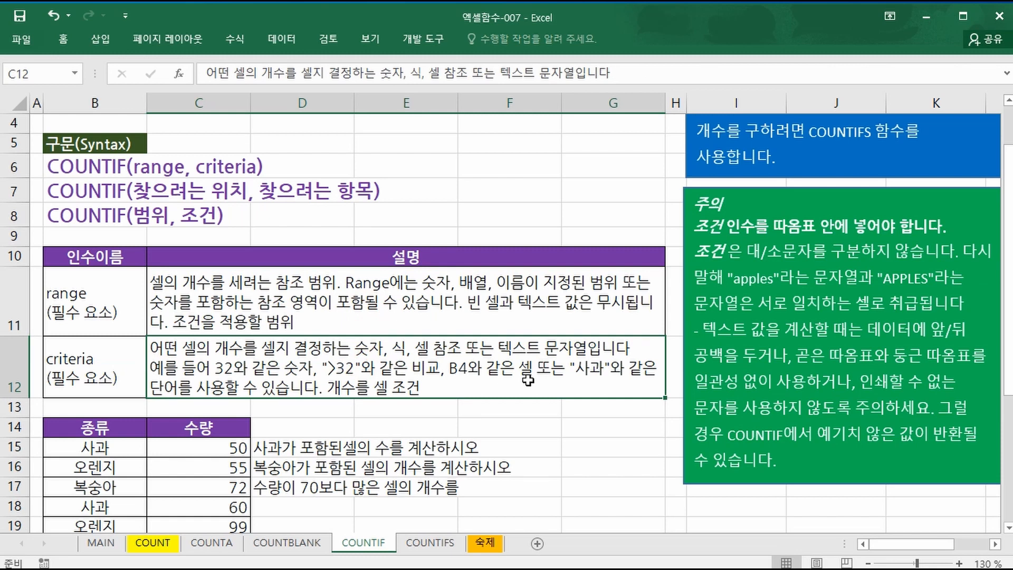
pyautogui.click(594, 449)
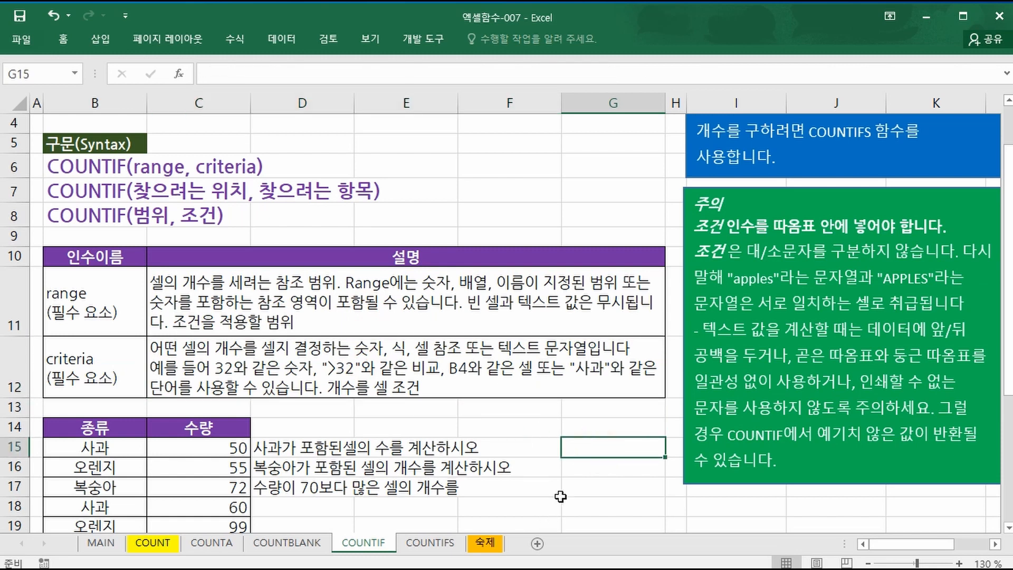
# - In G15, count the apple cells in the fruit table with the formula =COUNTIF(B15:B21,"사과")
pyautogui.scroll(-1, 559, 480)
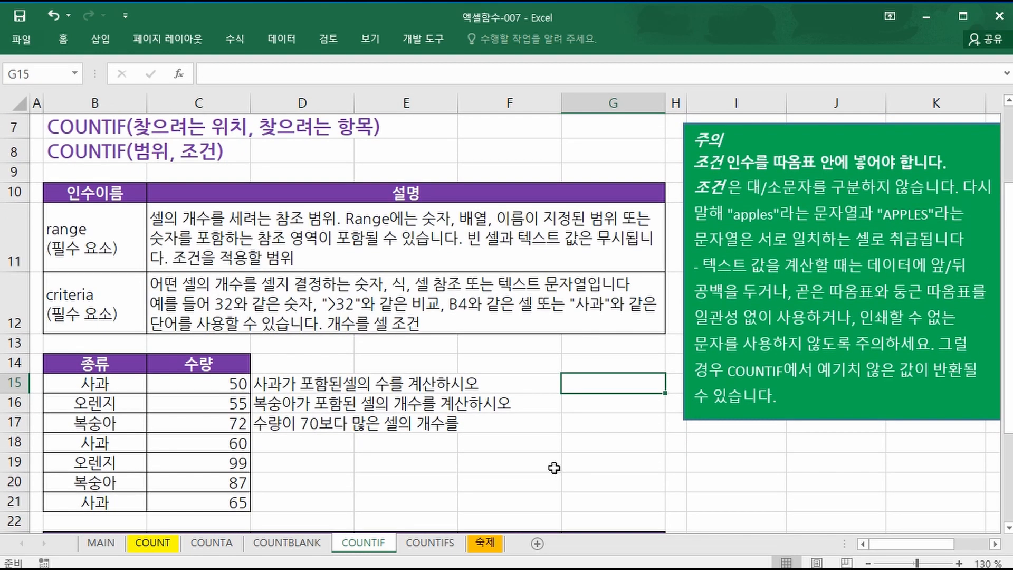
pyautogui.write('=')
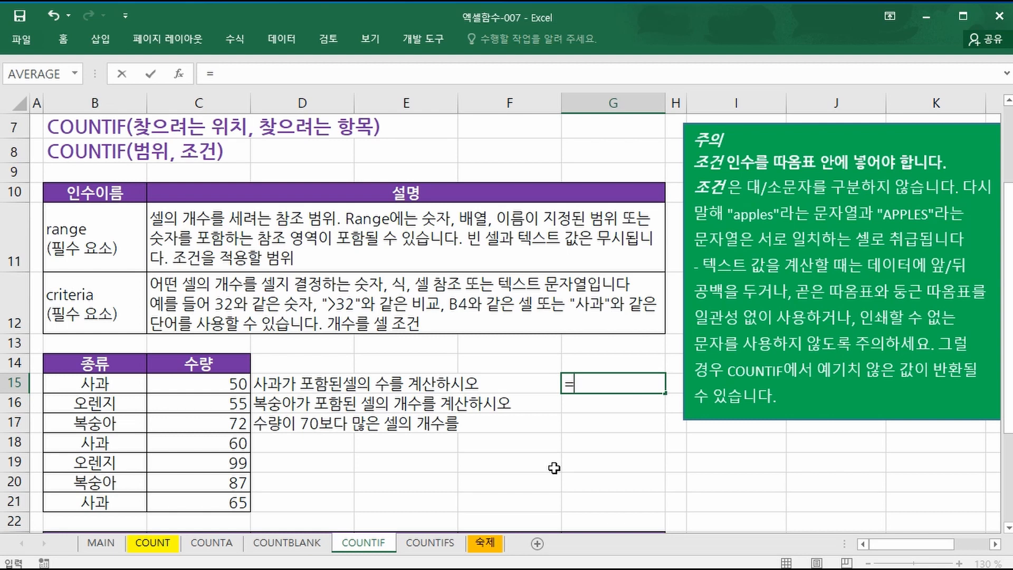
pyautogui.write('countif')
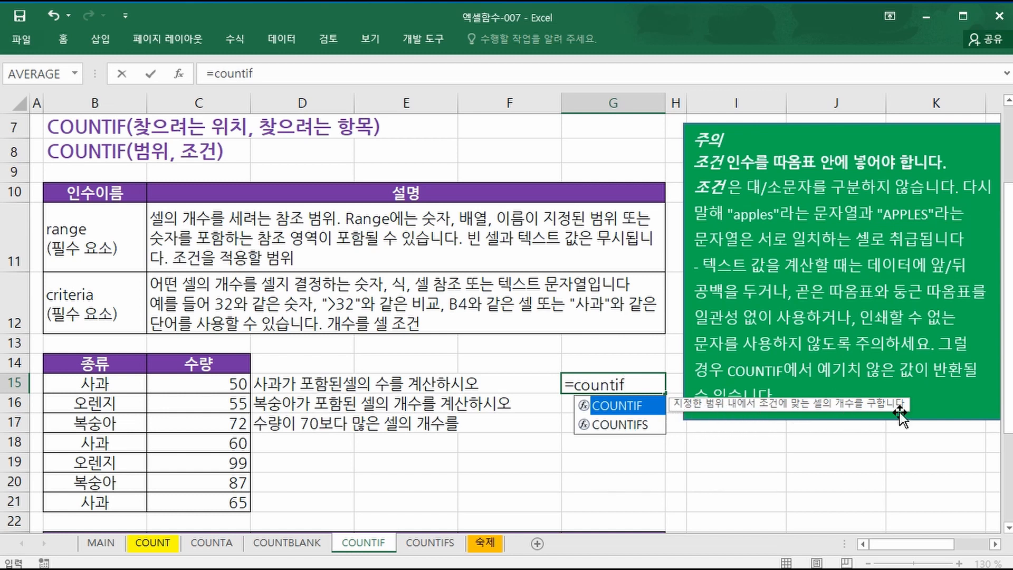
pyautogui.press('Tab')
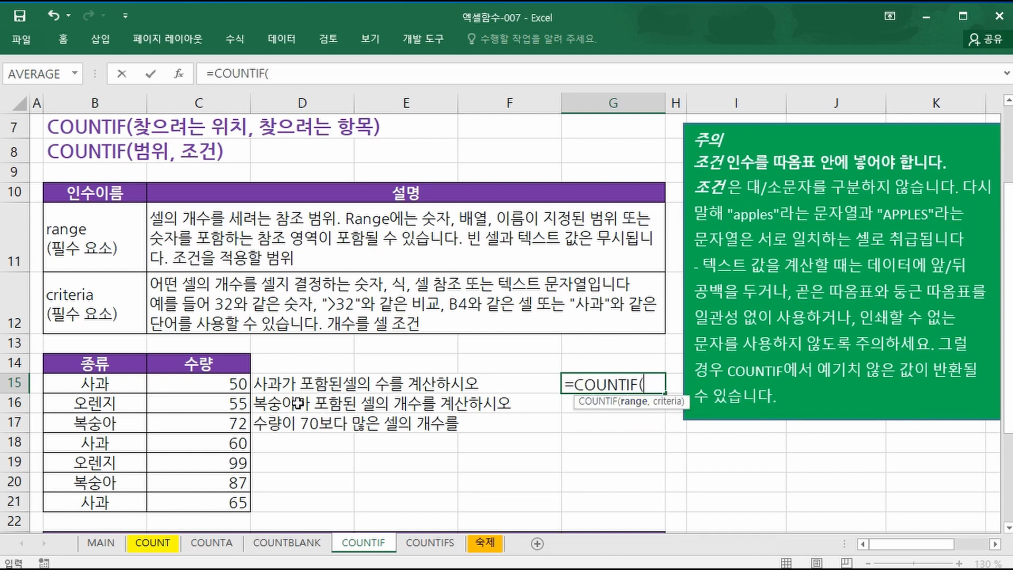
pyautogui.click(95, 385)
pyautogui.moveTo(95, 385); pyautogui.dragTo(91, 503)
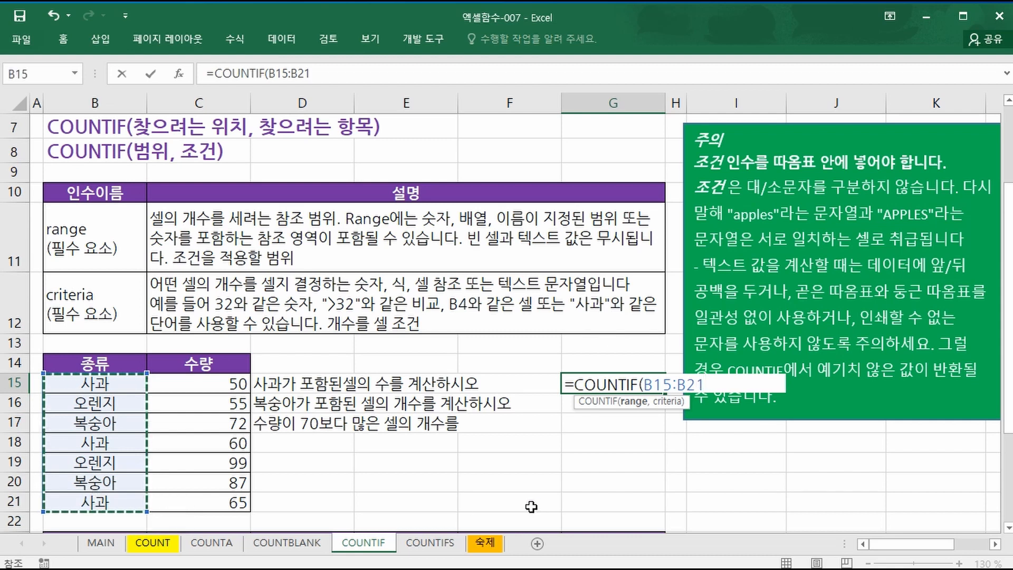
pyautogui.write(',')
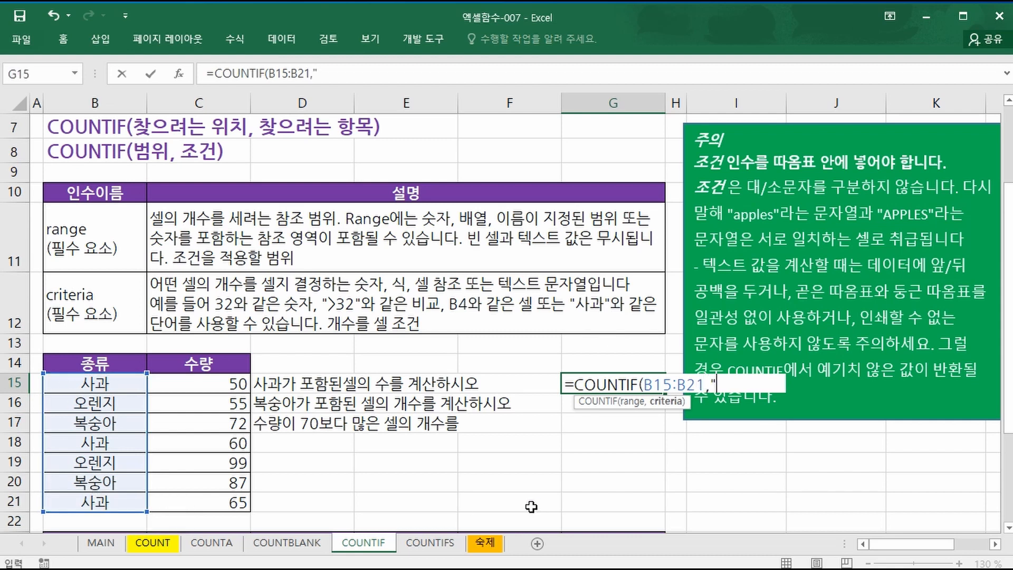
pyautogui.write('"사과')
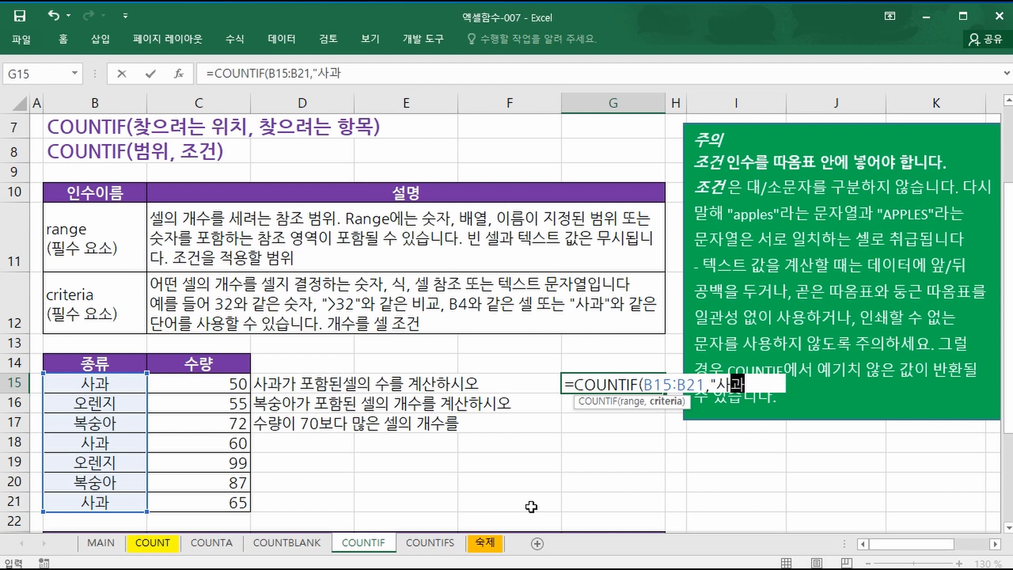
pyautogui.write('")')
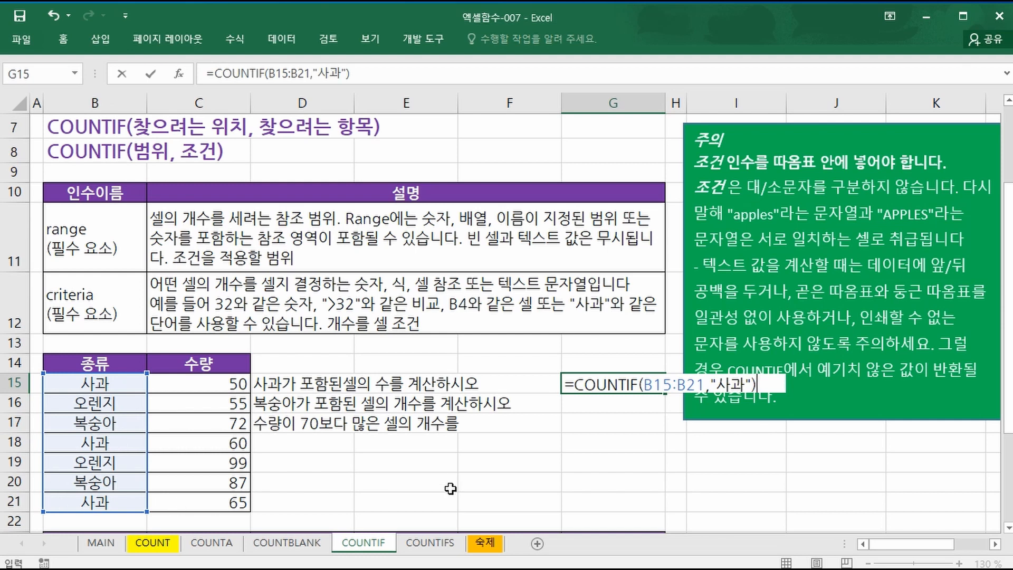
pyautogui.hotkey('ctrl', 'Return')
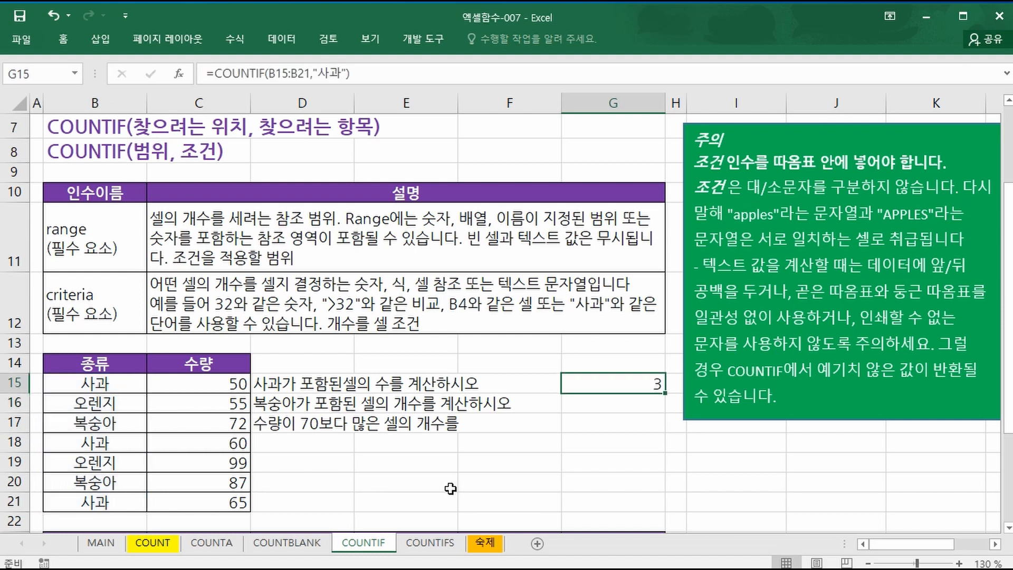
# - In G16, count the peach cells with the formula =COUNTIF(B15:B21,B17), using a cell reference as the criterion
pyautogui.click(630, 409)
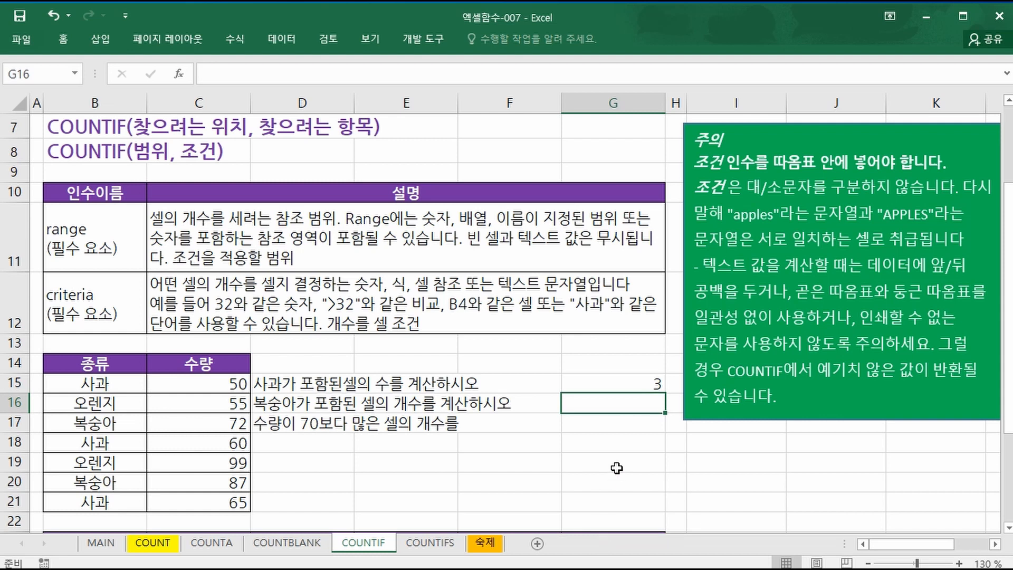
pyautogui.write('=채')
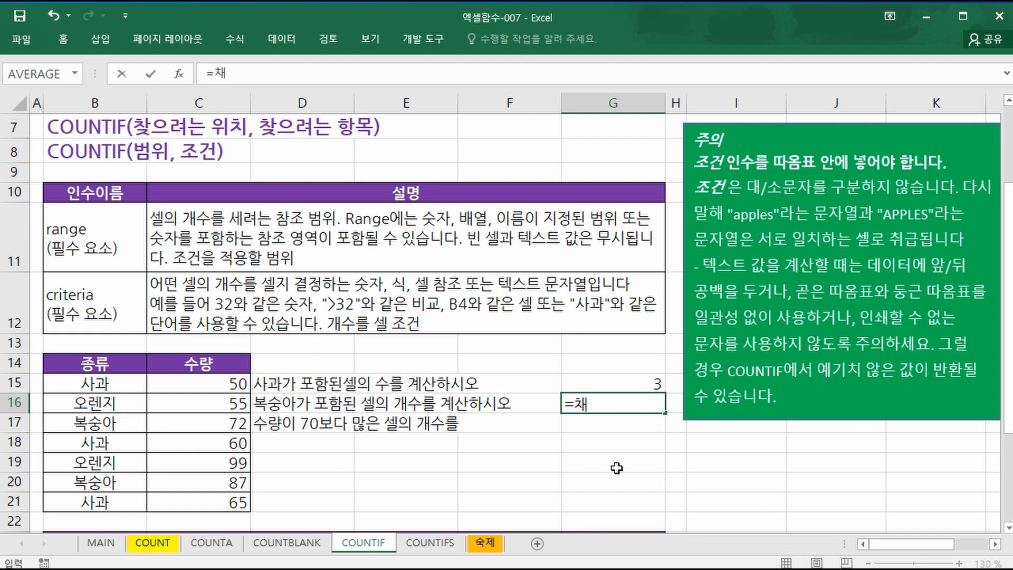
pyautogui.press('BackSpace')
pyautogui.write('count')
pyautogui.press('Down')
pyautogui.press('Down')
pyautogui.press('Down')
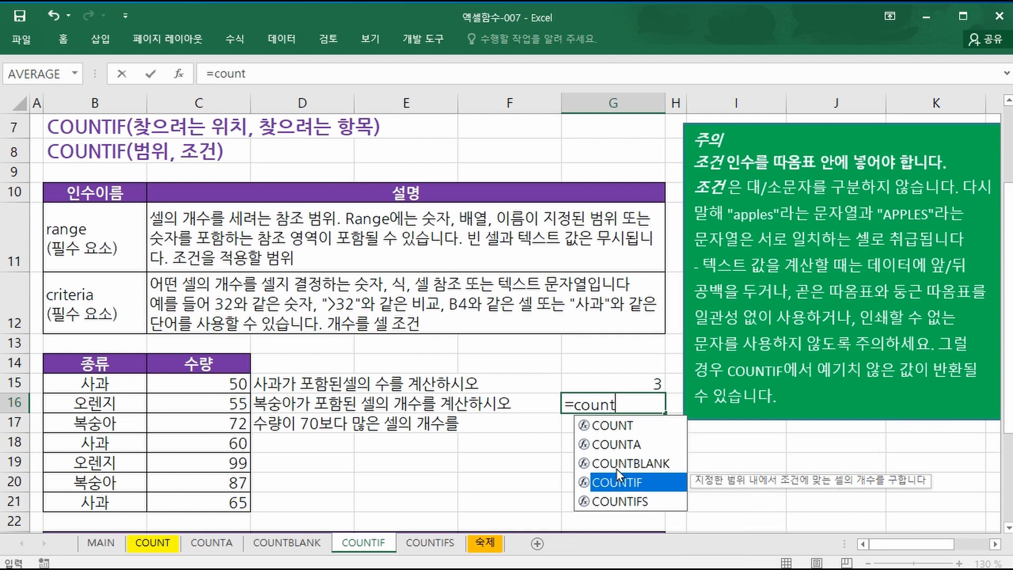
pyautogui.press('Tab')
pyautogui.moveTo(95, 383); pyautogui.dragTo(106, 503)
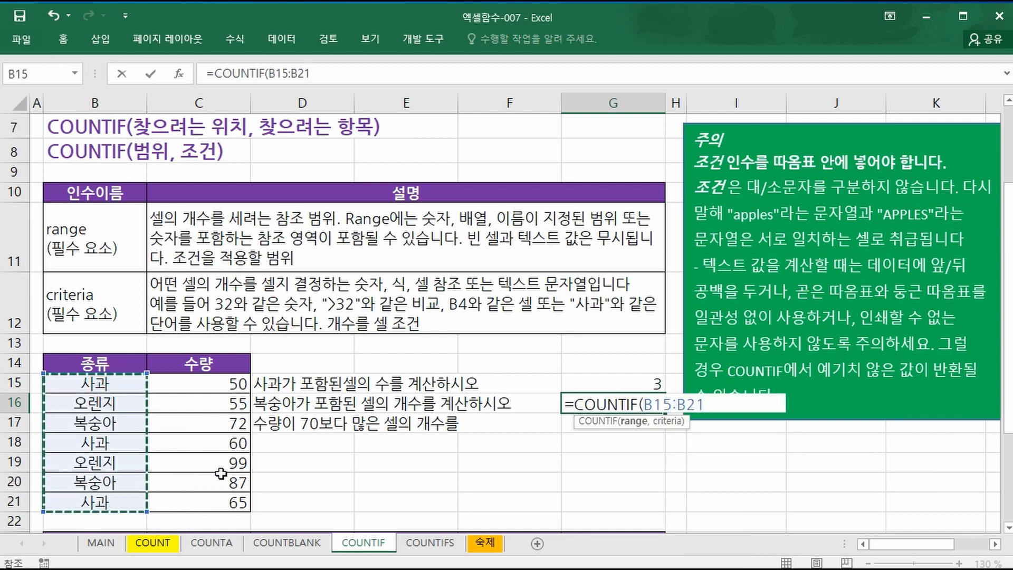
pyautogui.write(',')
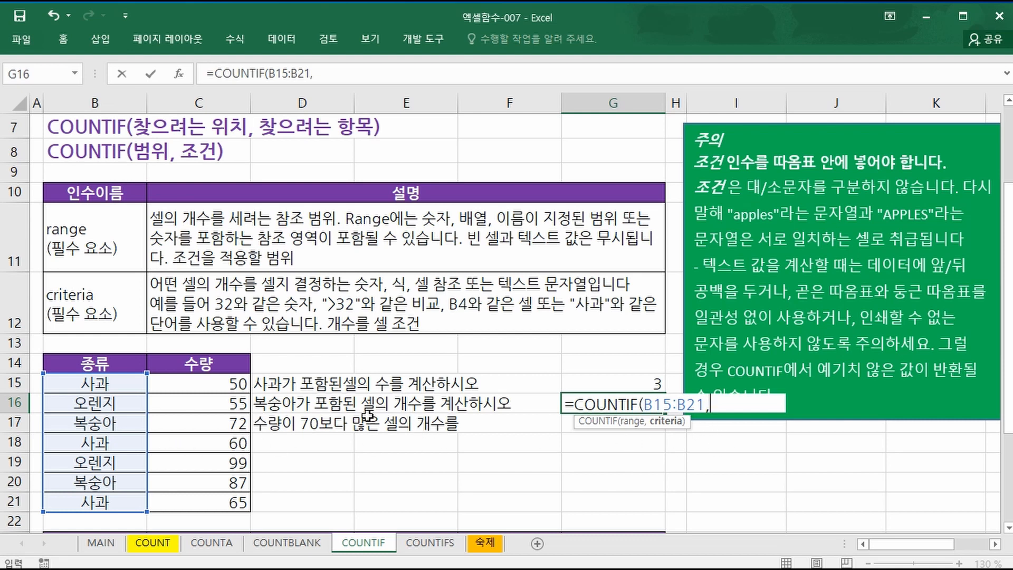
pyautogui.click(105, 421)
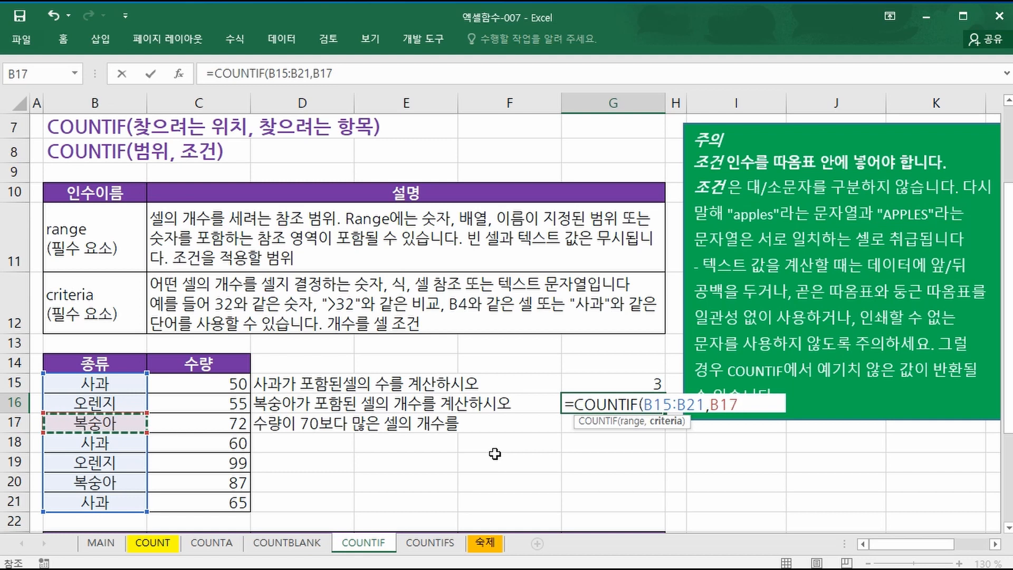
pyautogui.write(')\\')
pyautogui.press('Return')
pyautogui.press('Return')
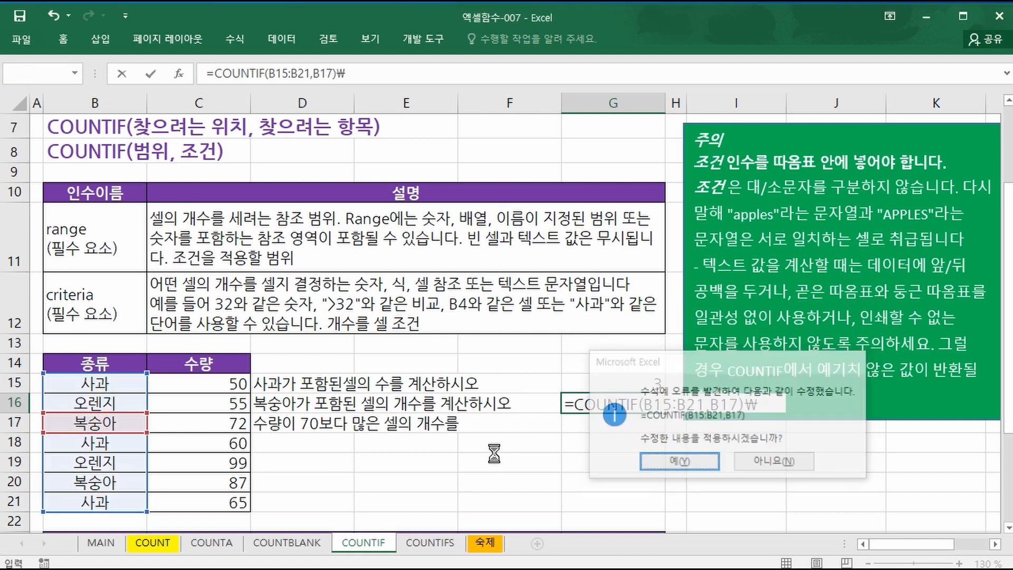
pyautogui.press('Up')
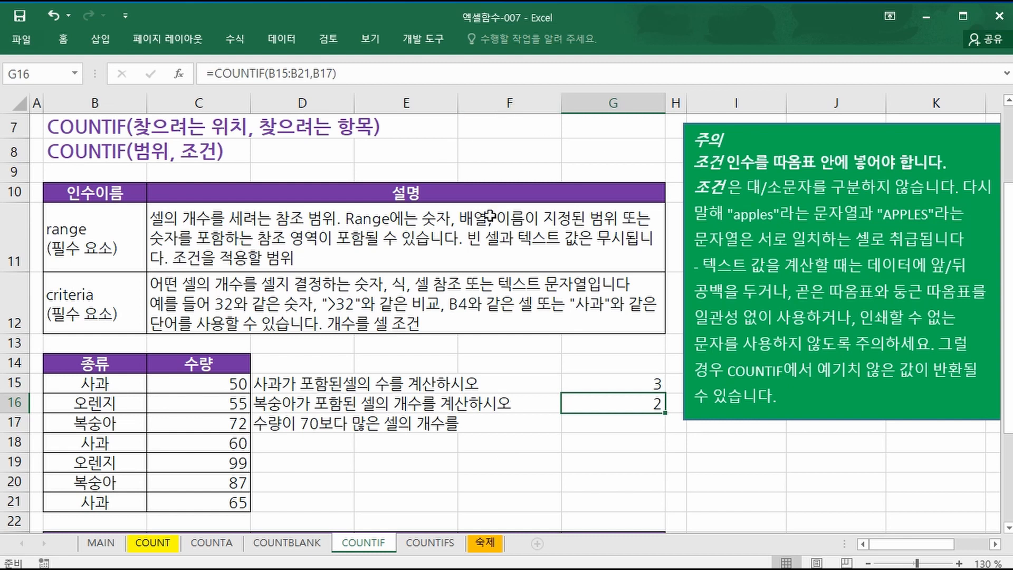
# - Compare the COUNTIF formula in G16 with the matching peach cells B17 and B20
pyautogui.click(592, 437)
pyautogui.click(607, 403)
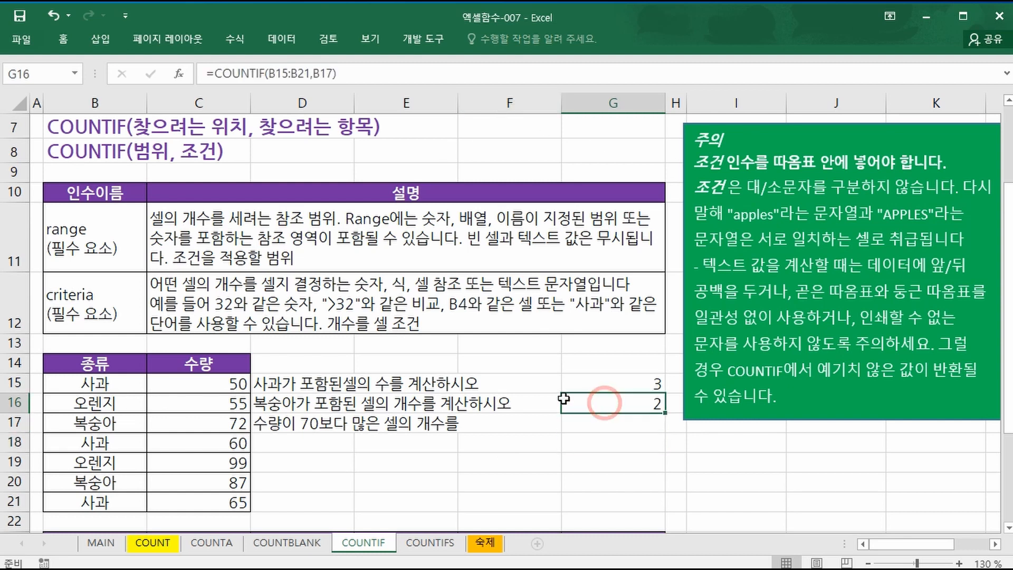
pyautogui.click(97, 422)
pyautogui.keyDown('ctrl'); pyautogui.click(113, 483); pyautogui.keyUp('ctrl')
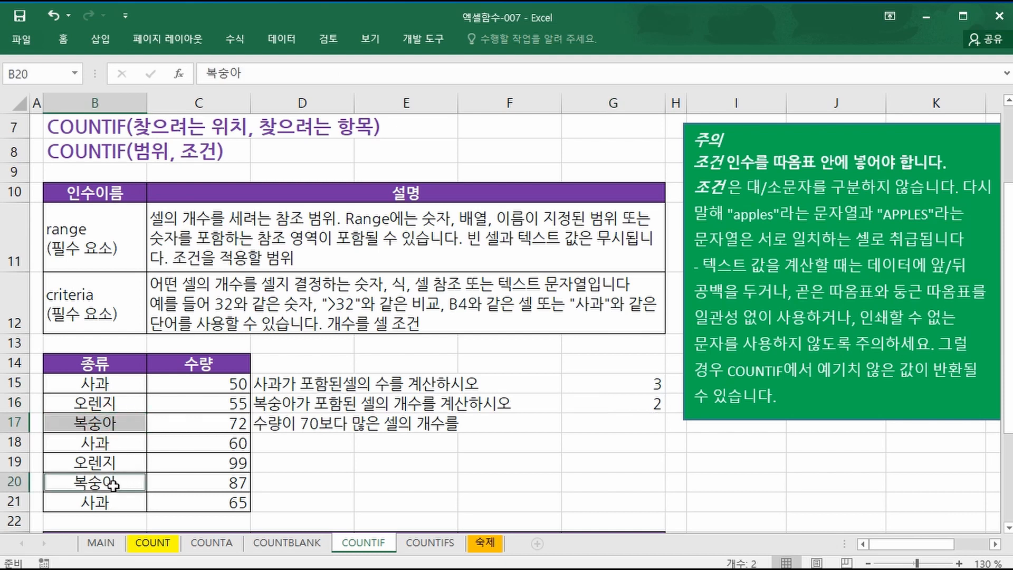
pyautogui.click(625, 407)
# - In G17, count the quantities of at least 70 with the formula =COUNTIF(C15:C21,">="&70)
pyautogui.click(623, 424)
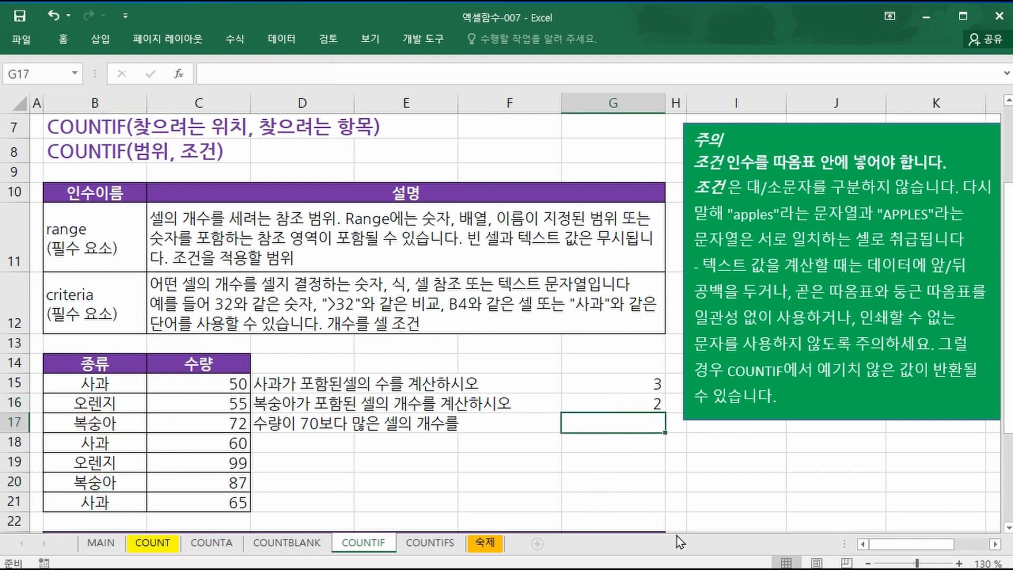
pyautogui.write('=co')
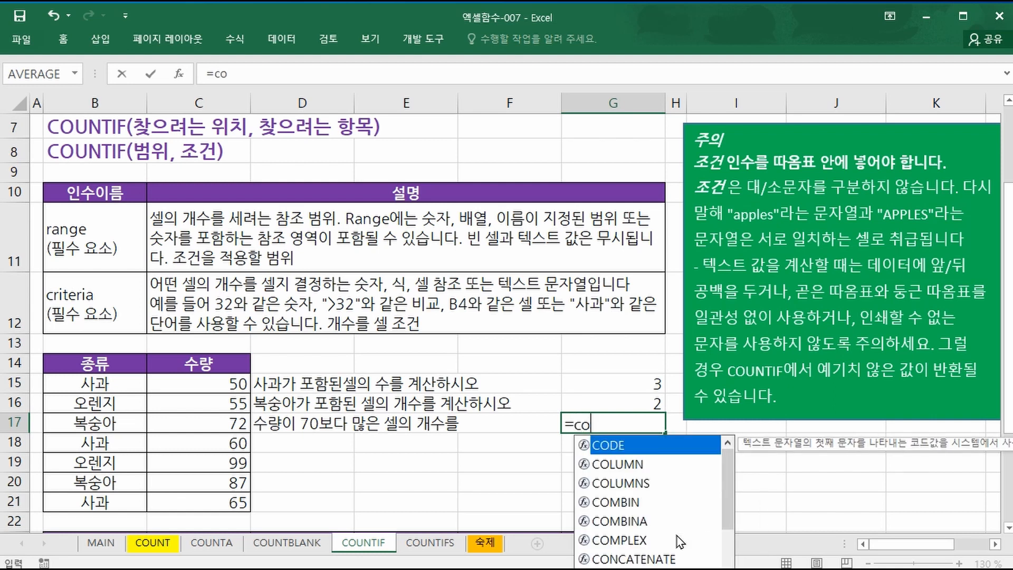
pyautogui.write('un')
pyautogui.press('Down')
pyautogui.press('Down')
pyautogui.press('Down')
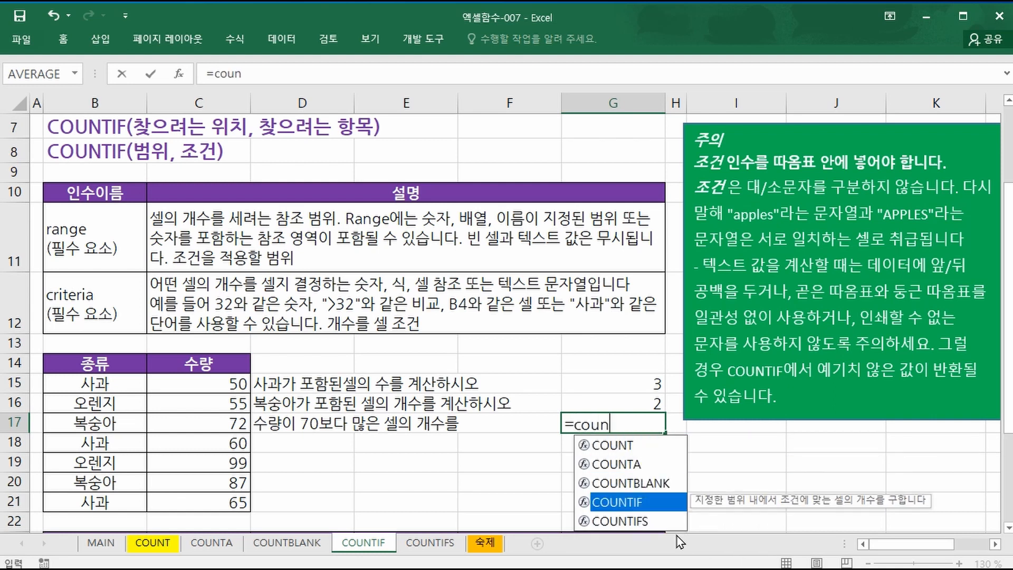
pyautogui.press('Tab')
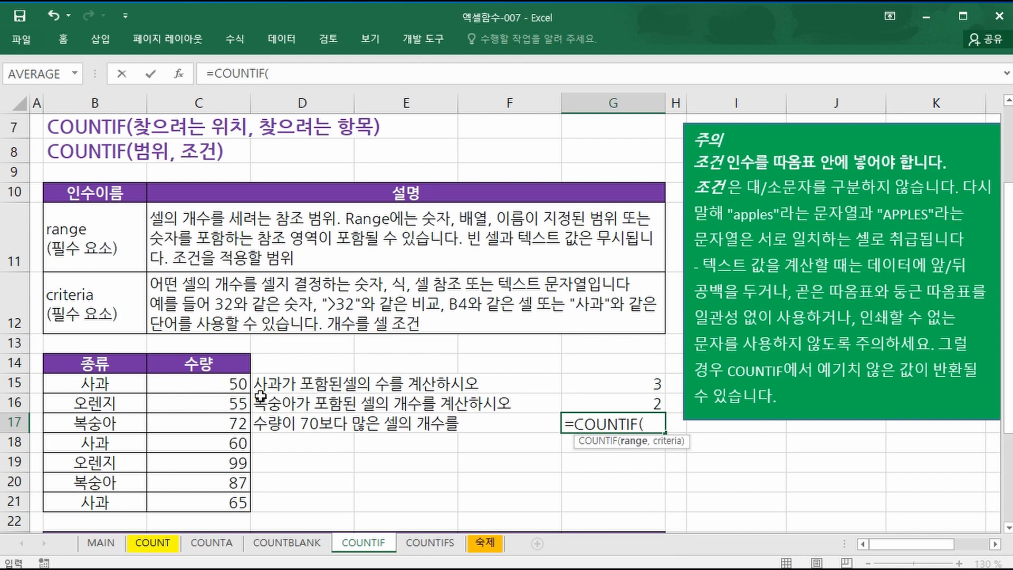
pyautogui.moveTo(214, 385); pyautogui.dragTo(227, 504)
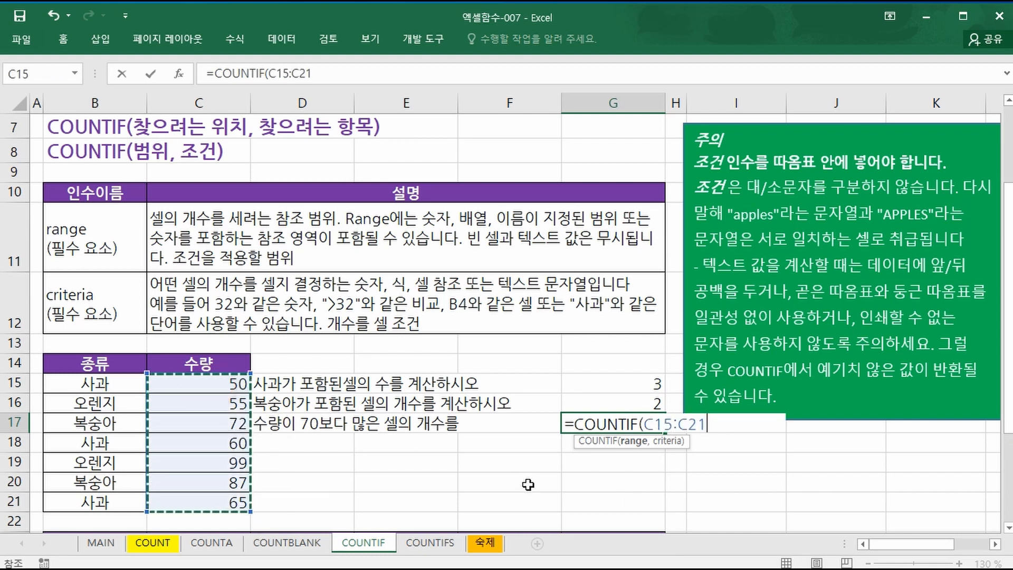
pyautogui.write(',">')
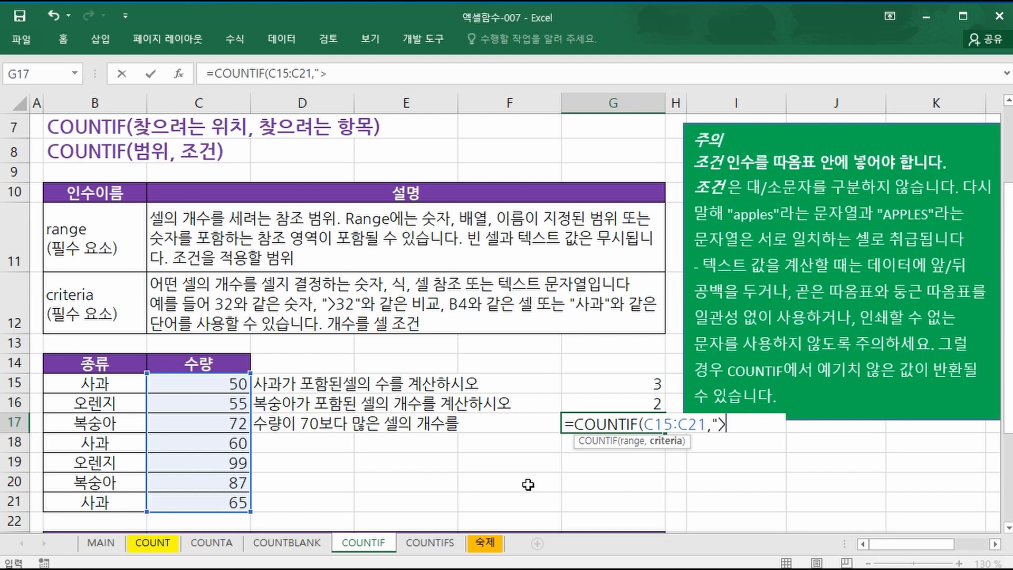
pyautogui.write('="&70')
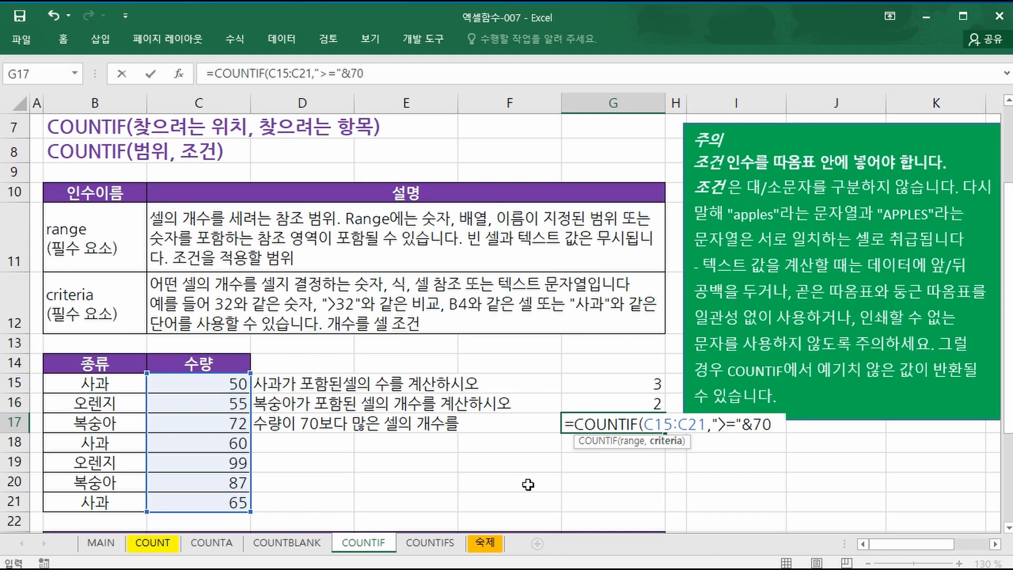
pyautogui.write(')')
pyautogui.press('Return')
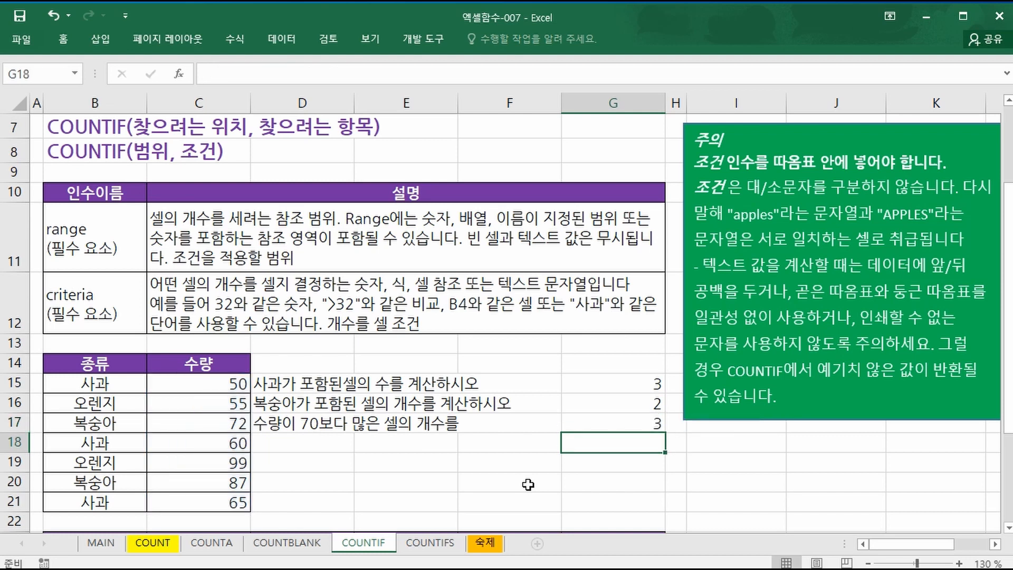
# - Check the G17 formula against the matching quantities in C17, C19 and C20
pyautogui.press('Up')
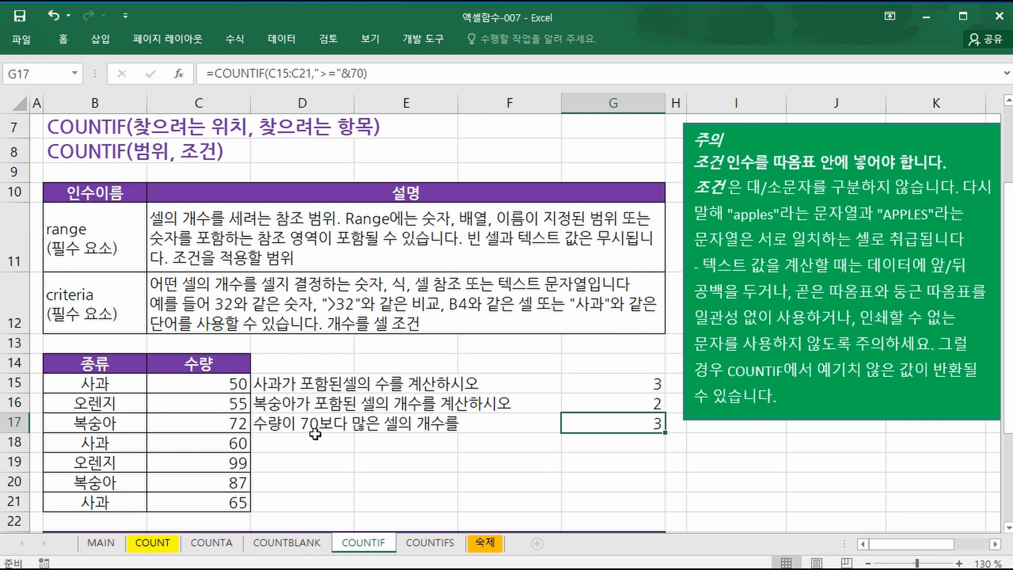
pyautogui.click(222, 425)
pyautogui.keyDown('ctrl'); pyautogui.click(231, 463); pyautogui.keyUp('ctrl')
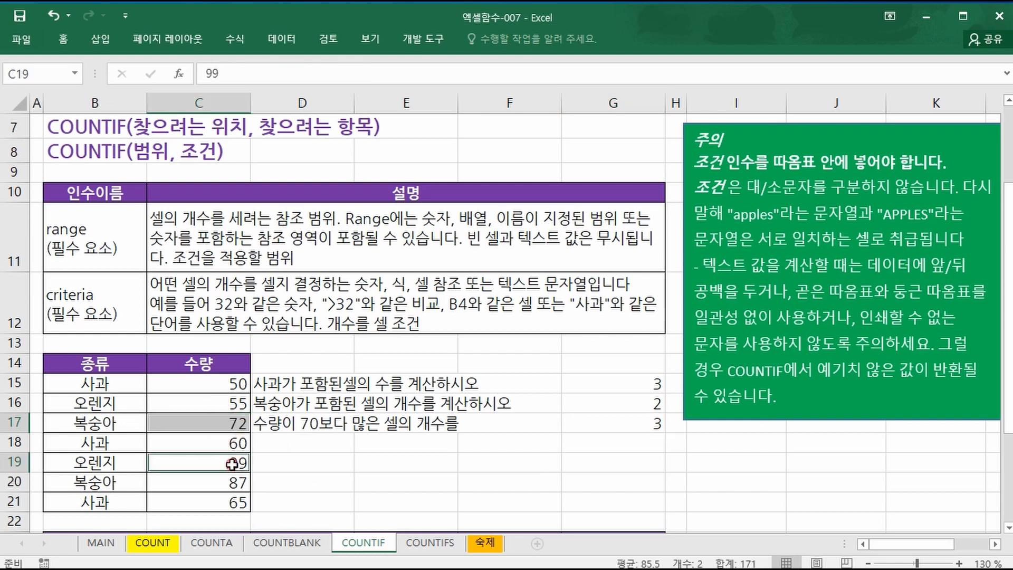
pyautogui.keyDown('ctrl'); pyautogui.click(229, 483); pyautogui.keyUp('ctrl')
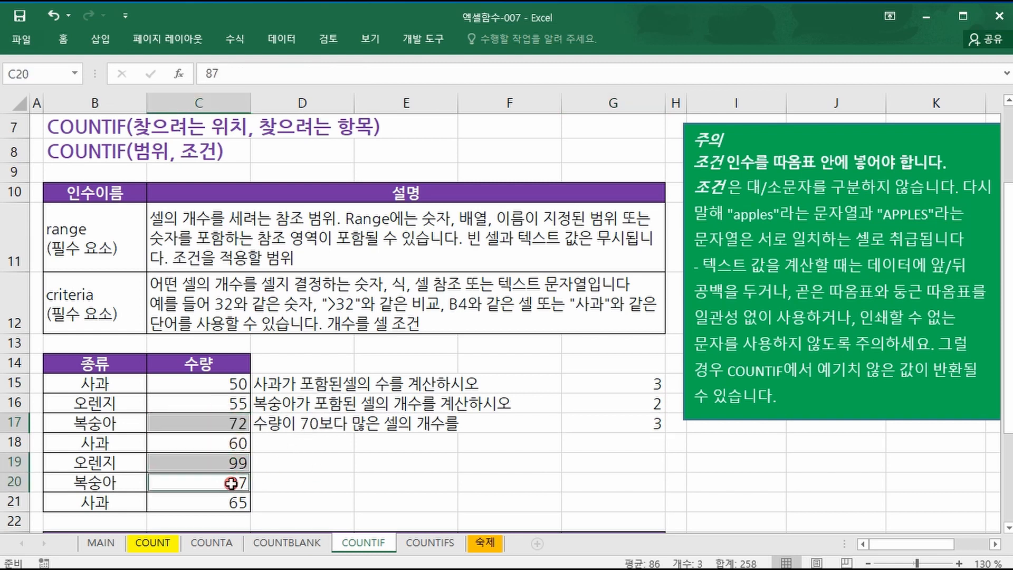
pyautogui.click(479, 464)
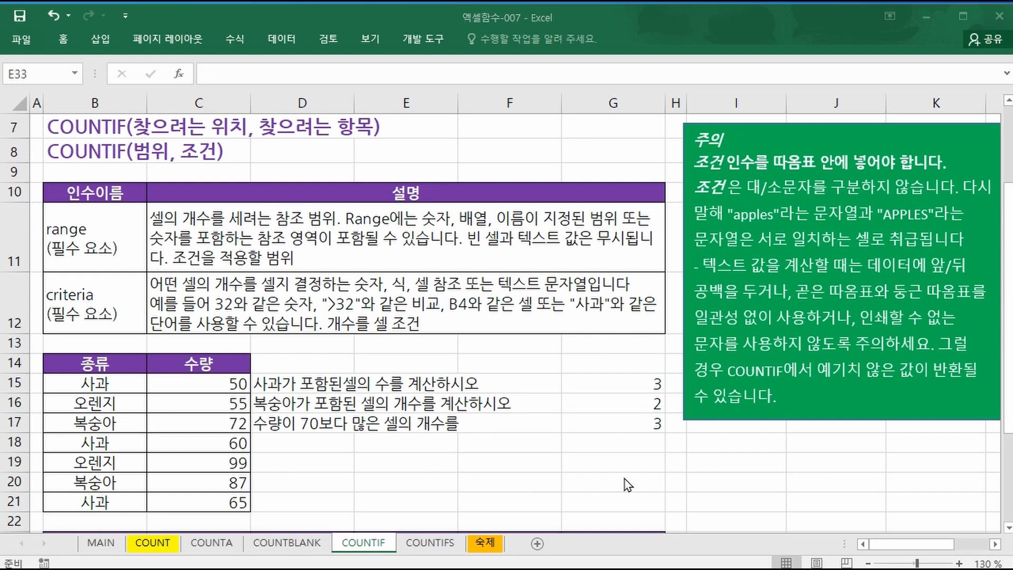
# - In E31, count the Internet scores of at least 70 with the formula =COUNTIF(E24:E30,">="&70)
pyautogui.scroll(-3, 666, 462)
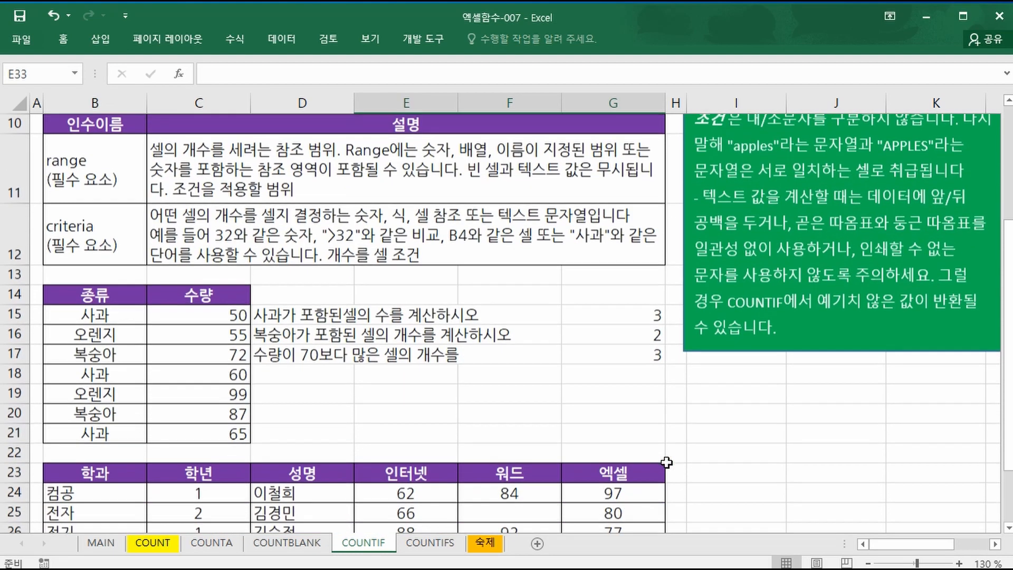
pyautogui.click(402, 421)
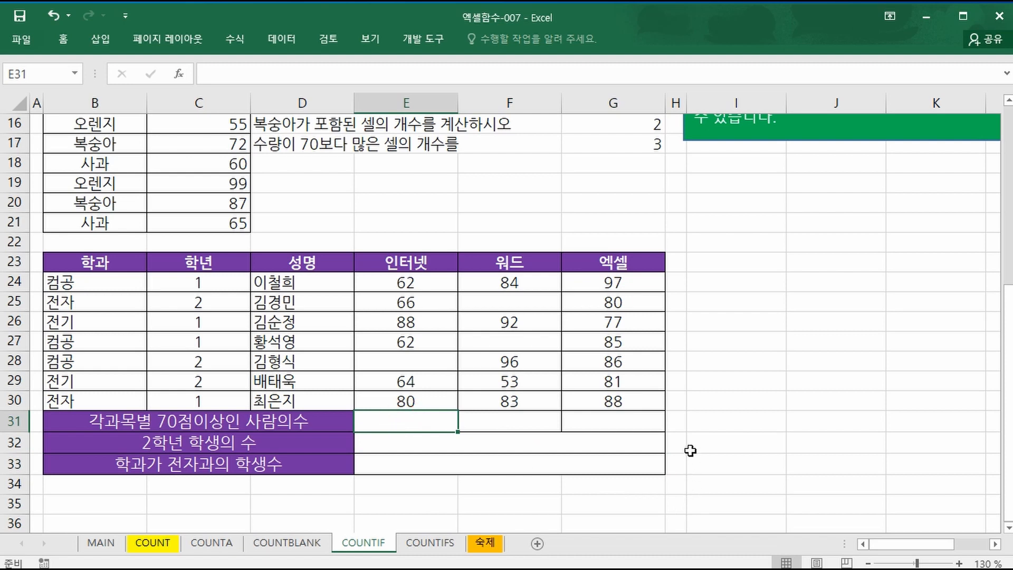
pyautogui.write('=')
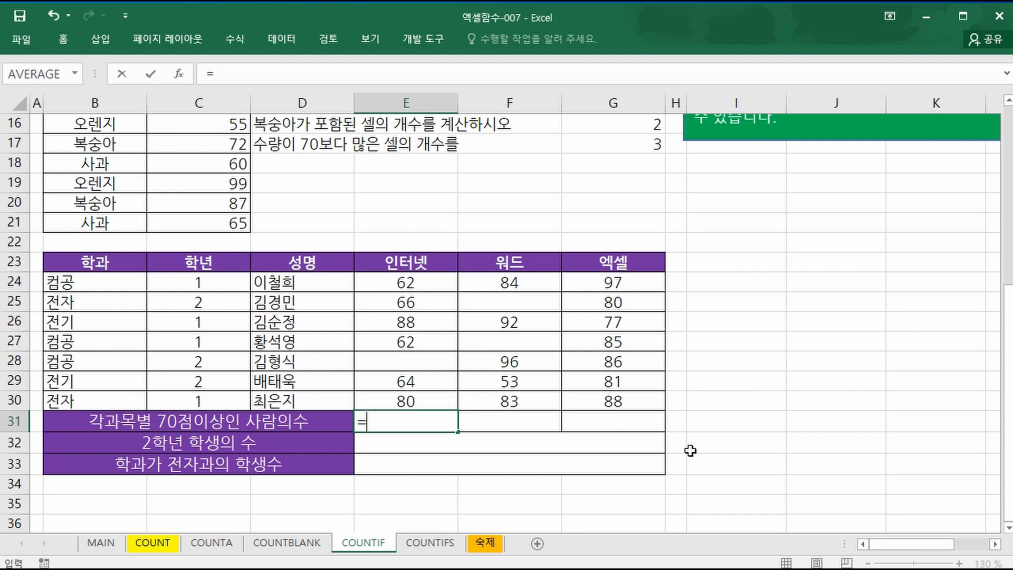
pyautogui.write('coun')
pyautogui.press('Down')
pyautogui.press('Down')
pyautogui.press('Down')
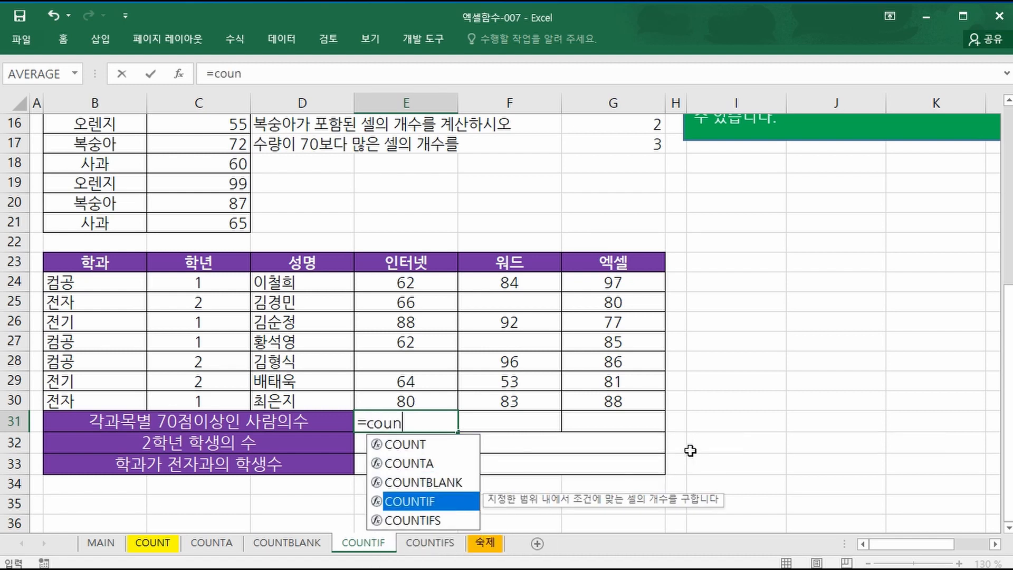
pyautogui.press('Tab')
pyautogui.moveTo(414, 285); pyautogui.dragTo(433, 404)
pyautogui.write(',')
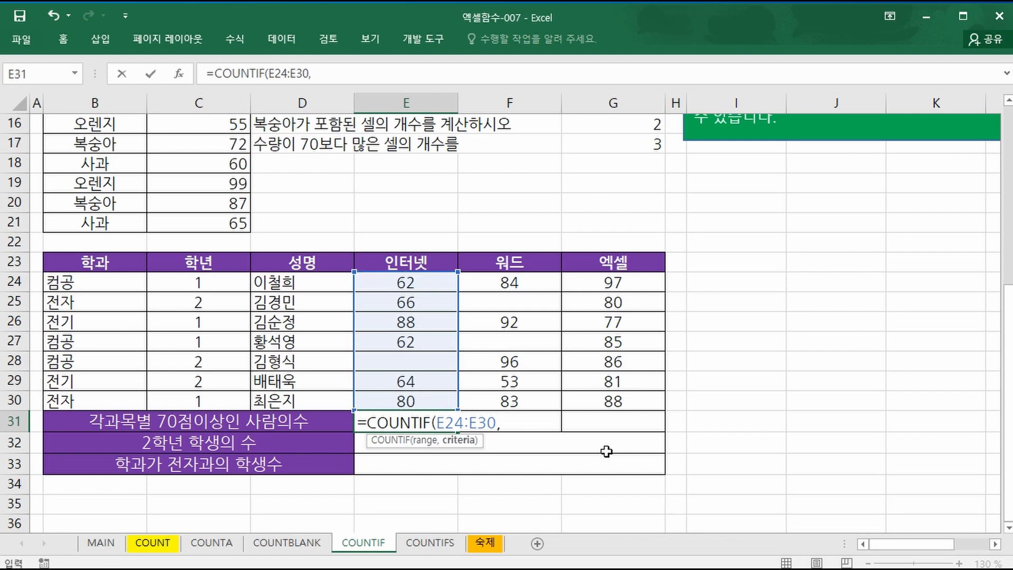
pyautogui.write('">="&70)')
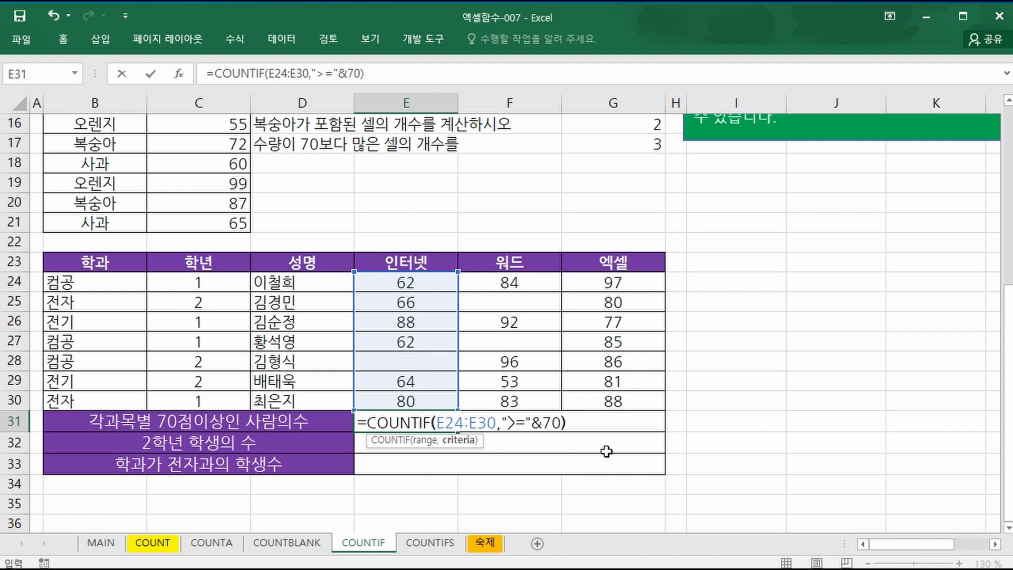
pyautogui.press('Return')
pyautogui.press('Up')
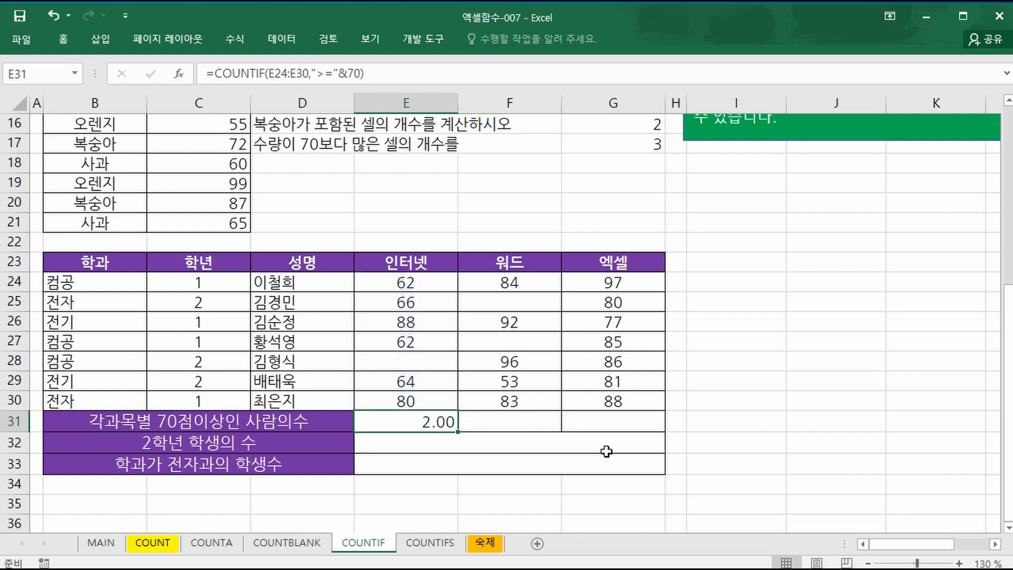
# - Set the number format of E31:G31 to General and fill the E31 formula across to G31
pyautogui.moveTo(427, 422); pyautogui.dragTo(620, 421)
pyautogui.hotkey('ctrl', '1')
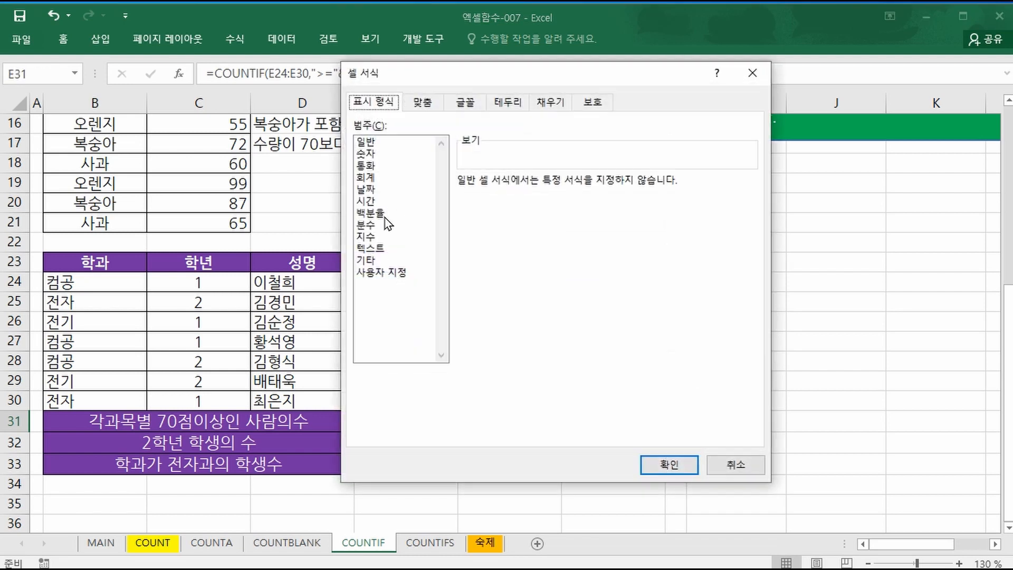
pyautogui.click(372, 142)
pyautogui.click(660, 473)
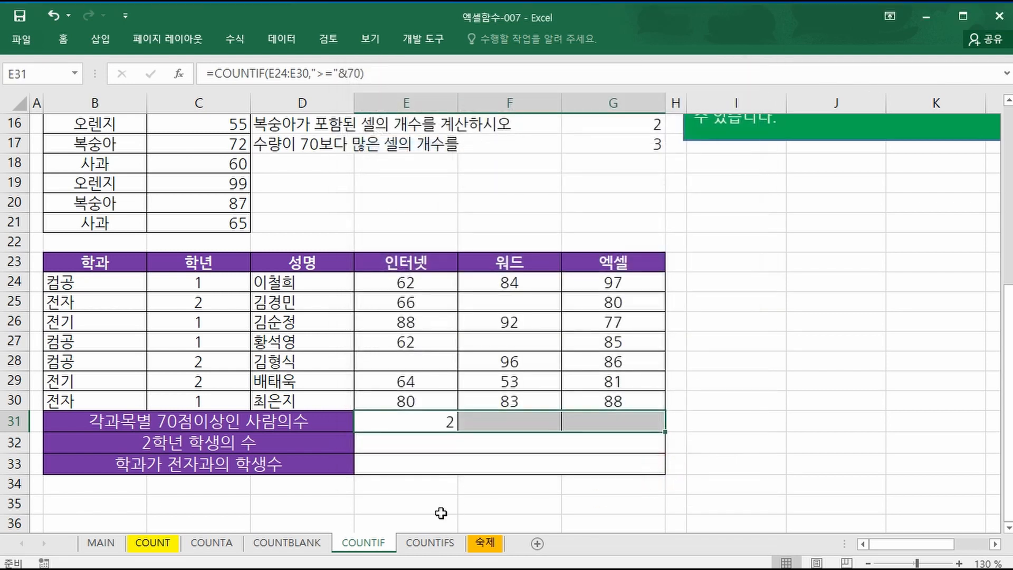
pyautogui.click(417, 502)
pyautogui.click(407, 419)
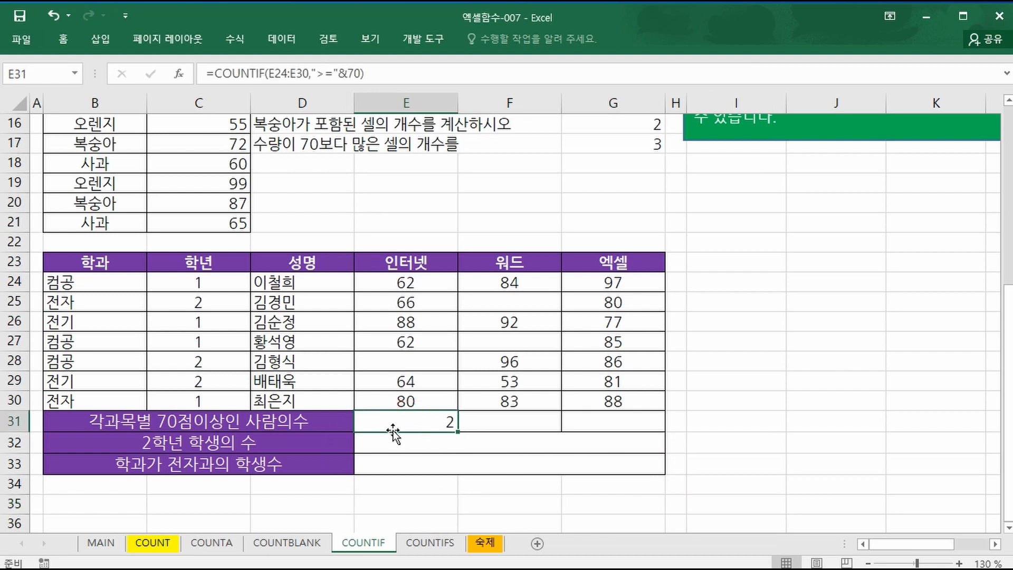
pyautogui.moveTo(459, 432); pyautogui.dragTo(638, 429)
# - Check the COUNTIF formulas in row 31 against the matching scores in the Word and Excel columns
pyautogui.click(533, 423)
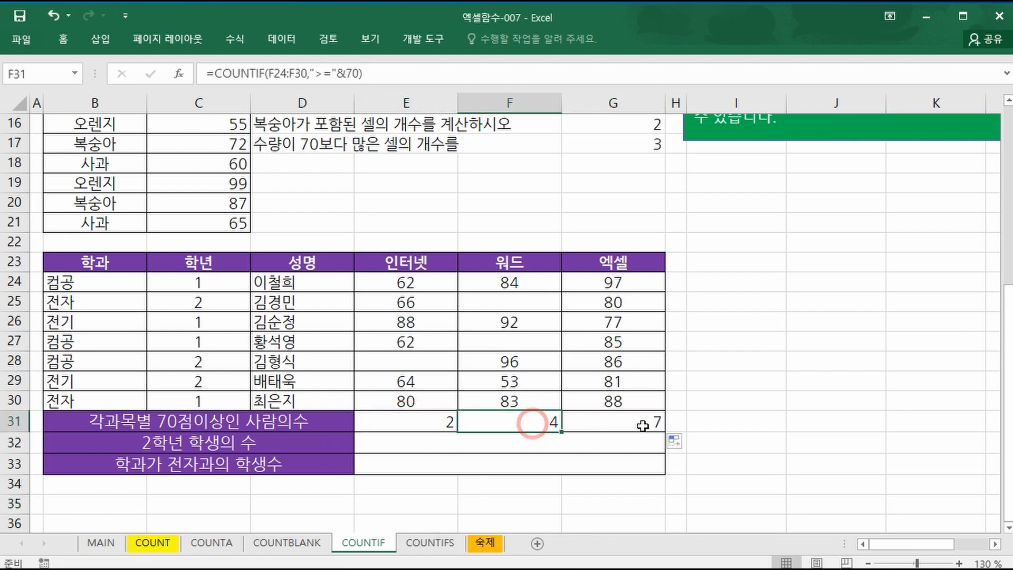
pyautogui.click(640, 423)
pyautogui.click(499, 426)
pyautogui.click(421, 427)
pyautogui.click(516, 423)
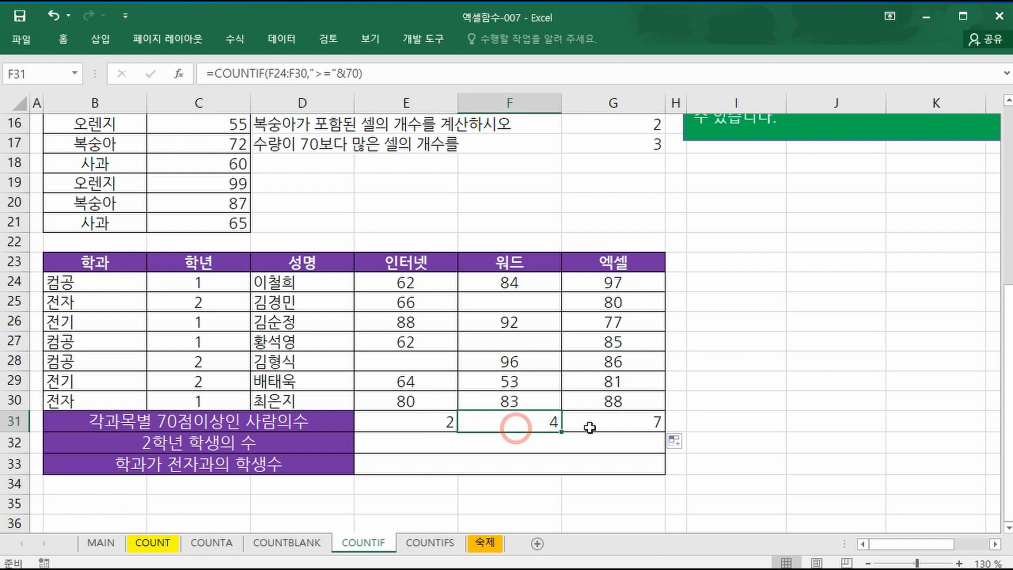
pyautogui.click(526, 363)
pyautogui.click(519, 402)
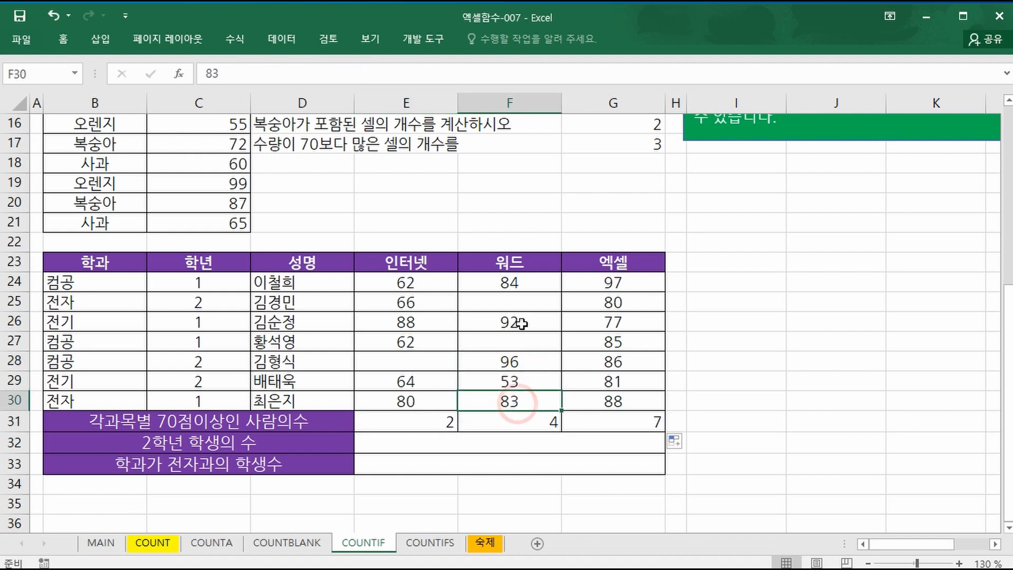
pyautogui.click(516, 324)
pyautogui.click(538, 280)
pyautogui.click(634, 283)
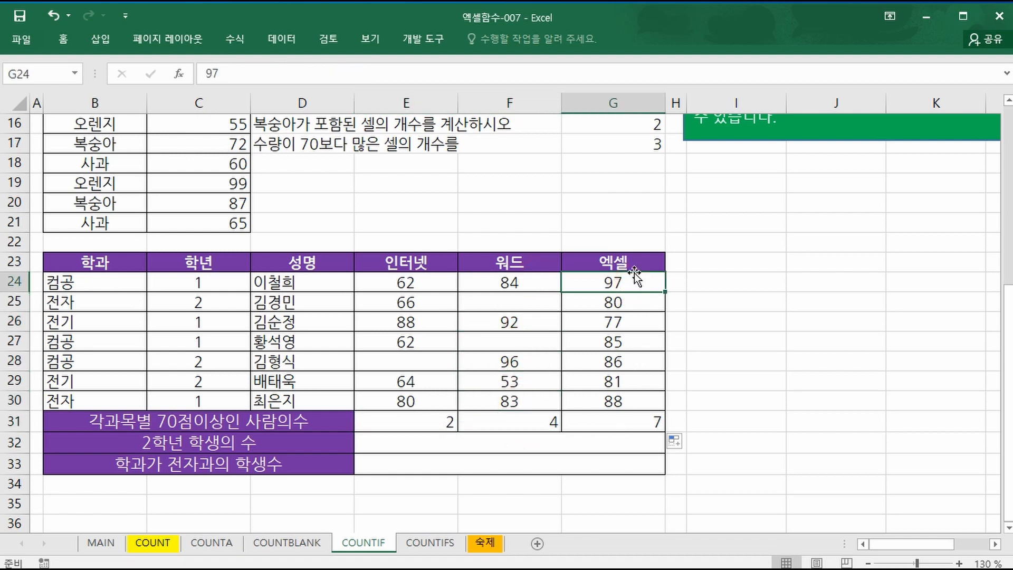
# - In E32, count the second-year students with the formula =COUNTIF(C24:C30,2)
pyautogui.click(442, 443)
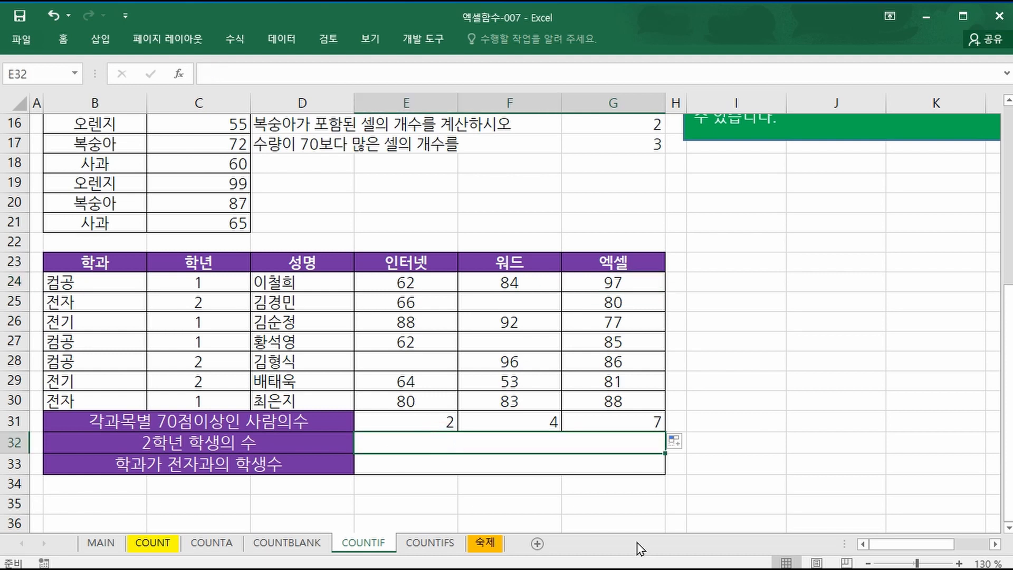
pyautogui.write('=i')
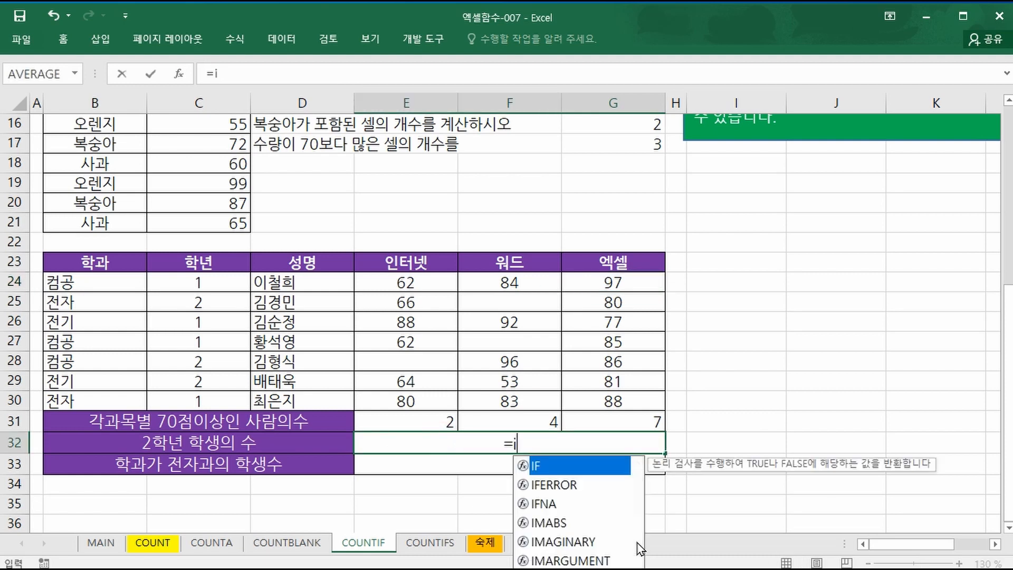
pyautogui.press('BackSpace')
pyautogui.write('cou')
pyautogui.press('Tab')
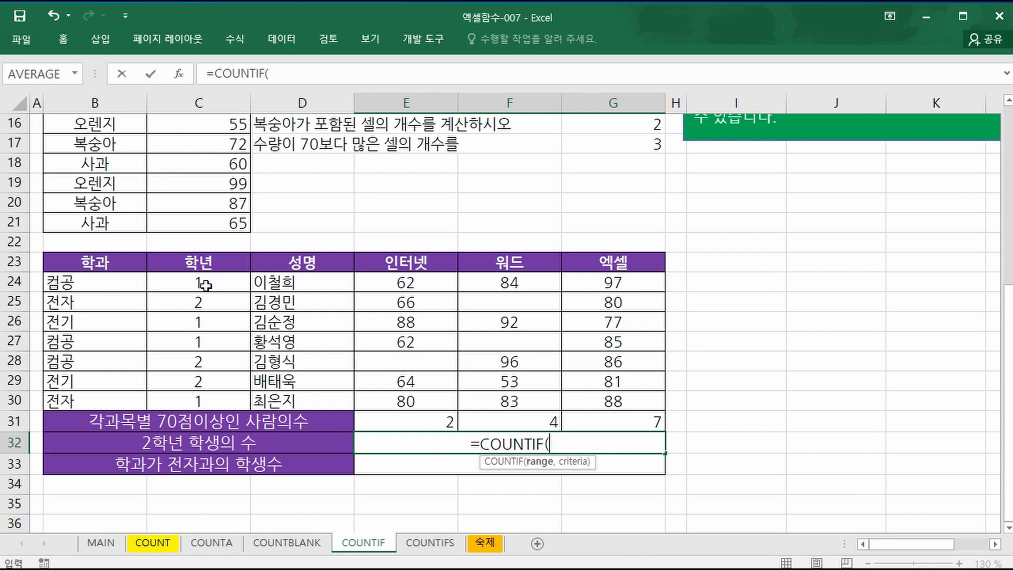
pyautogui.moveTo(204, 285); pyautogui.dragTo(200, 402)
pyautogui.write(',')
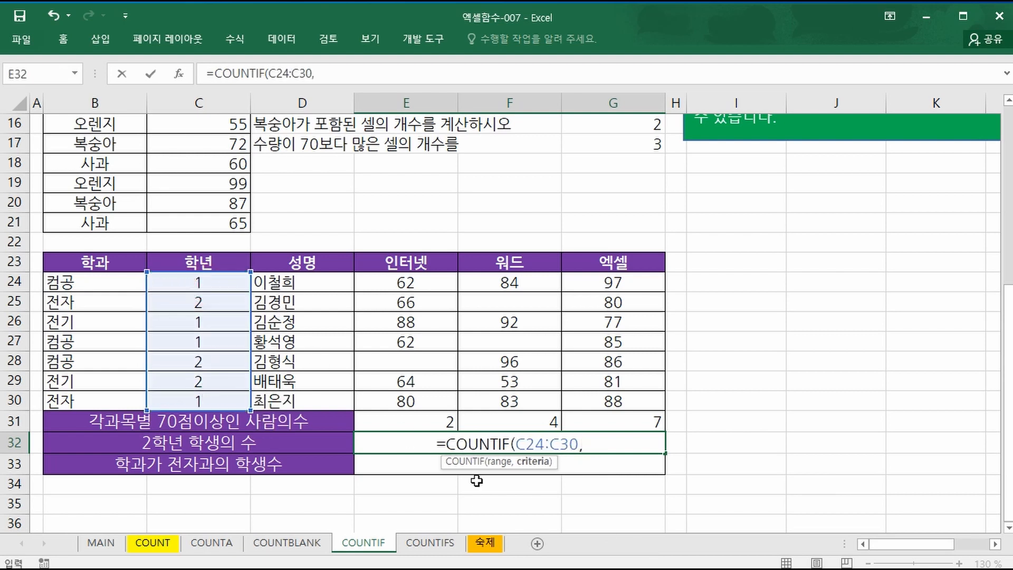
pyautogui.write('2)')
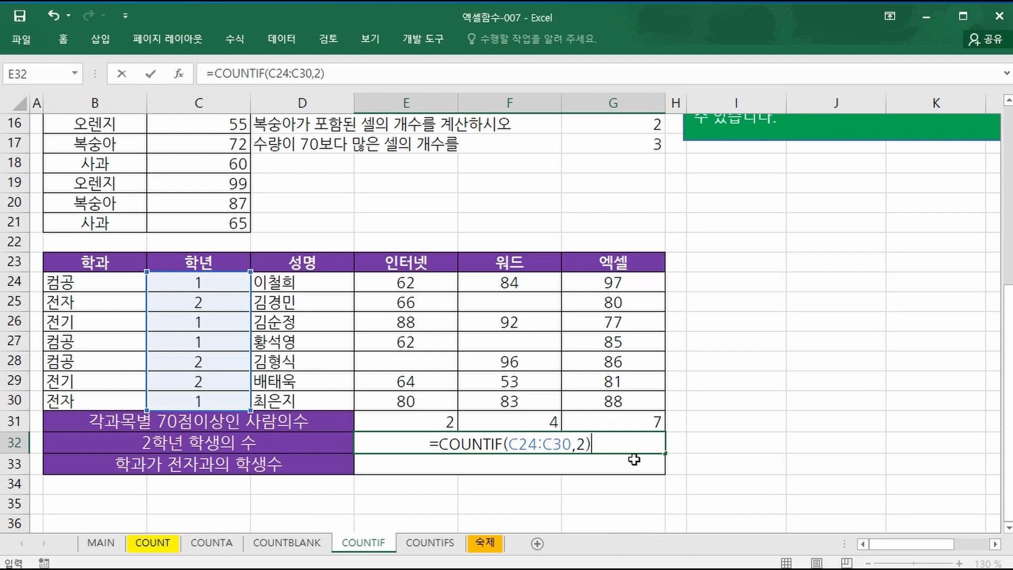
pyautogui.press('Return')
pyautogui.press('Up')
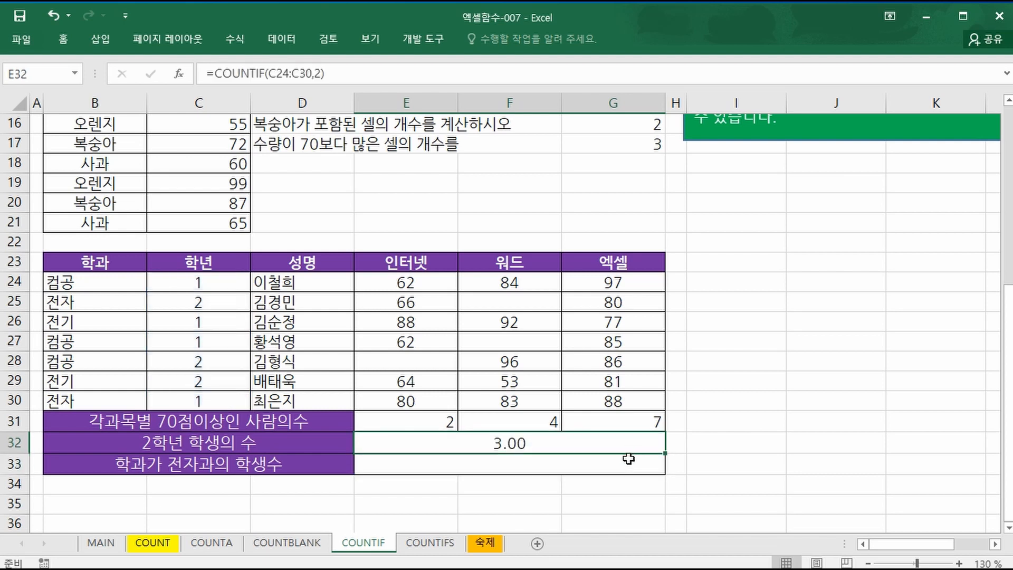
# - Set the number format of the second-year student count in E32 to General
pyautogui.hotkey('ctrl', '1')
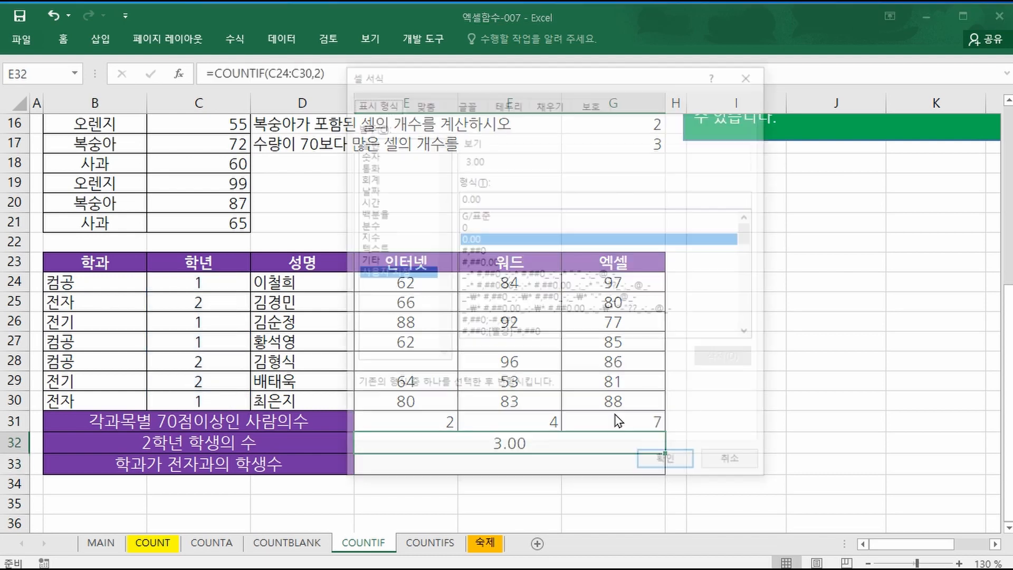
pyautogui.click(380, 142)
pyautogui.click(664, 465)
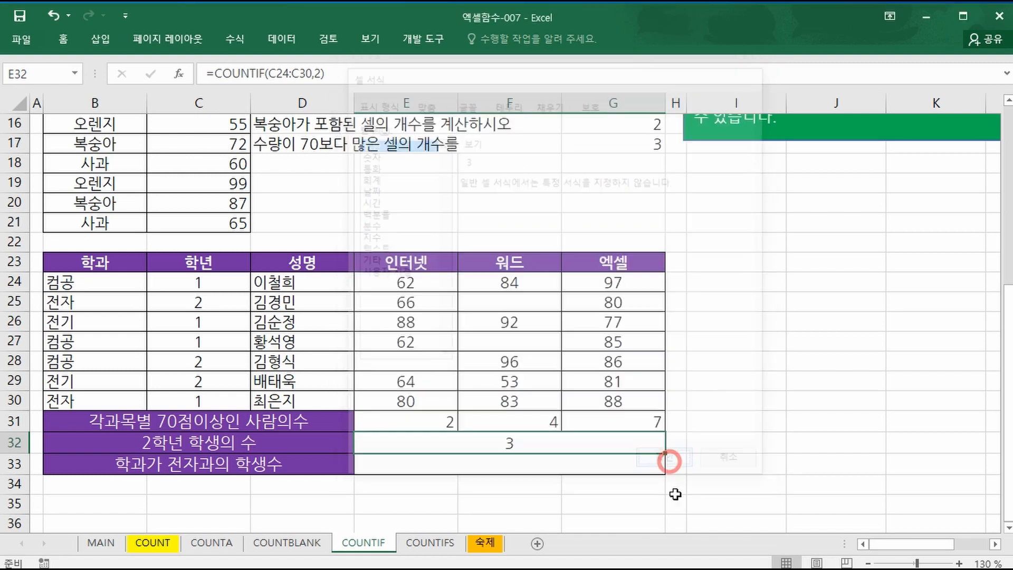
# - In E33, count the students in the electronics department with the formula =COUNTIF(B24:B30,"전자")
pyautogui.click(523, 462)
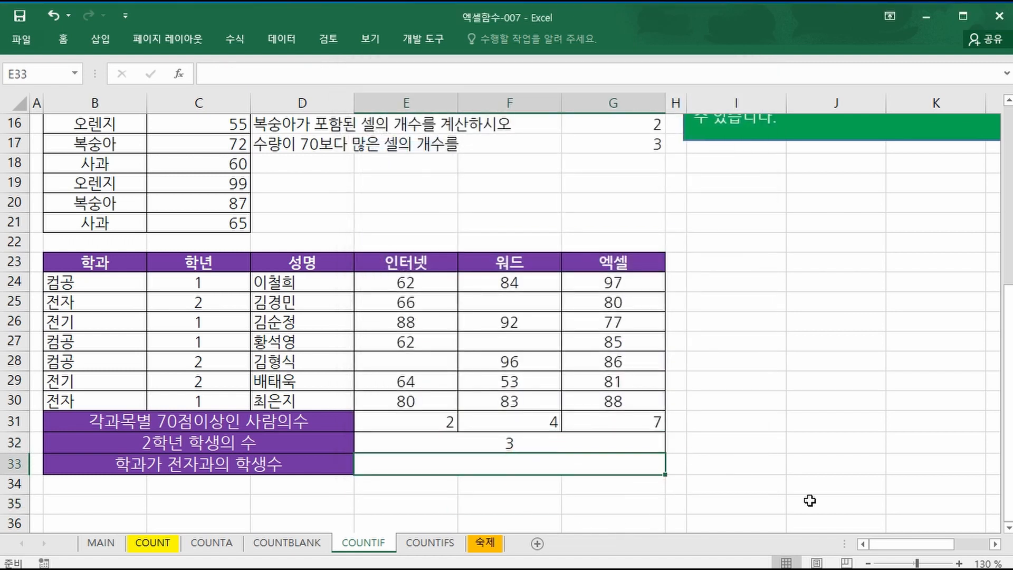
pyautogui.write('=coun')
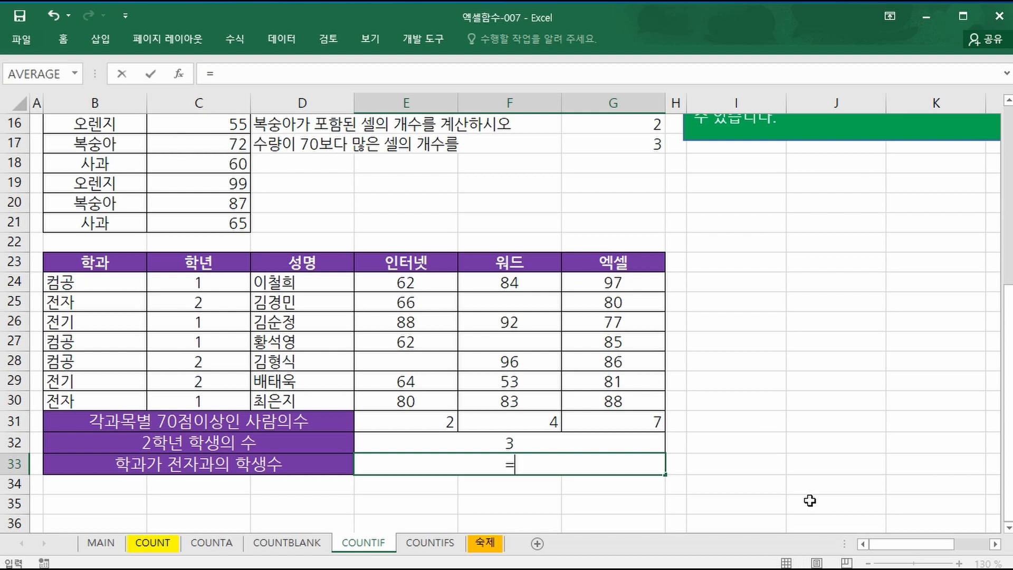
pyautogui.press('Down')
pyautogui.press('Down')
pyautogui.press('Down')
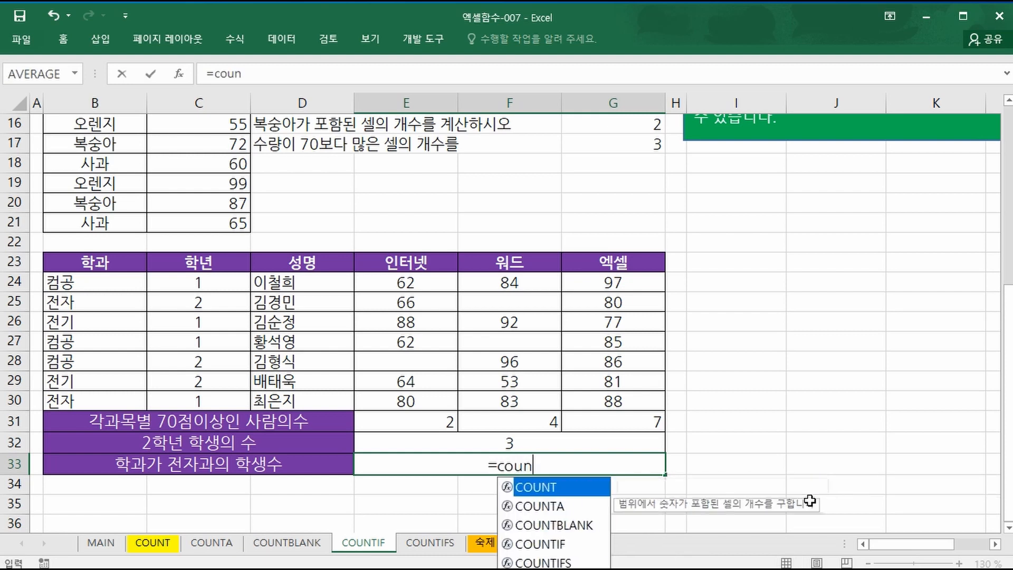
pyautogui.press('Tab')
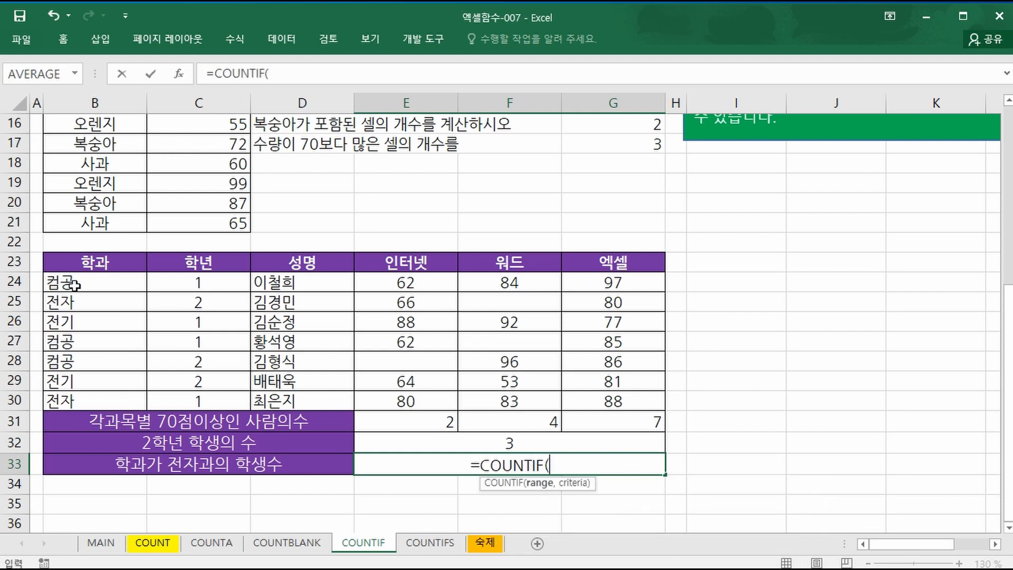
pyautogui.click(91, 280)
pyautogui.moveTo(91, 280); pyautogui.dragTo(115, 404)
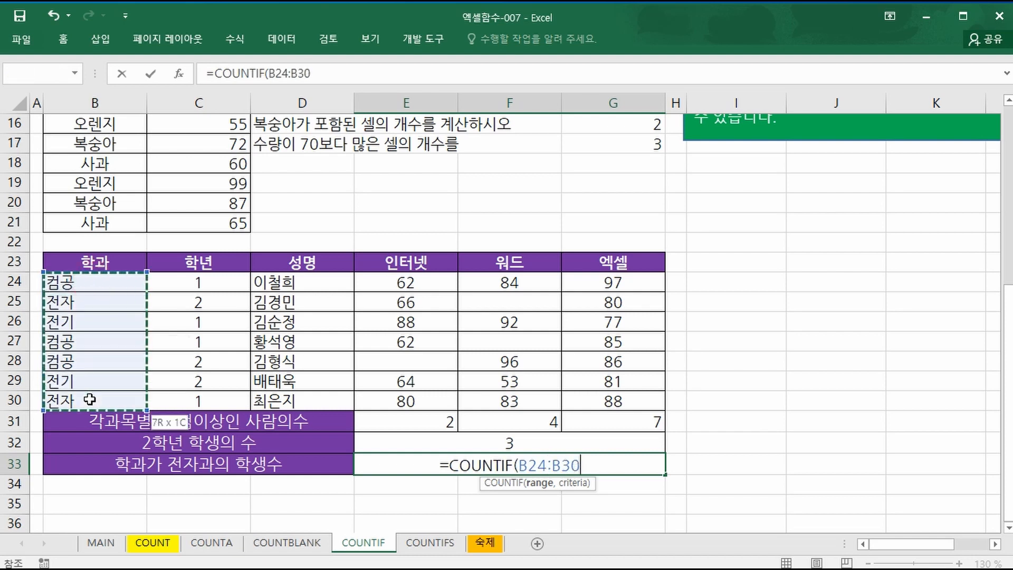
pyautogui.write(',"')
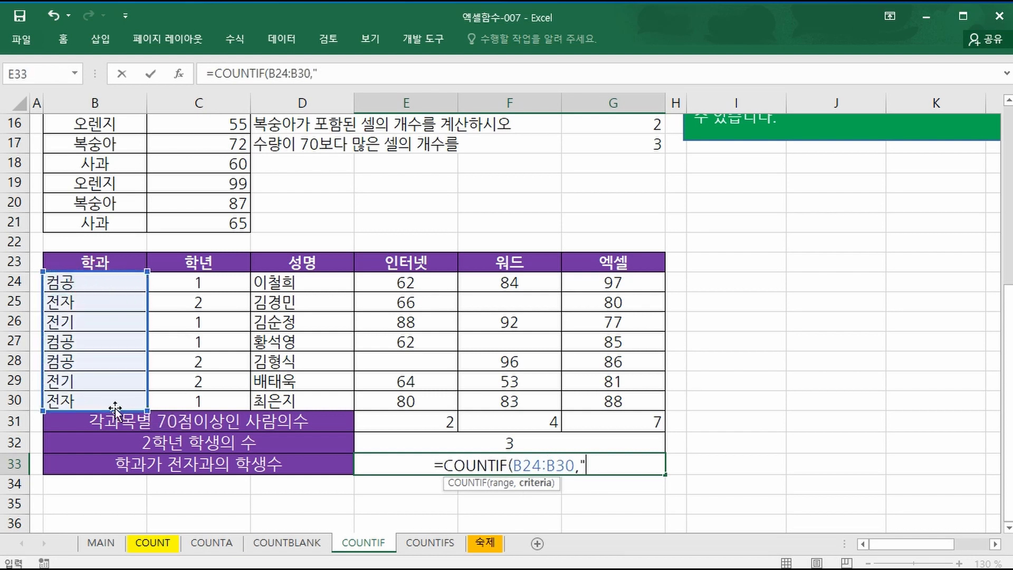
pyautogui.write('전자"')
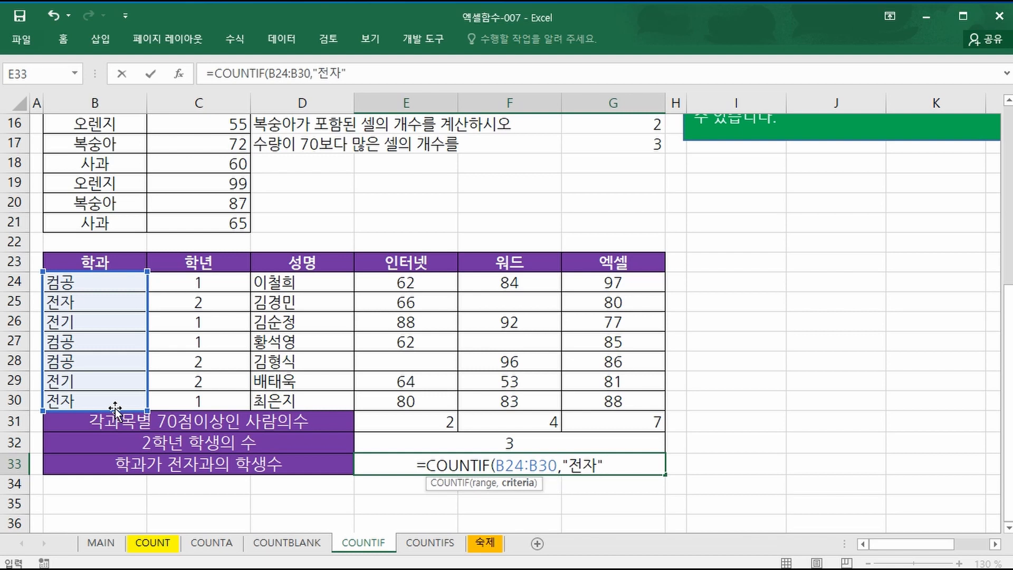
pyautogui.write(')')
pyautogui.press('Return')
pyautogui.press('Up')
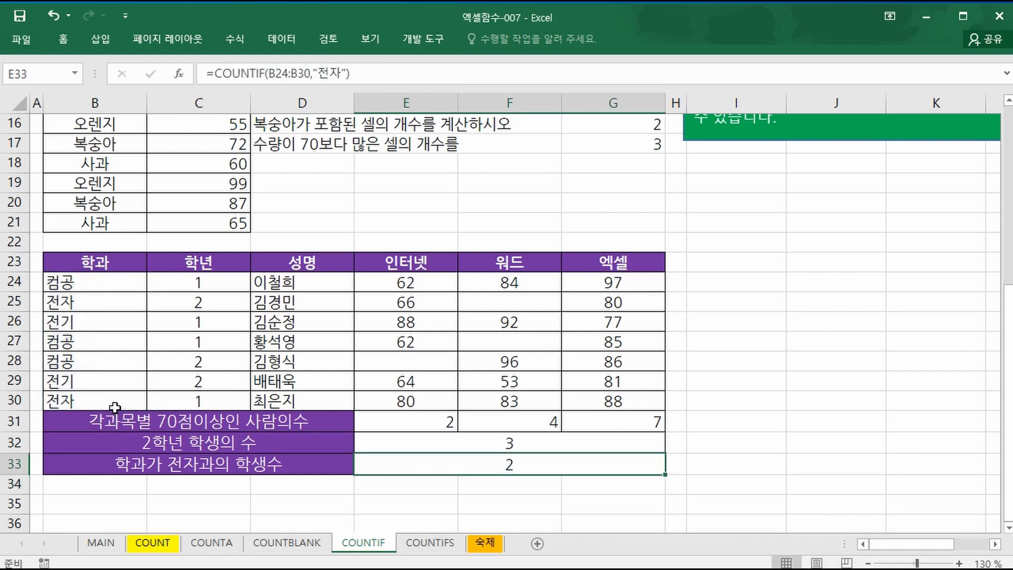
pyautogui.click(341, 496)
# - Open the COUNTIFS sheet and examine the function's title and the criteria_range1 and criteria1 arguments in its syntax line
pyautogui.hotkey('ctrl', 'pagedown')
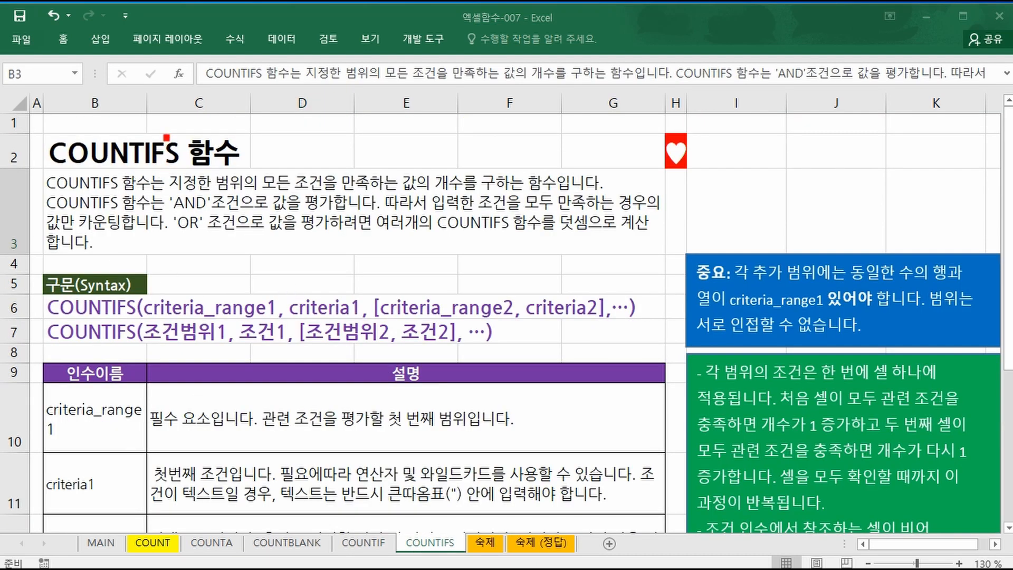
pyautogui.moveTo(166, 137); pyautogui.dragTo(187, 165)
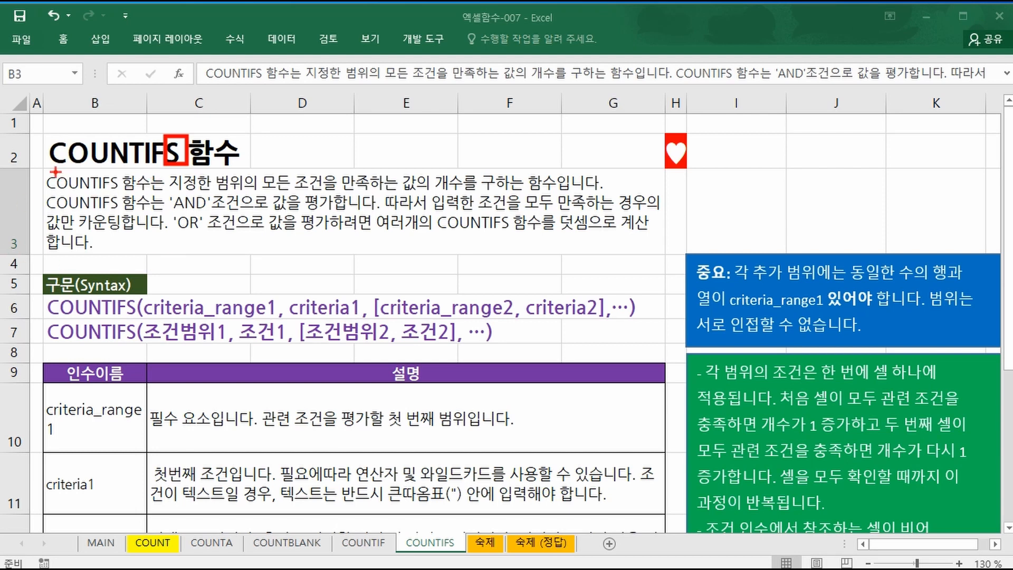
pyautogui.moveTo(55, 169); pyautogui.dragTo(132, 168)
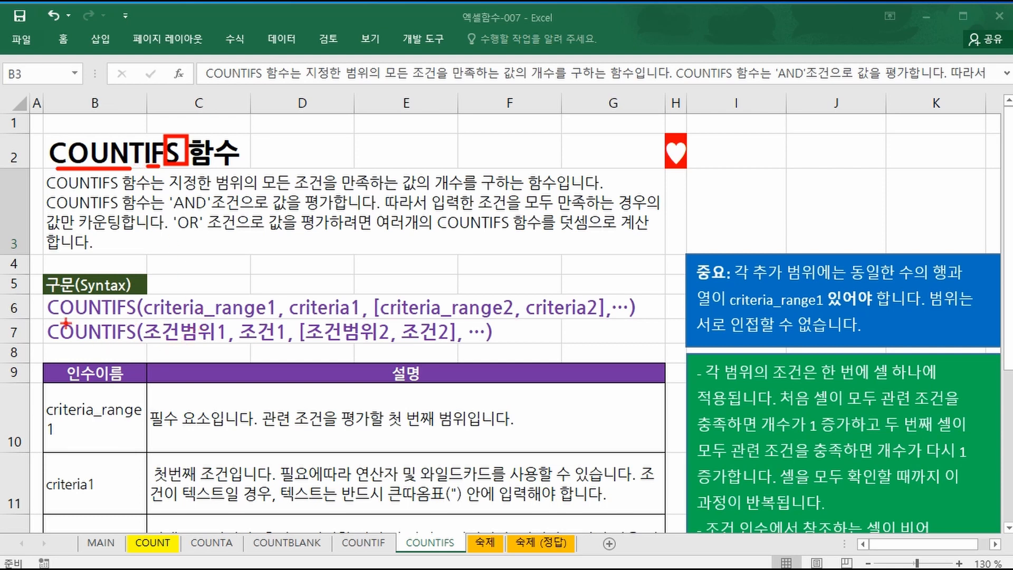
pyautogui.moveTo(48, 318); pyautogui.dragTo(140, 317)
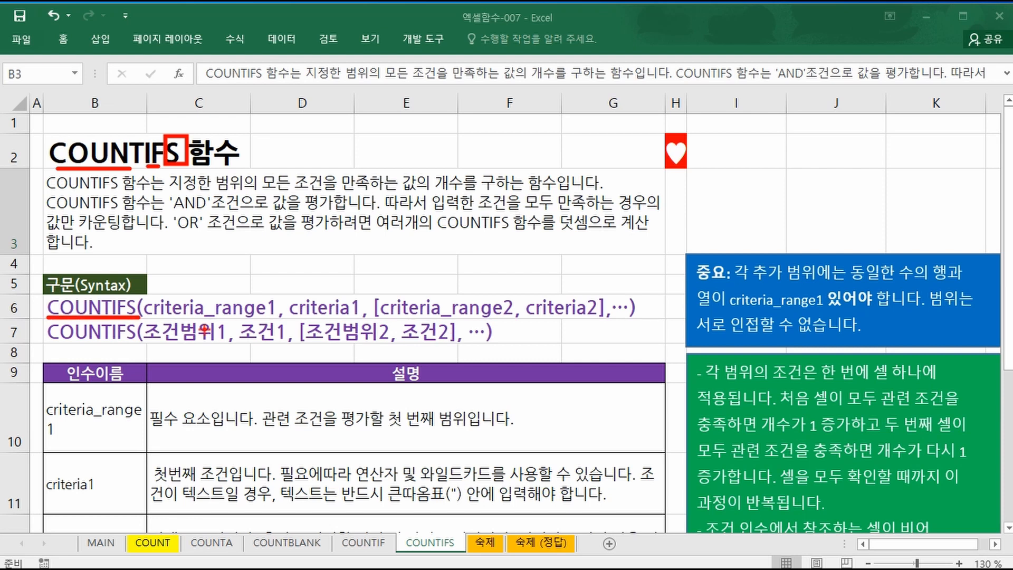
pyautogui.moveTo(148, 320); pyautogui.dragTo(373, 317)
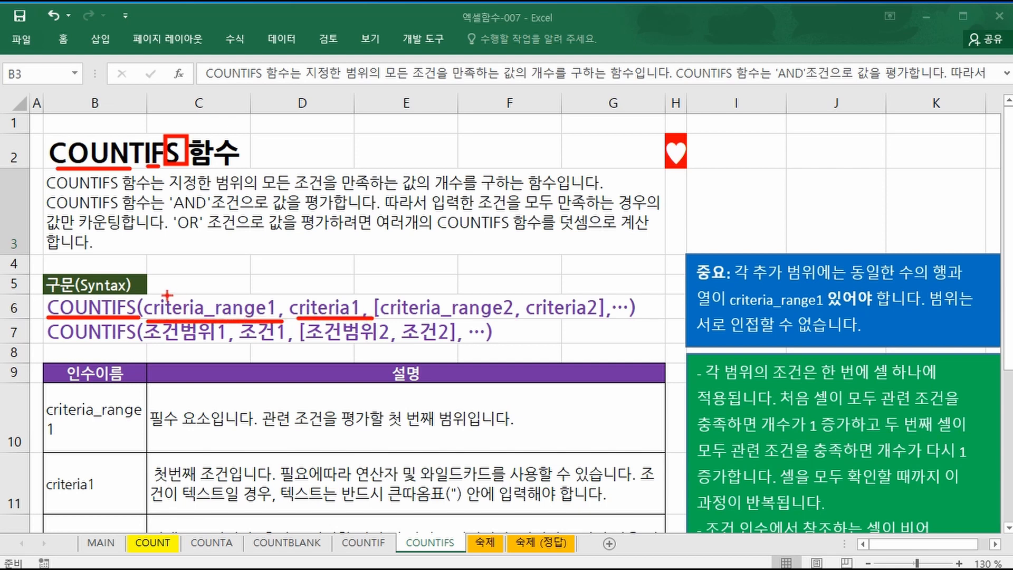
# - Examine how ranges and criteria pair up in the COUNTIFS syntax line and read the argument descriptions in rows 10 to 12
pyautogui.moveTo(164, 293); pyautogui.dragTo(266, 294)
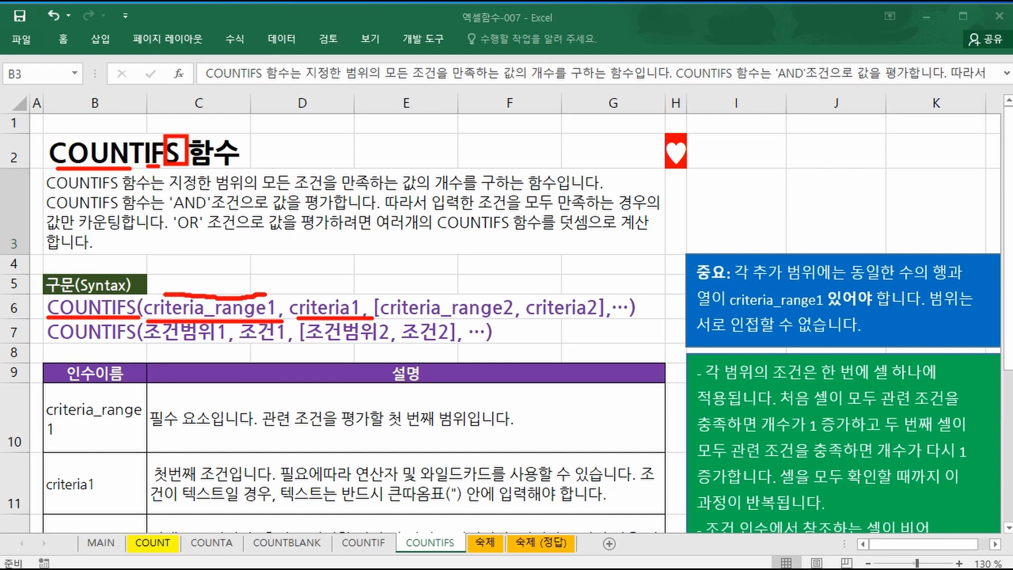
pyautogui.moveTo(340, 293)
pyautogui.mouseDown()
pyautogui.moveTo(255, 275)
pyautogui.moveTo(251, 294)
pyautogui.mouseUp()
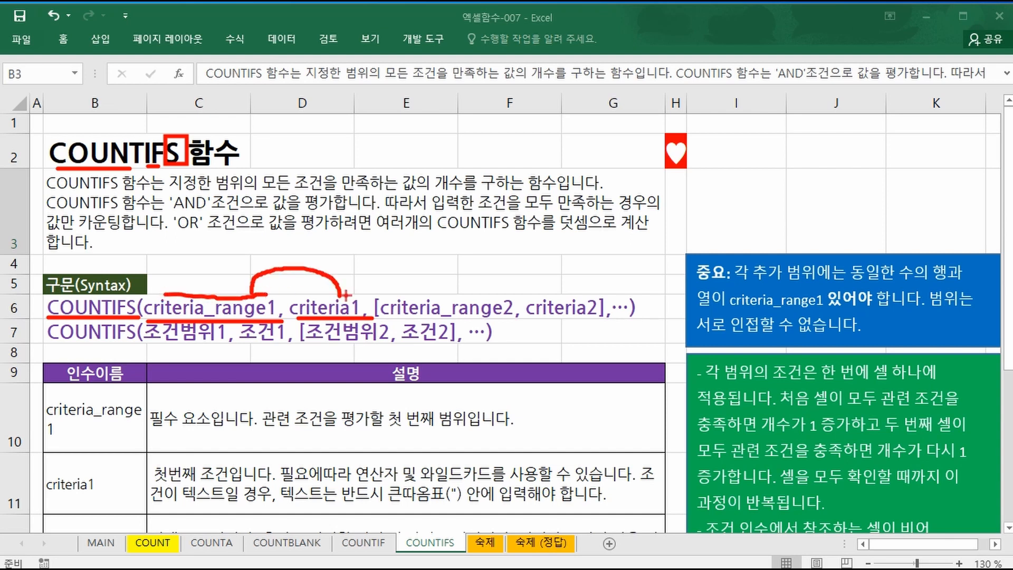
pyautogui.moveTo(396, 292)
pyautogui.mouseDown()
pyautogui.moveTo(603, 290)
pyautogui.moveTo(464, 282)
pyautogui.moveTo(471, 293)
pyautogui.mouseUp()
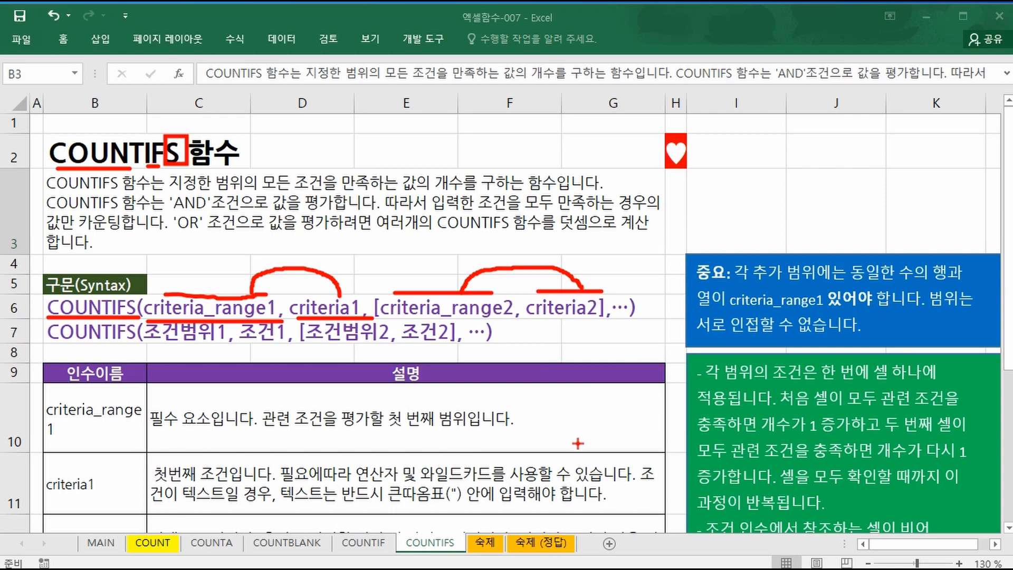
pyautogui.press('Escape')
pyautogui.click(72, 432)
pyautogui.scroll(-1, 296, 432)
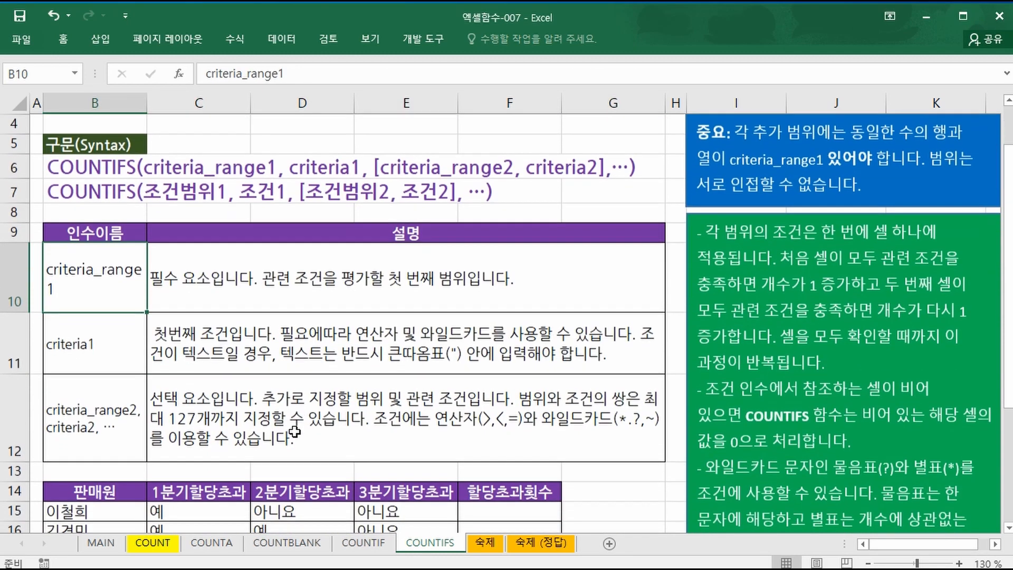
pyautogui.click(91, 349)
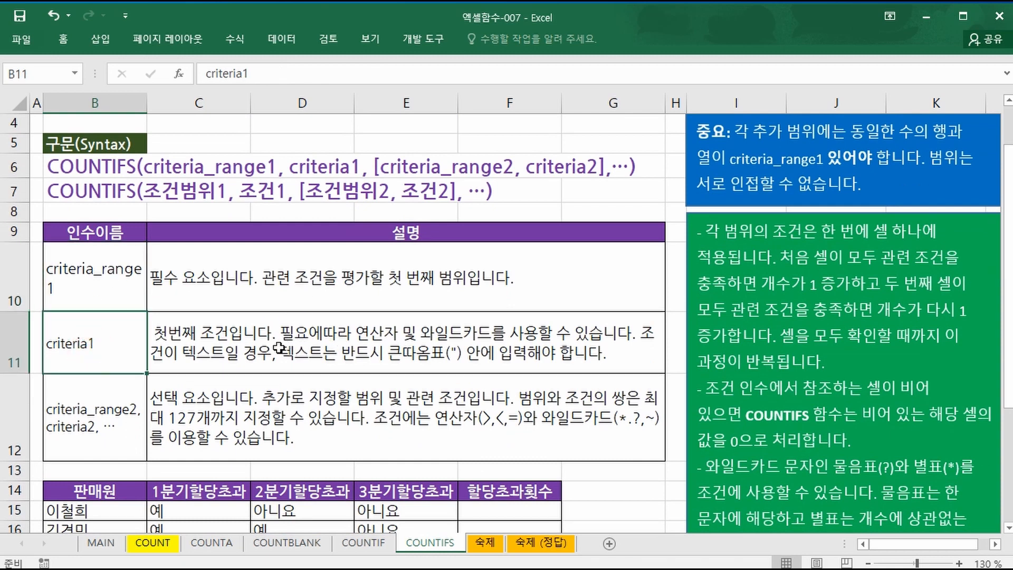
pyautogui.click(100, 431)
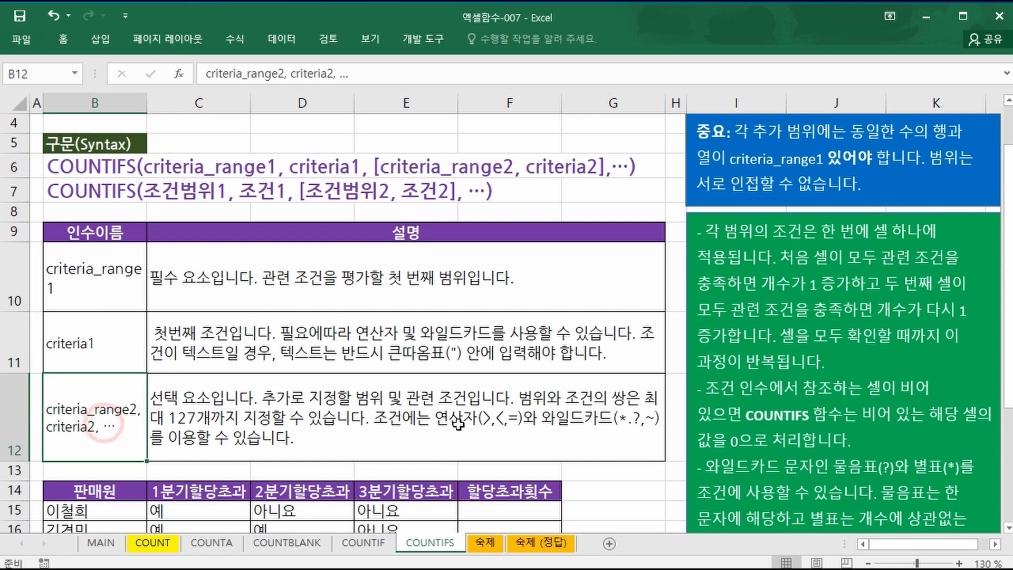
pyautogui.click(97, 415)
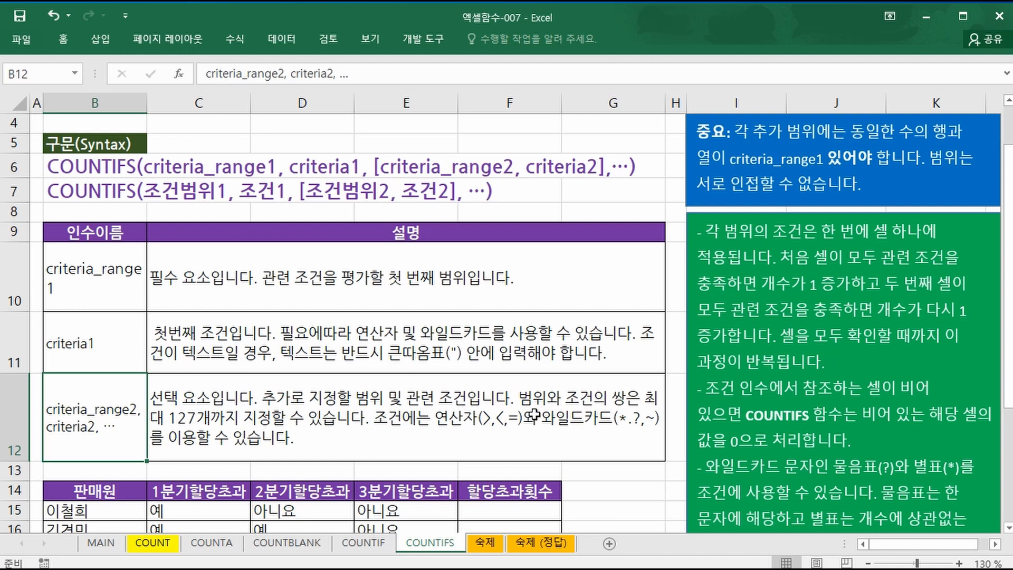
# - In E23 of the student score table, start a COUNTIFS formula with the department range B16:B22 and the criterion "컴공"
pyautogui.scroll(-3, 534, 415)
pyautogui.click(734, 296)
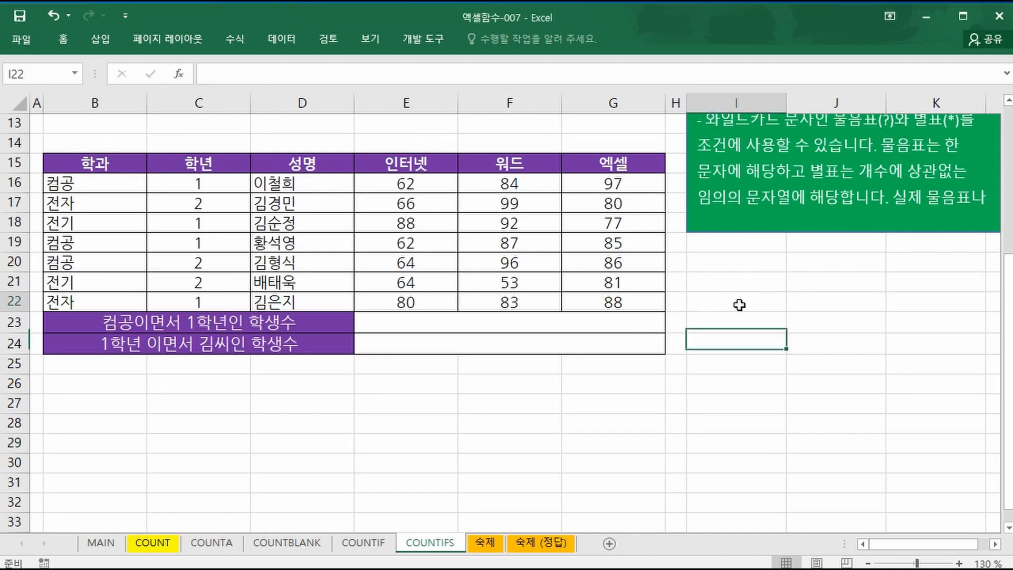
pyautogui.click(457, 328)
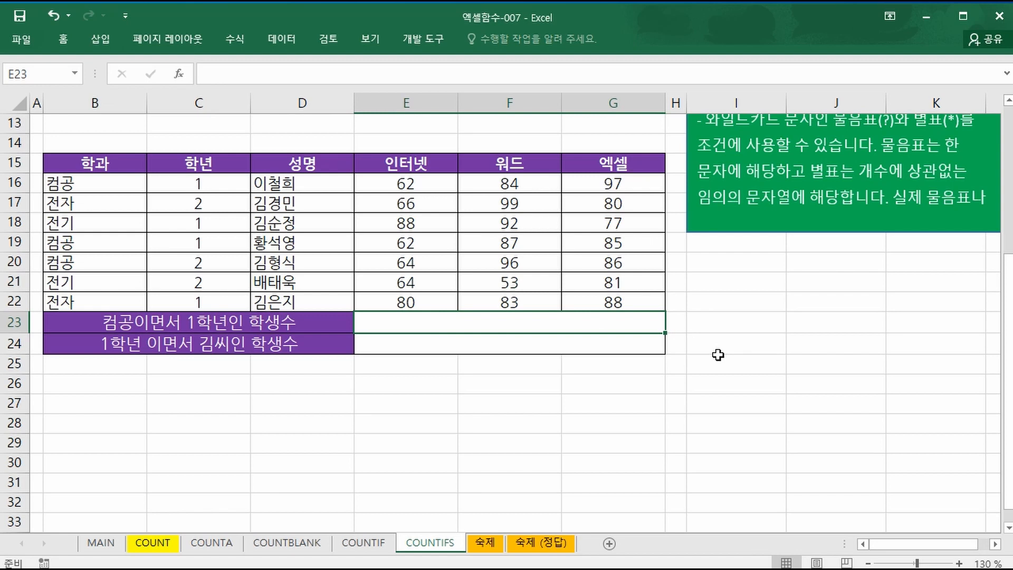
pyautogui.write('=')
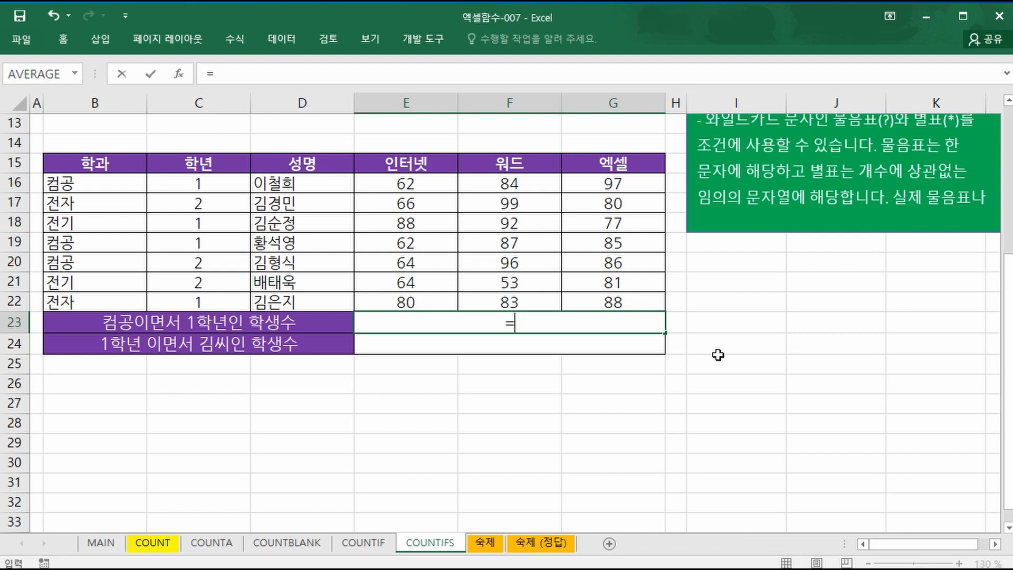
pyautogui.write('coun')
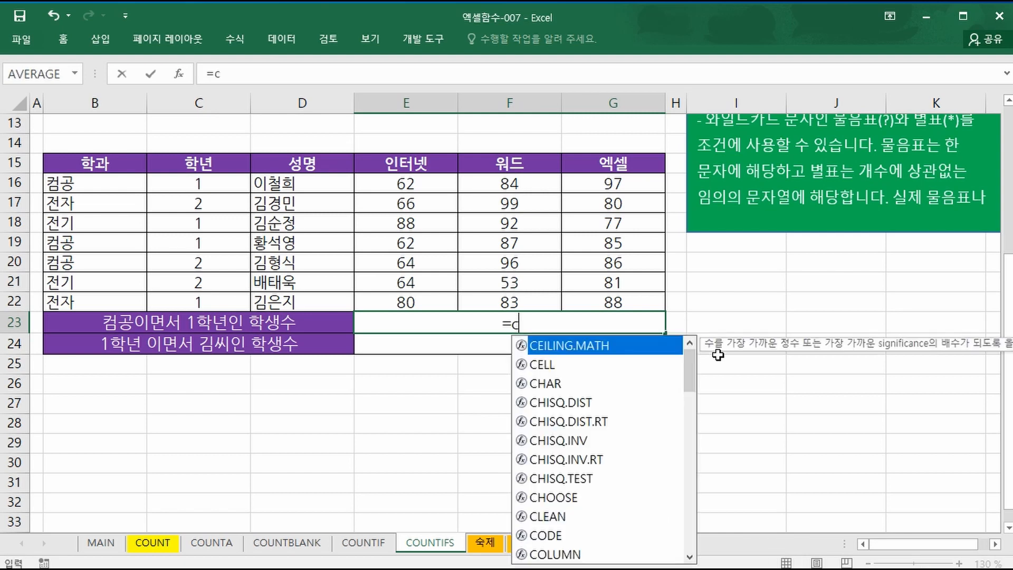
pyautogui.press('Down')
pyautogui.press('Down')
pyautogui.press('Down')
pyautogui.press('Down')
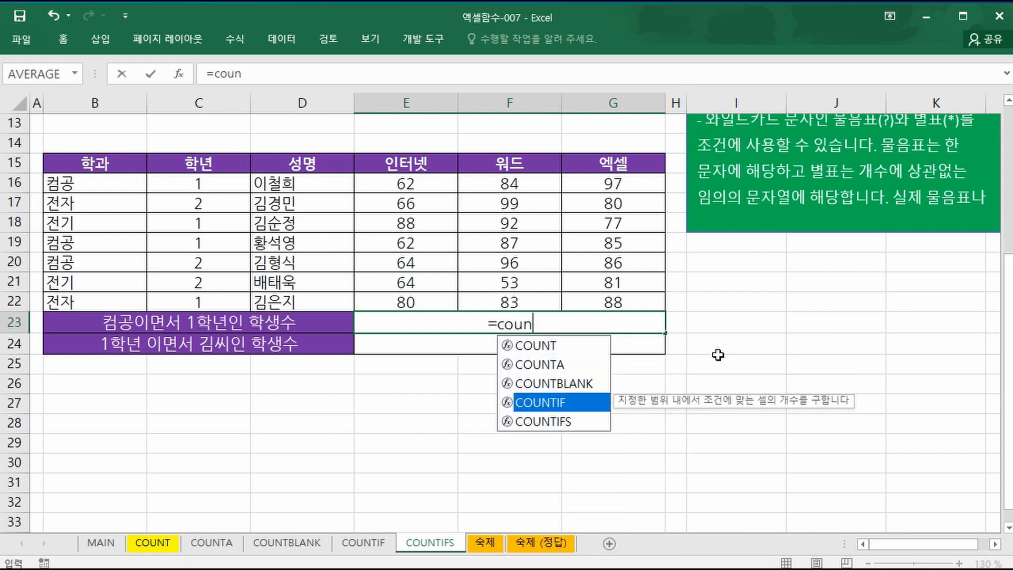
pyautogui.press('Tab')
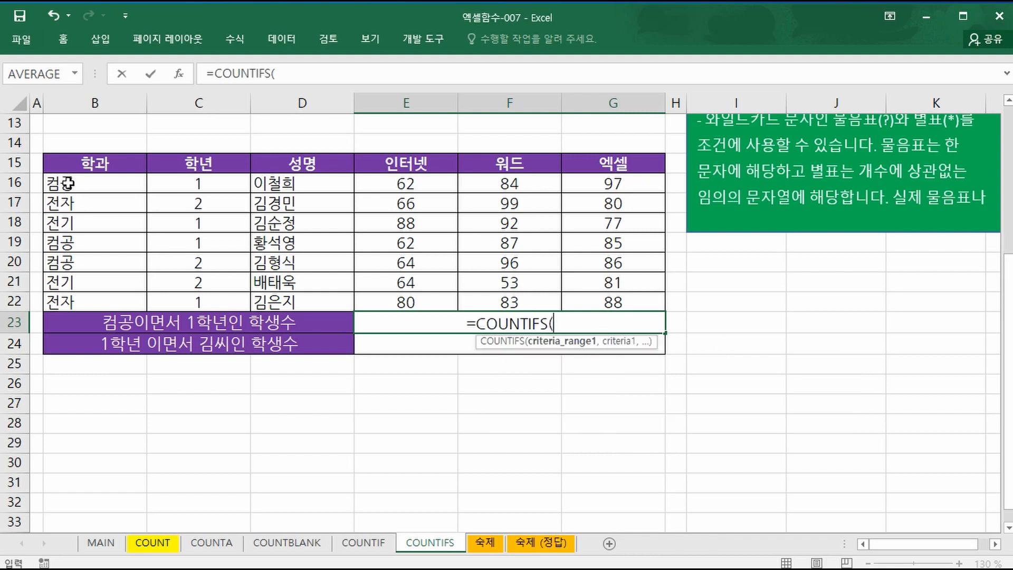
pyautogui.moveTo(66, 184); pyautogui.dragTo(108, 307)
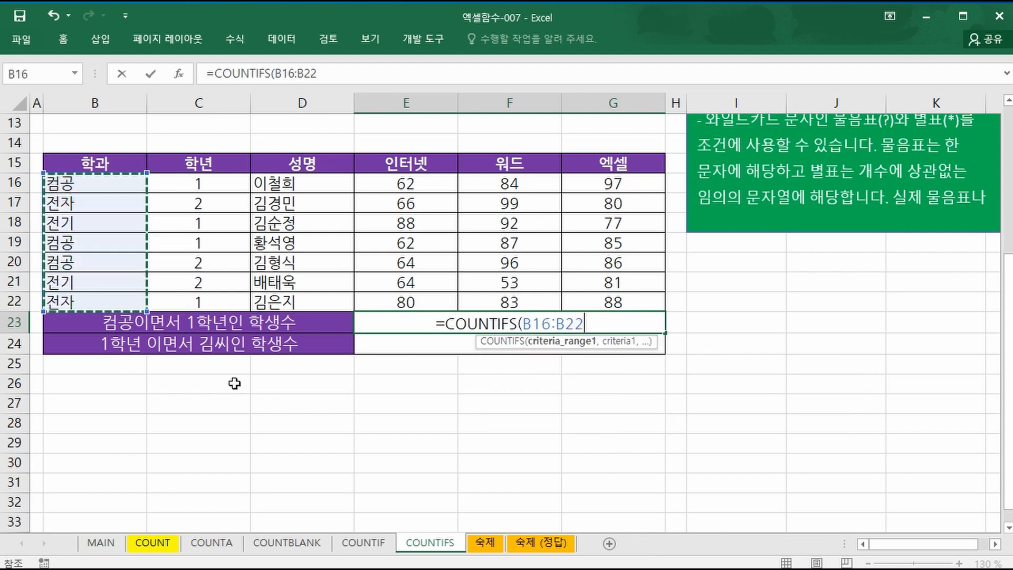
pyautogui.write(',"')
pyautogui.write('컴공')
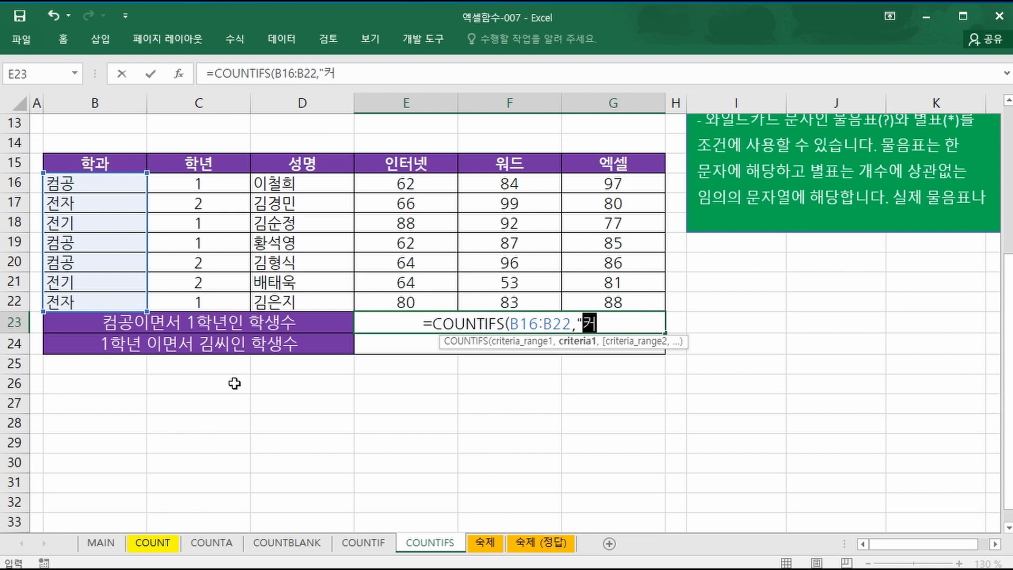
pyautogui.write('",')
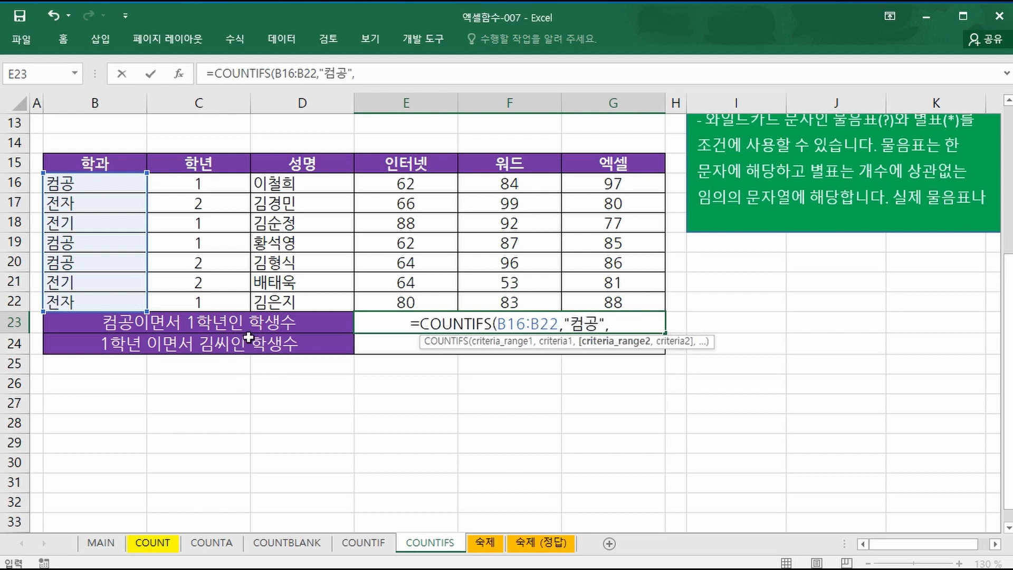
# - Complete the E23 formula with the year range C16:C22 and the criterion 1, giving =COUNTIFS(B16:B22,"컴공",C16:C22,1)
pyautogui.moveTo(219, 185); pyautogui.dragTo(217, 297)
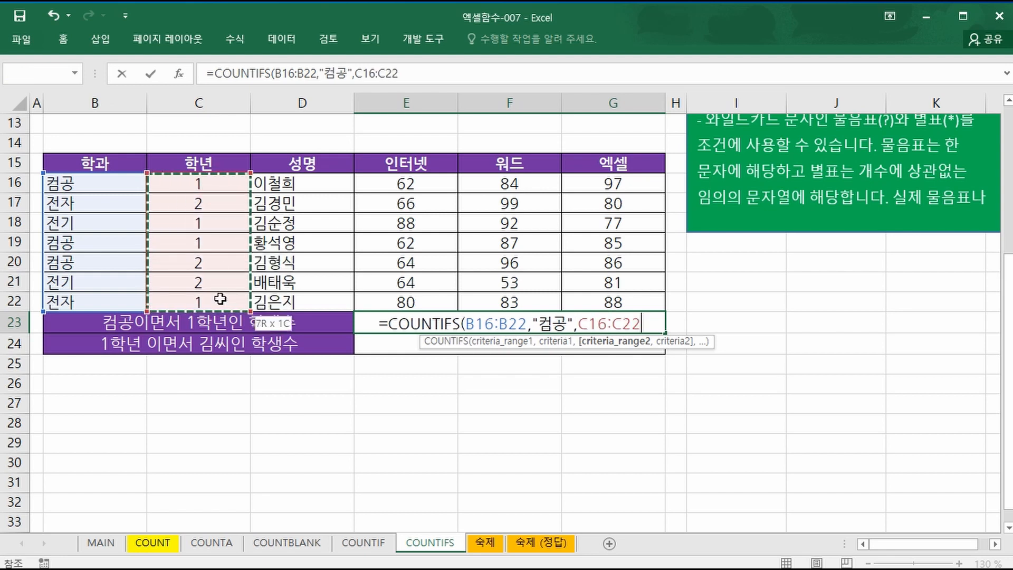
pyautogui.write(',')
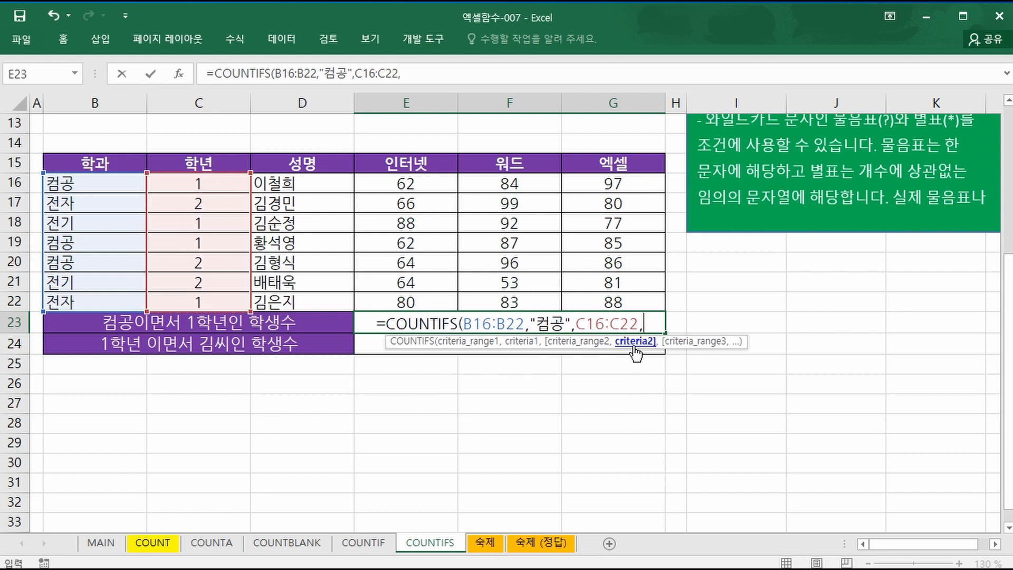
pyautogui.press('BackSpace')
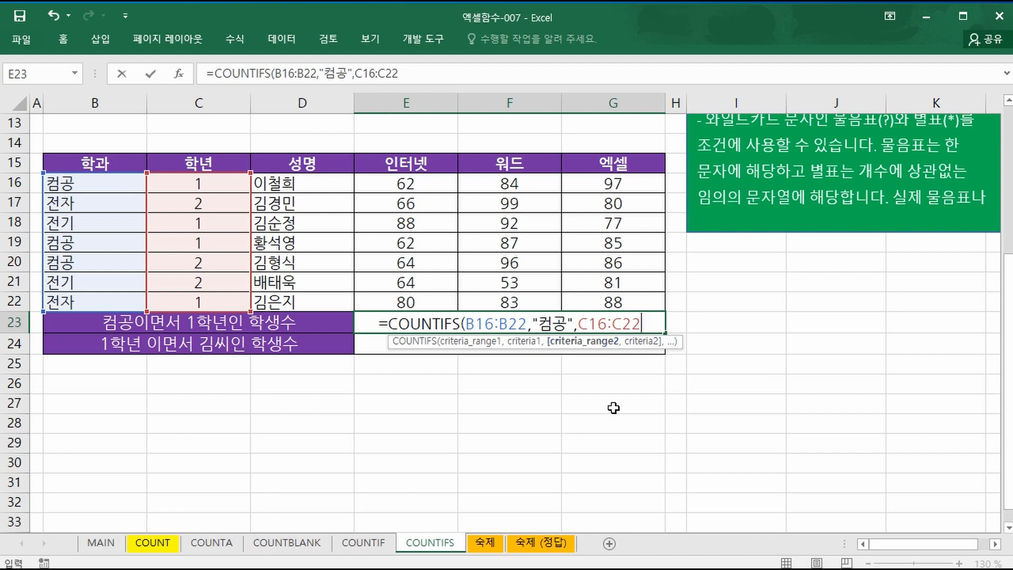
pyautogui.write(',')
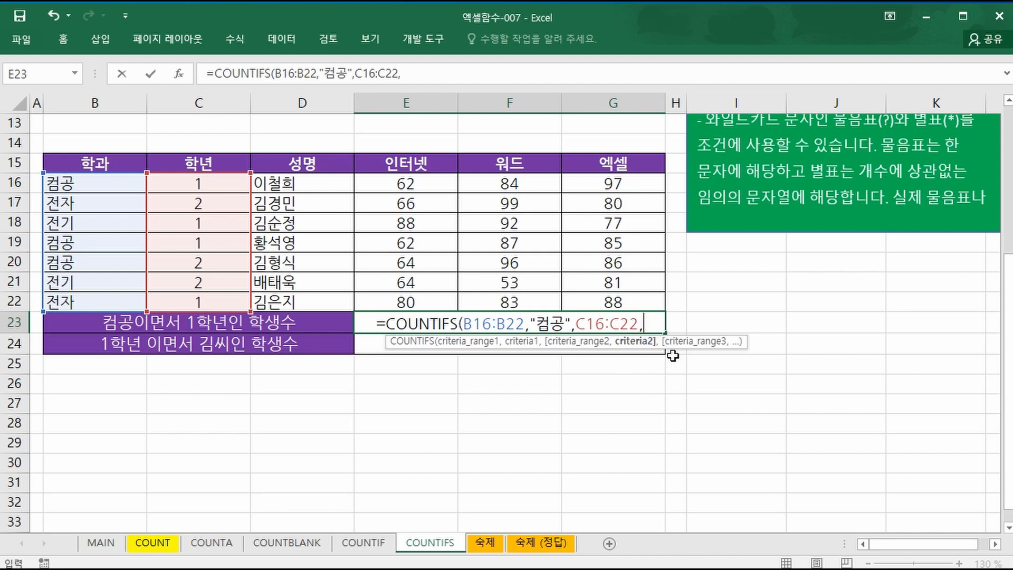
pyautogui.write('1')
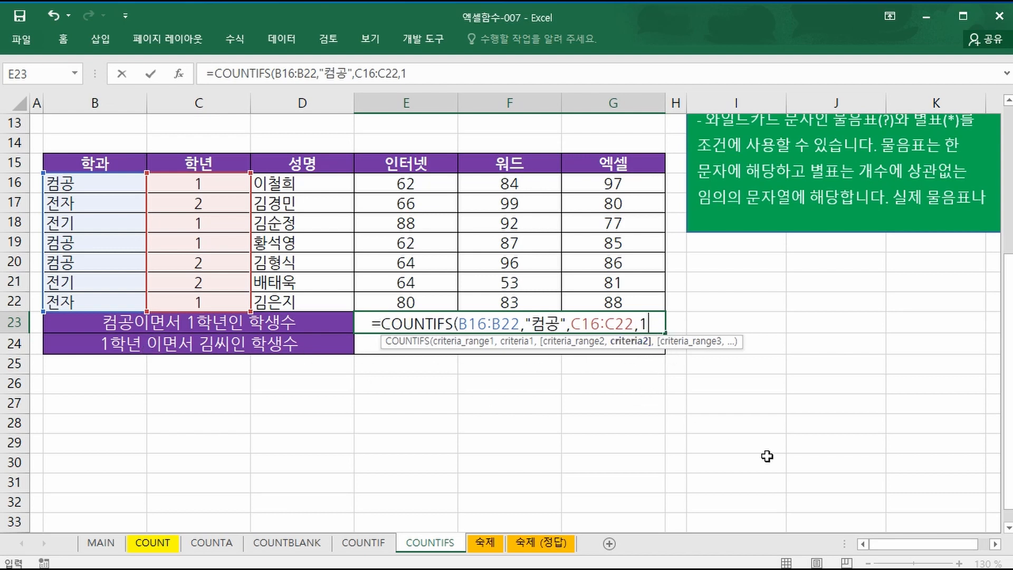
pyautogui.write(')')
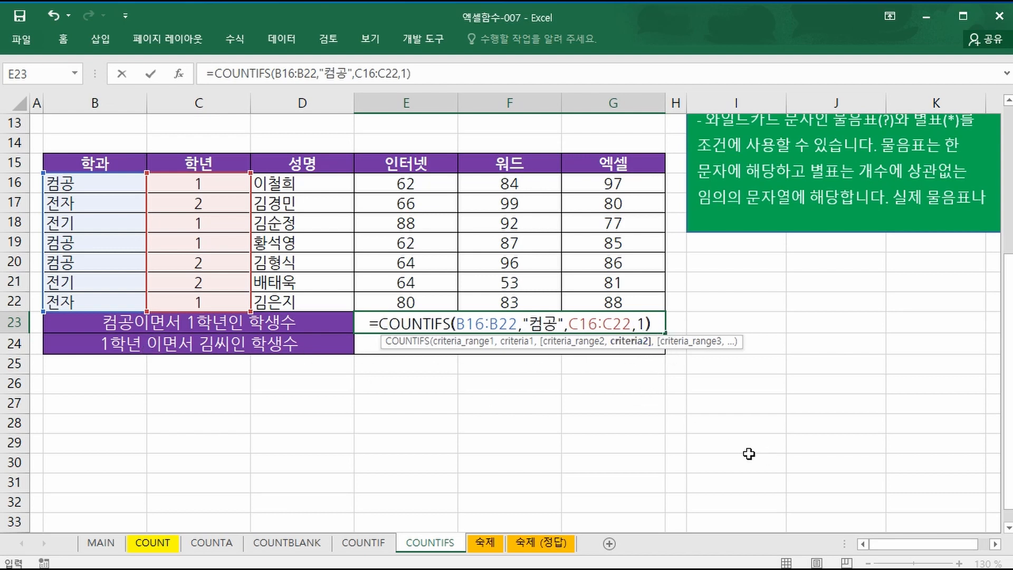
pyautogui.press('Return')
pyautogui.press('Up')
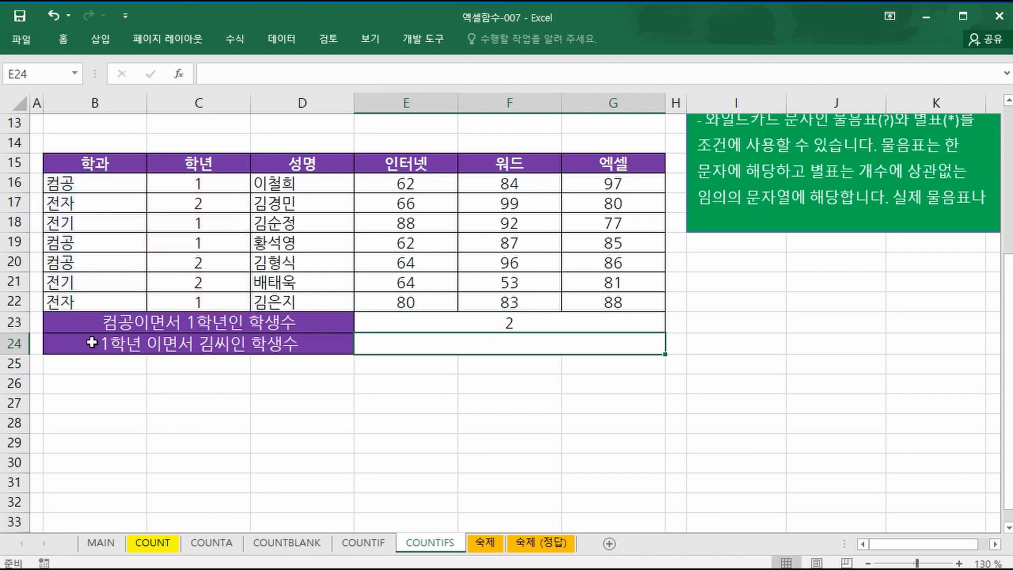
# - In E24, start a COUNTIFS formula with the year range C16:C22 and the criterion 1
pyautogui.click(417, 344)
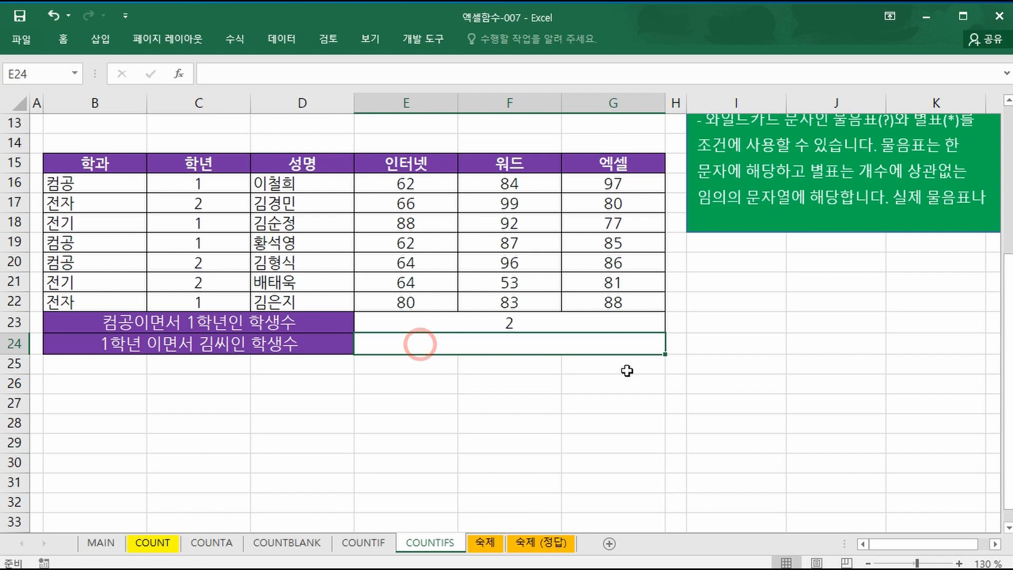
pyautogui.write('=')
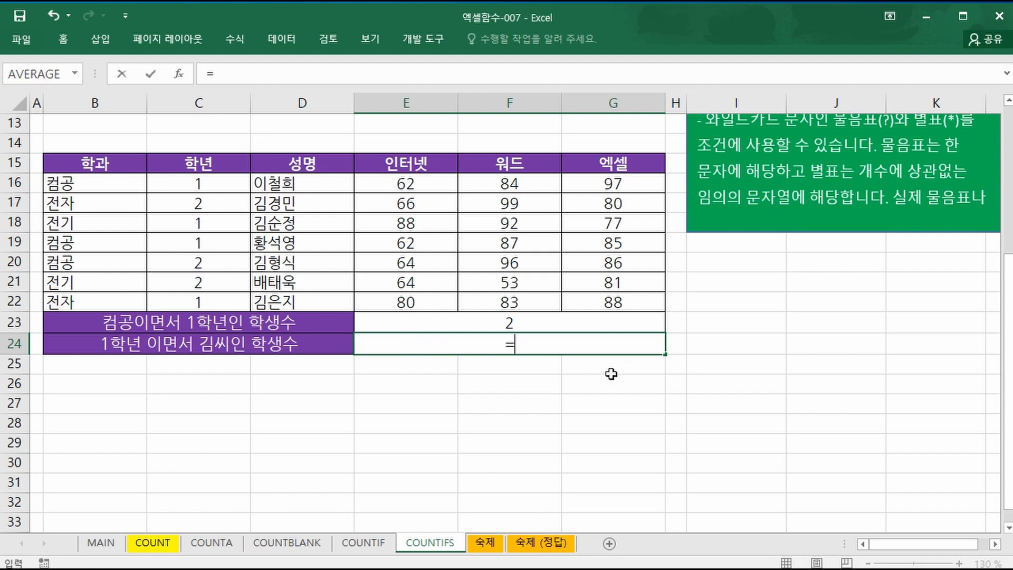
pyautogui.write('countif')
pyautogui.press('Down')
pyautogui.press('Tab')
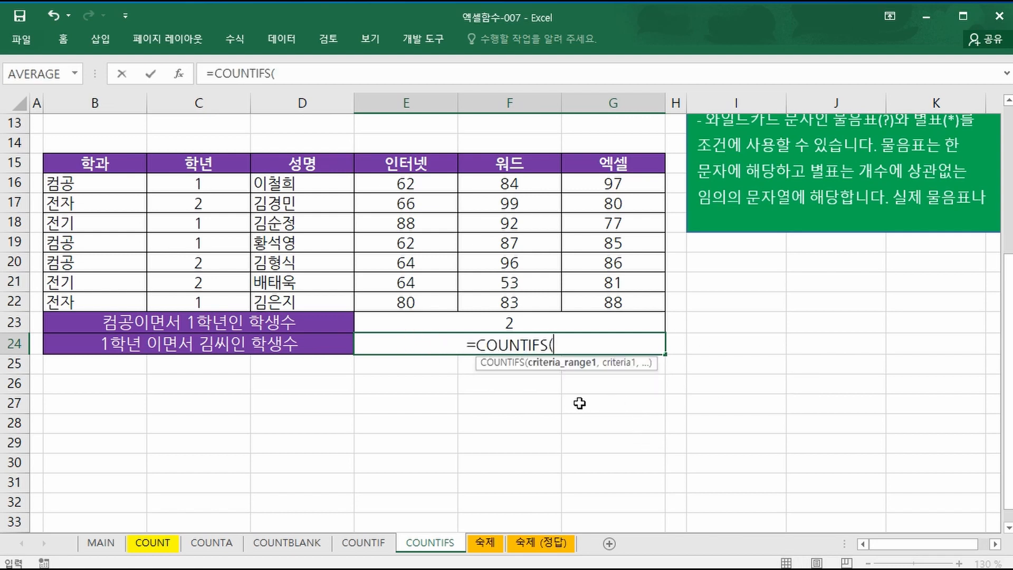
pyautogui.moveTo(200, 182); pyautogui.dragTo(192, 298)
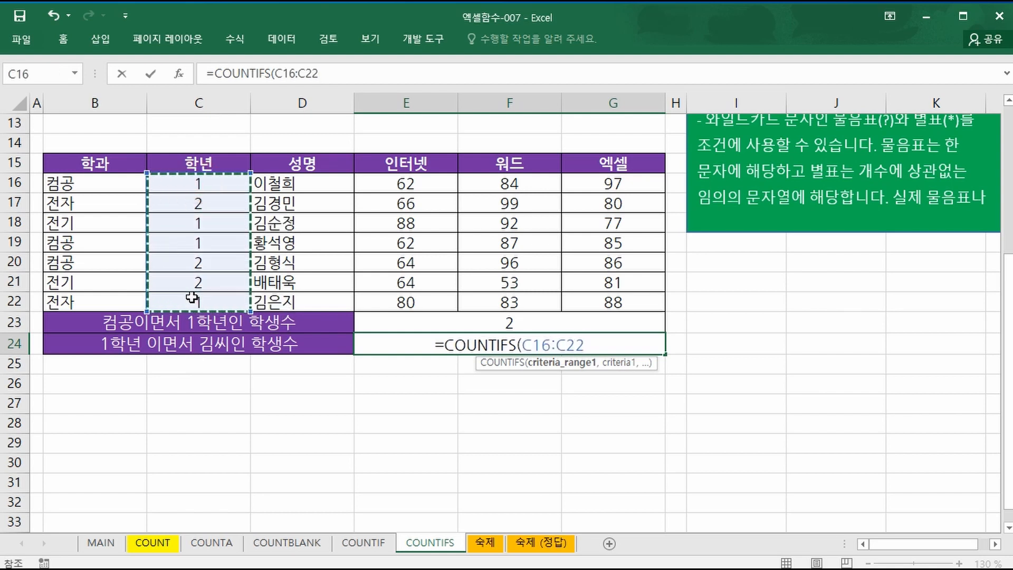
pyautogui.write(',')
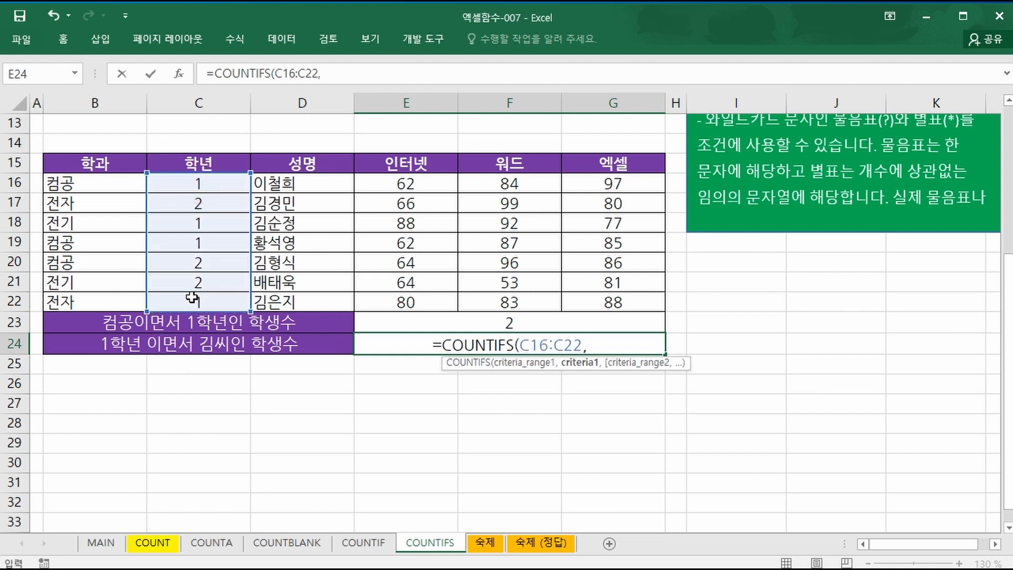
pyautogui.write('1')
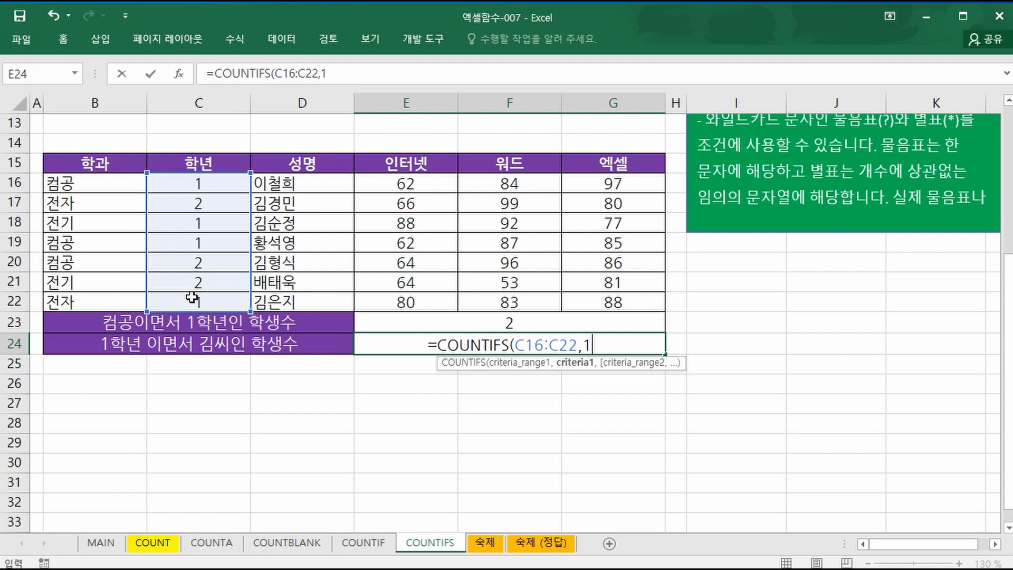
pyautogui.write(',')
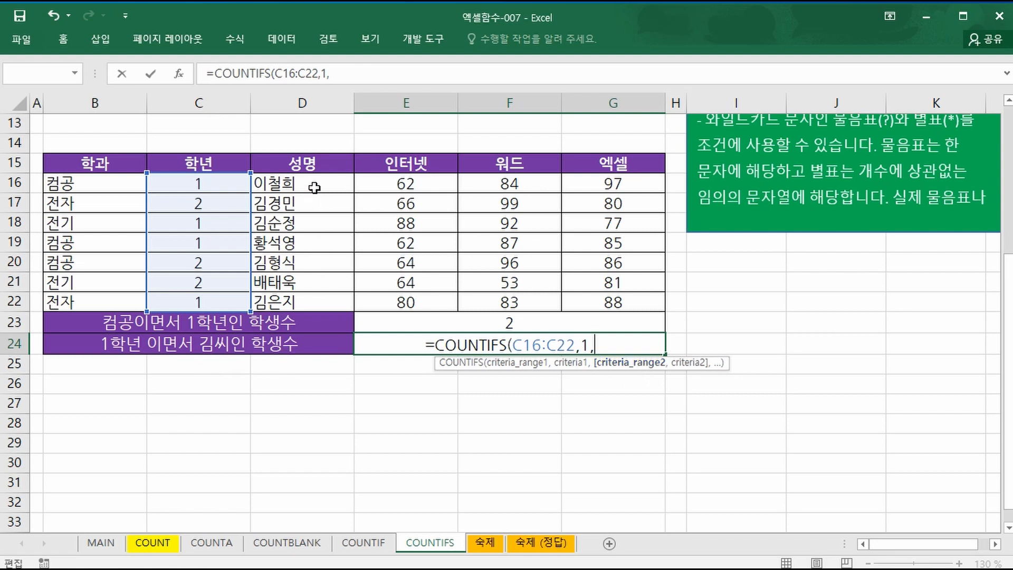
# - Complete the E24 formula with the name range D16:D22 and the wildcard criterion "김*", giving =COUNTIFS(C16:C22,1,D16:D22,"김*")
pyautogui.moveTo(315, 185); pyautogui.dragTo(311, 305)
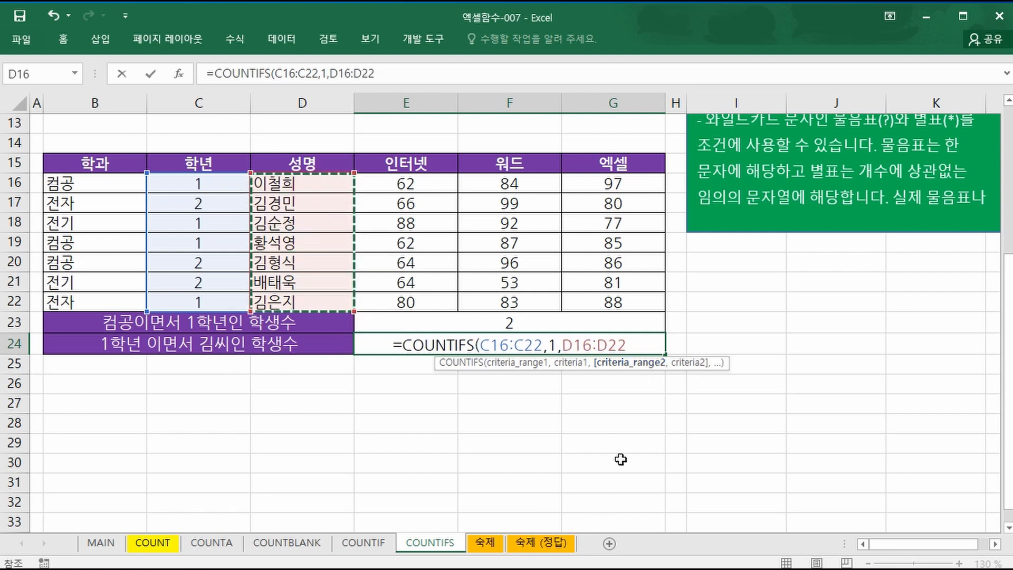
pyautogui.write(',')
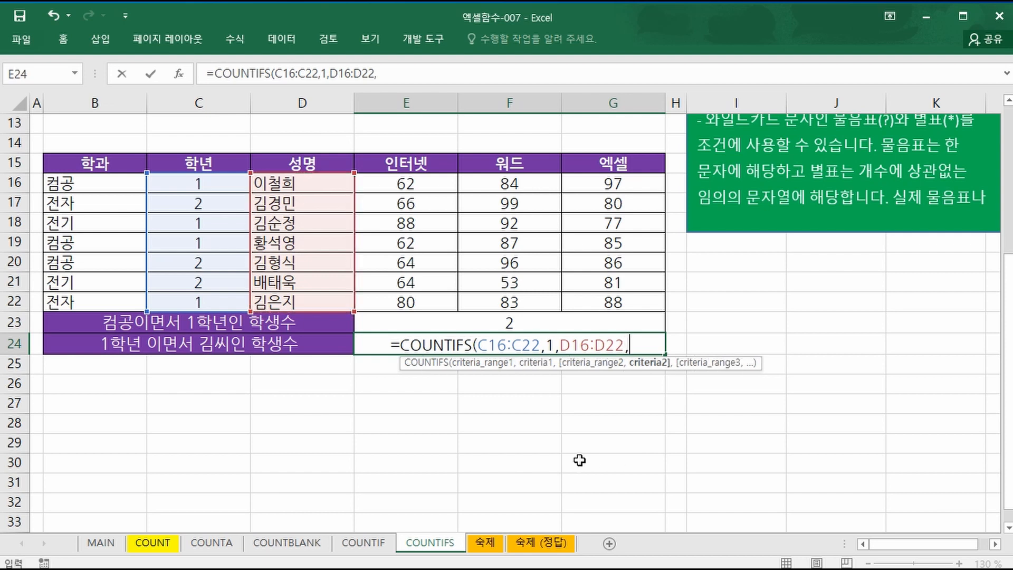
pyautogui.write('"')
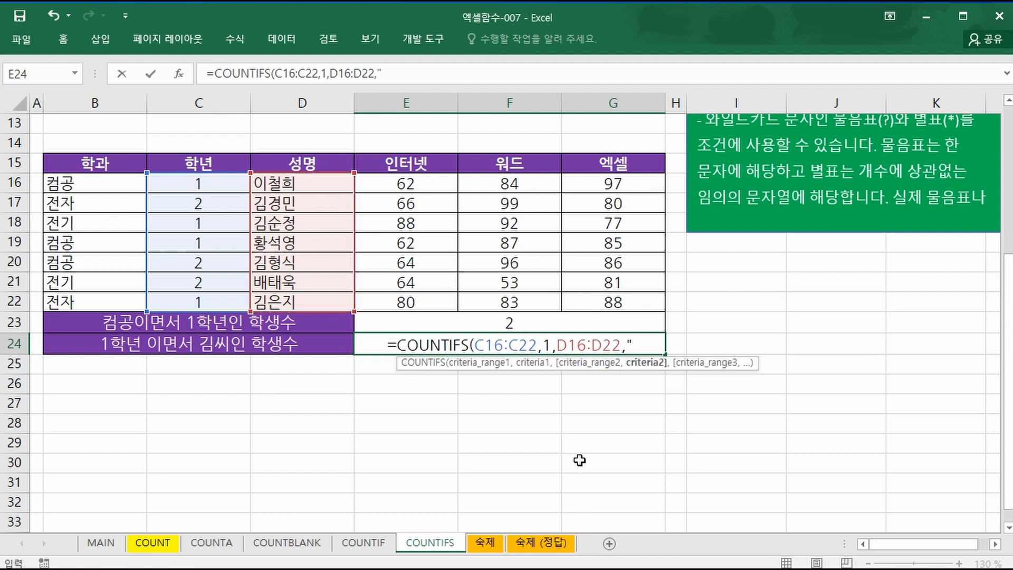
pyautogui.write('기')
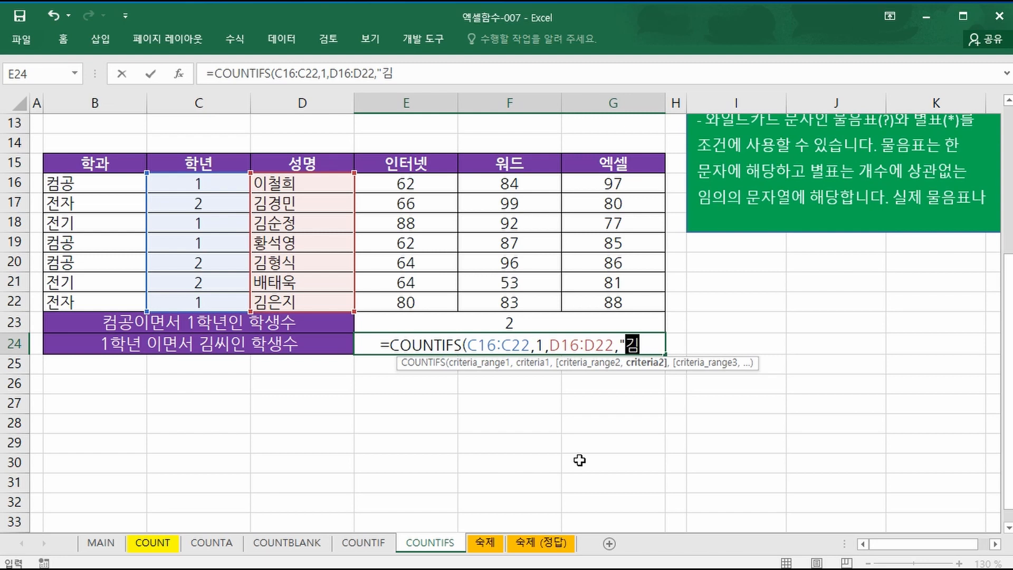
pyautogui.write('*"')
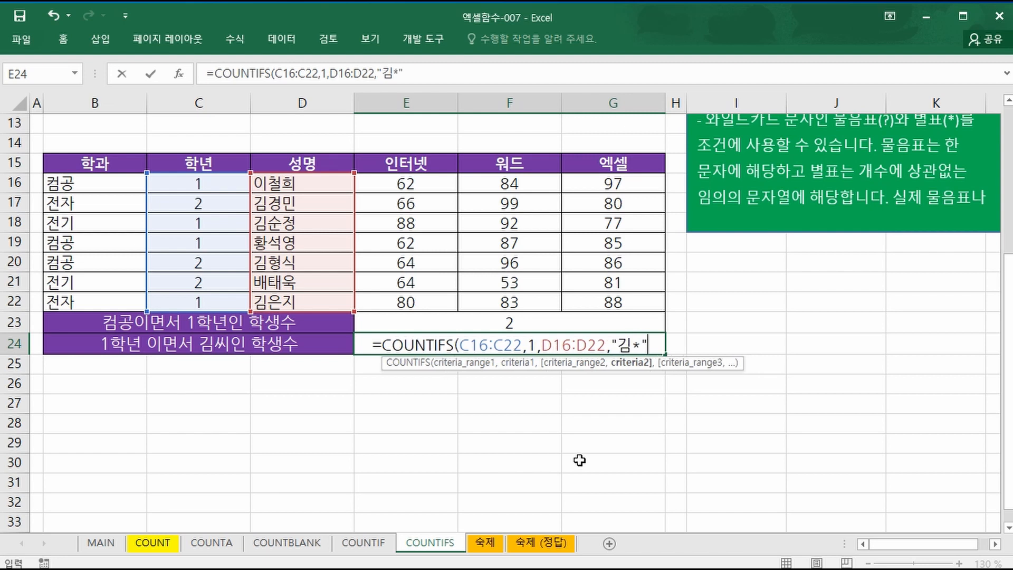
pyautogui.write(')')
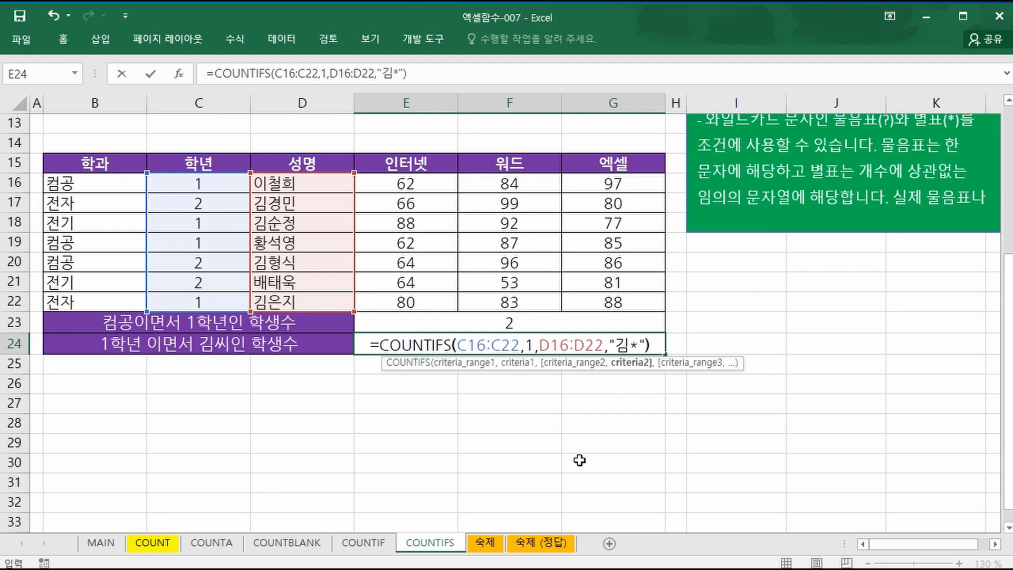
pyautogui.press('Return')
pyautogui.press('Up')
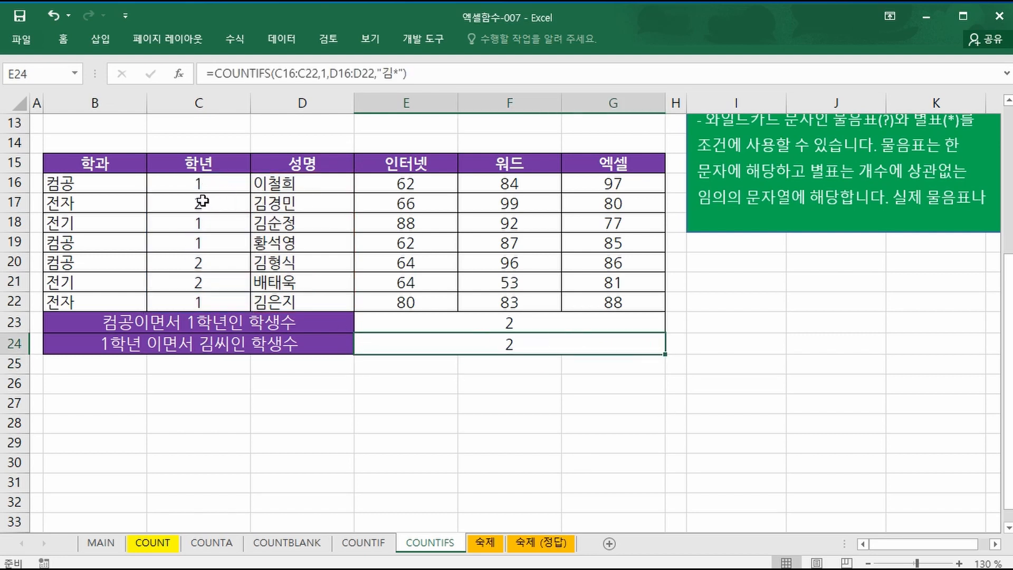
# - Check the count in E24 against the matching year and name cells C18:D18 and C22:D22
pyautogui.moveTo(199, 223); pyautogui.dragTo(281, 224)
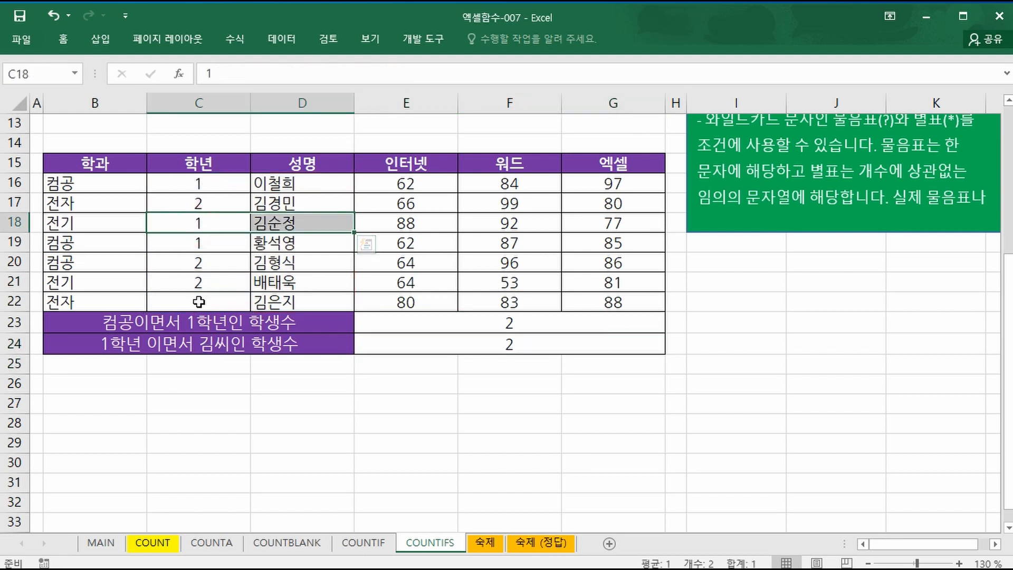
pyautogui.keyDown('ctrl'); pyautogui.moveTo(199, 302); pyautogui.dragTo(321, 298); pyautogui.keyUp('ctrl')
pyautogui.click(529, 345)
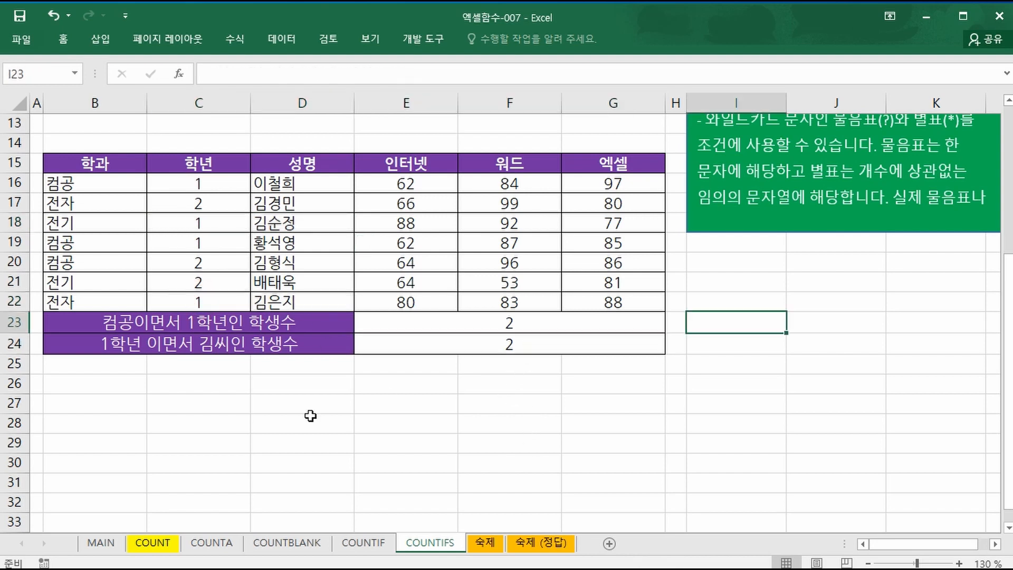